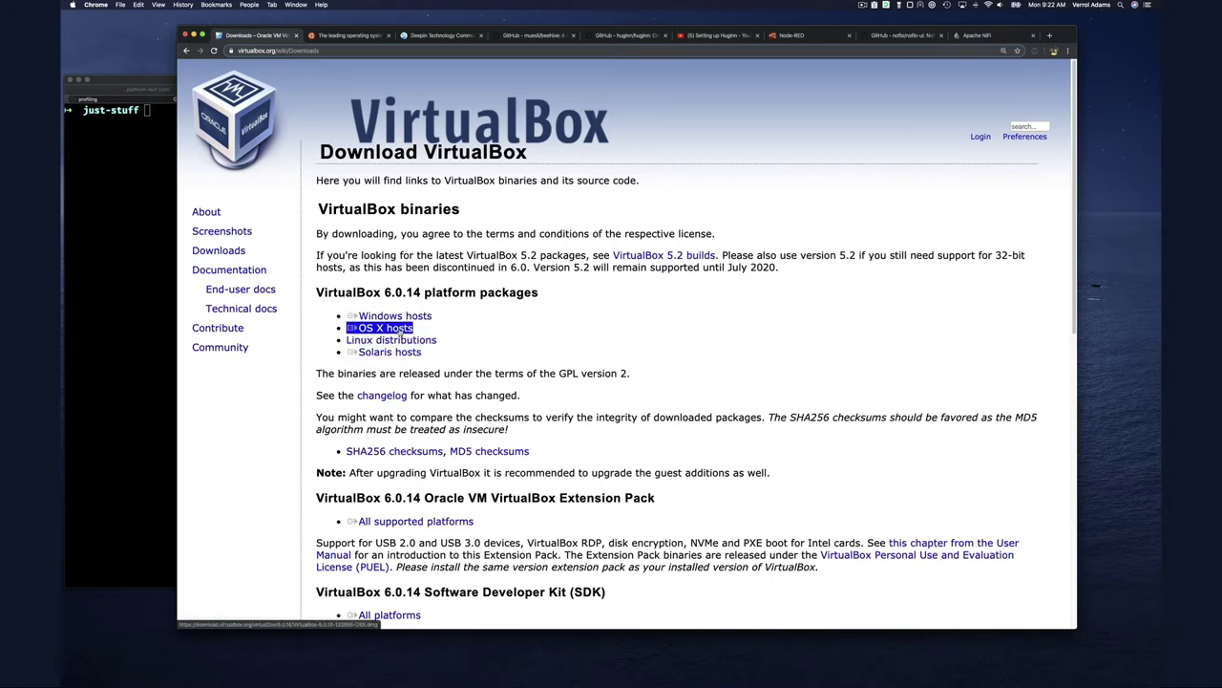
# Cancel the VirtualBox OS X hosts download in Chrome and switch to the terminal
pyautogui.click(392, 330)
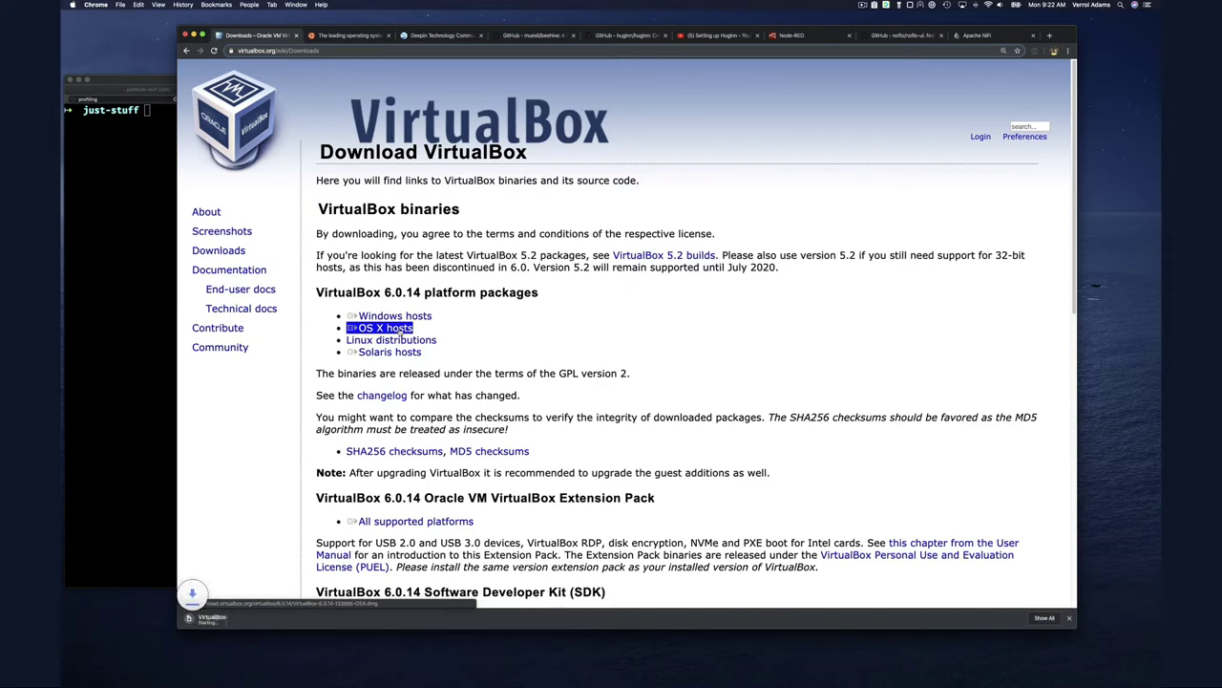
pyautogui.click(268, 619)
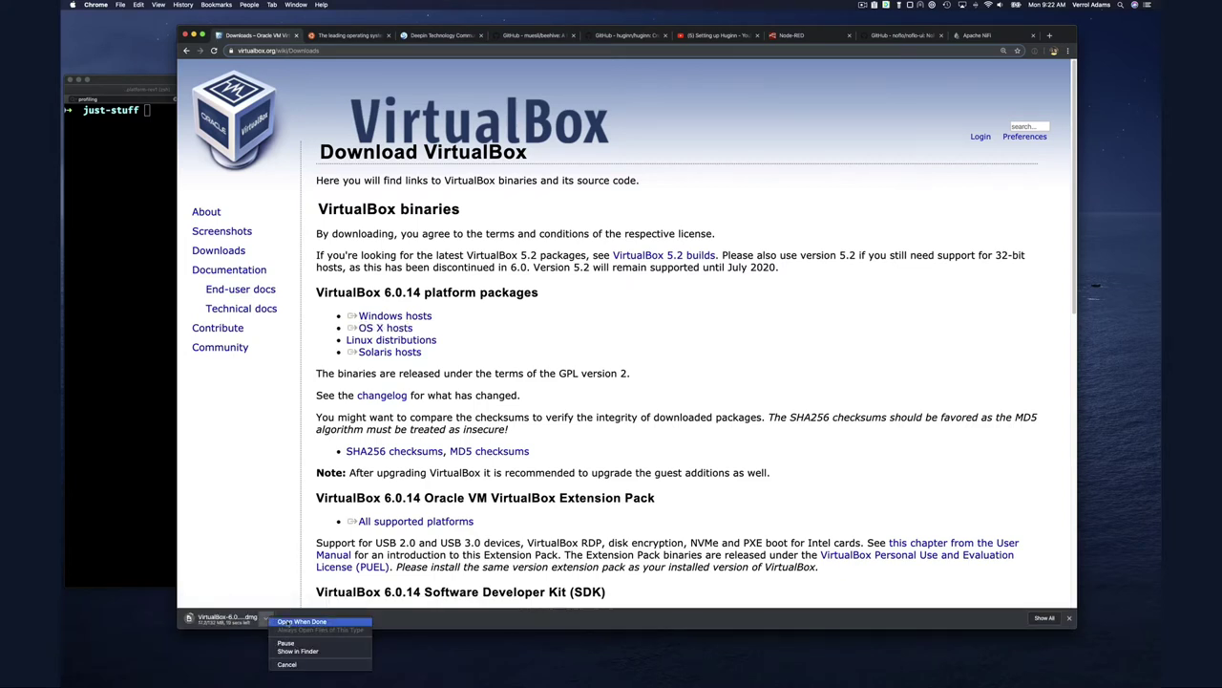
pyautogui.click(331, 664)
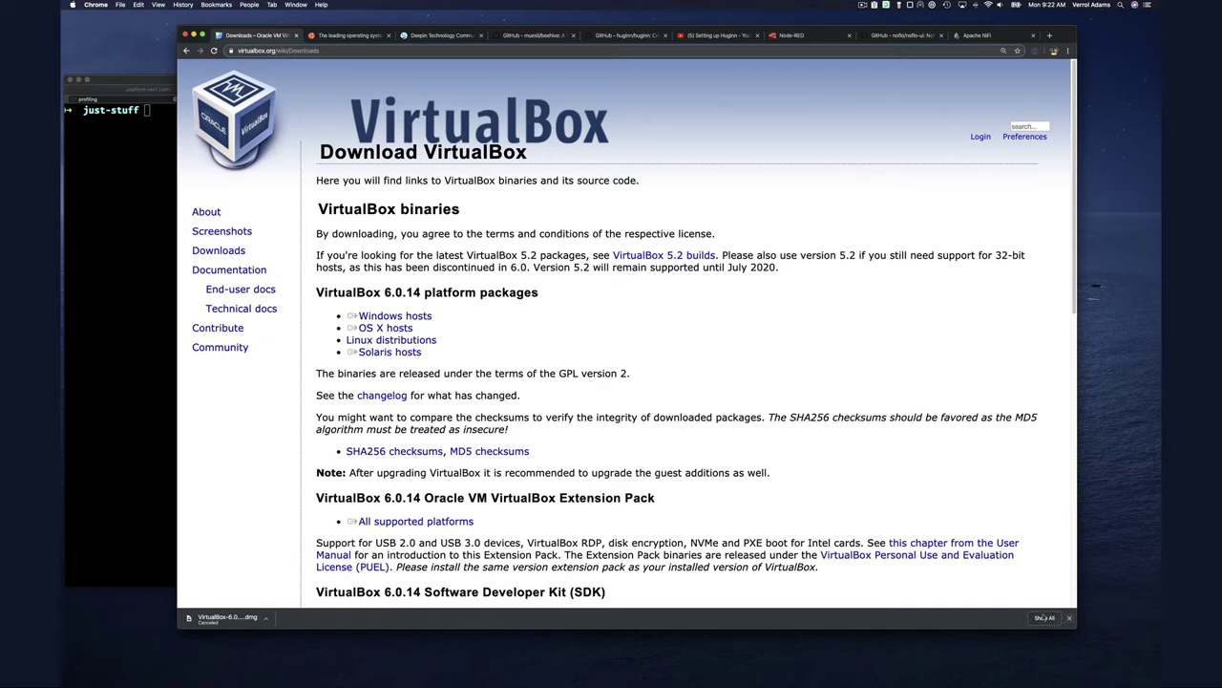
pyautogui.click(267, 618)
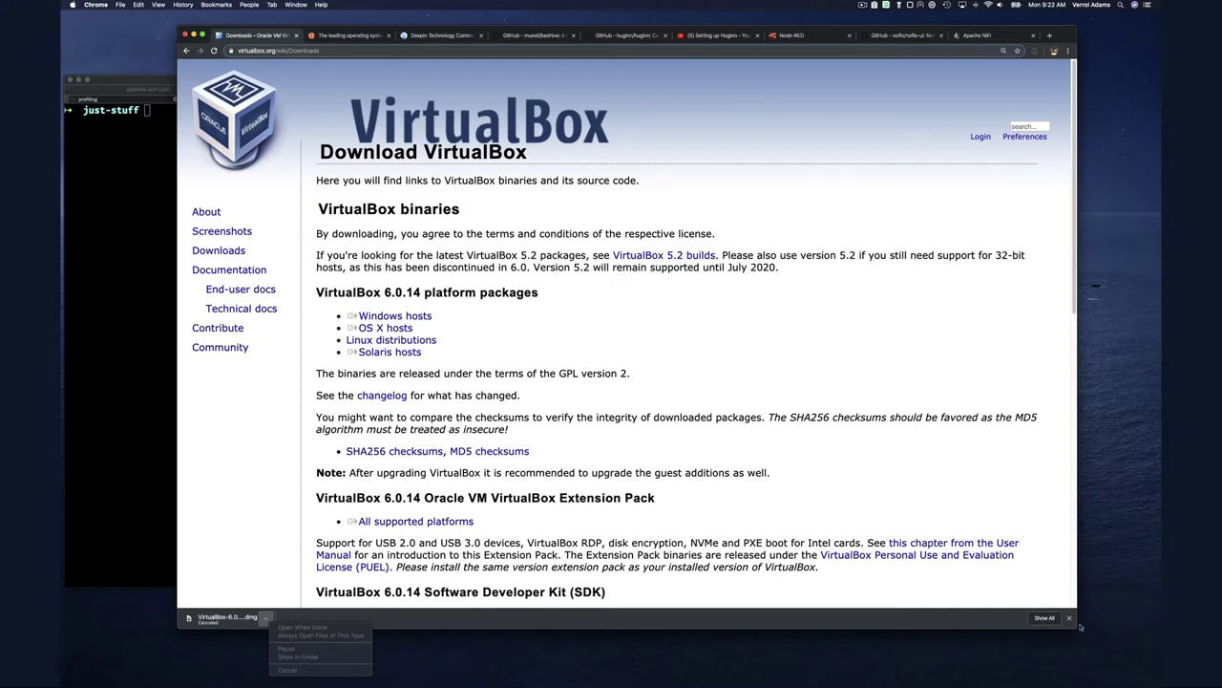
pyautogui.click(69, 368)
# List ~/Downloads/VirtualBox-6.0.14-133895-OSX.dmg with ls -lrt to confirm it exists
pyautogui.write('ls ')
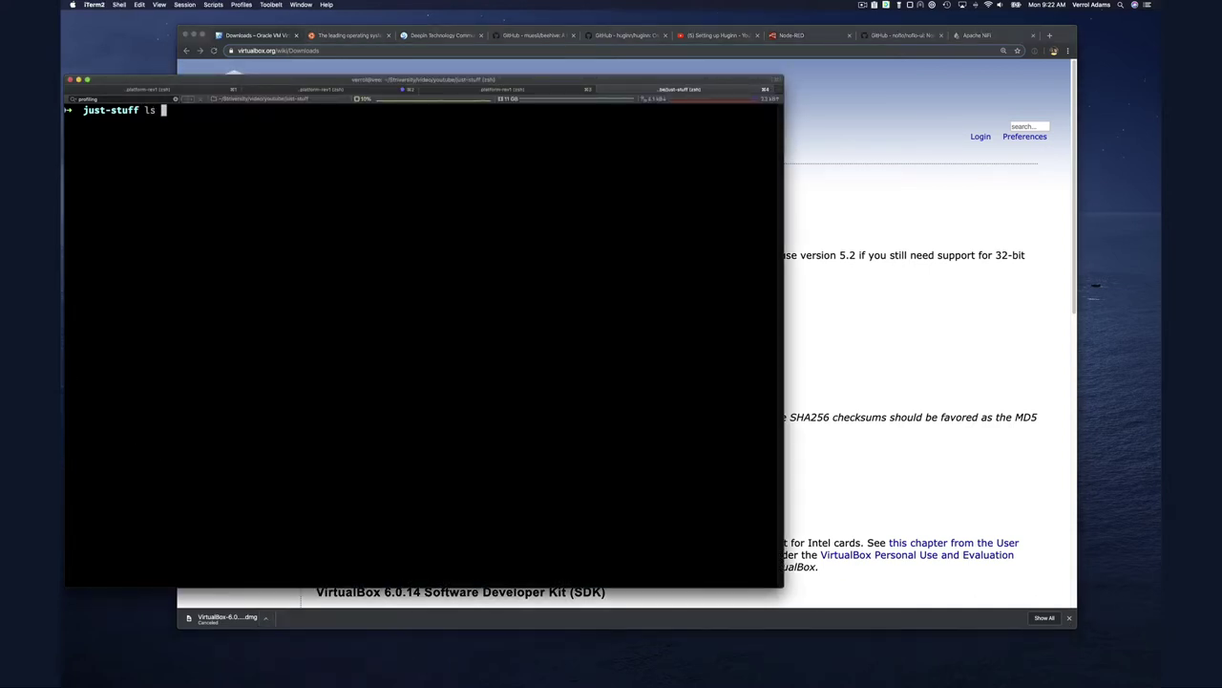
pyautogui.write('-lrt ~/D')
pyautogui.press('Tab')
pyautogui.write('Vi')
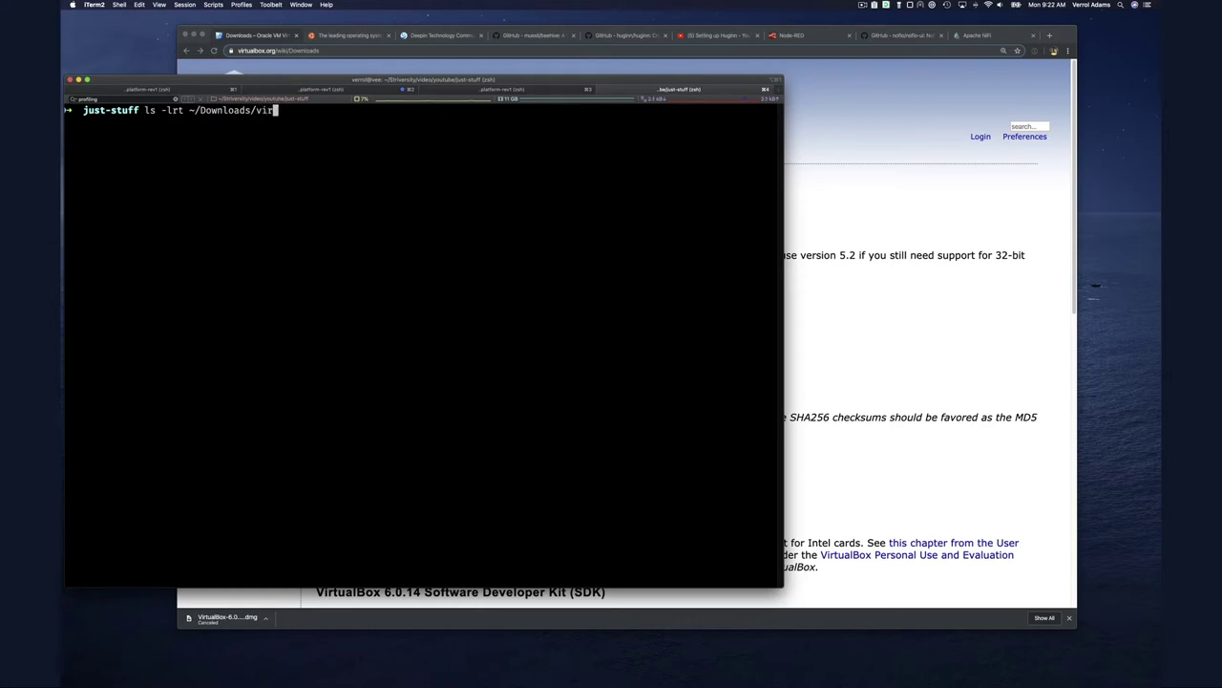
pyautogui.press('Tab')
pyautogui.press('Return')
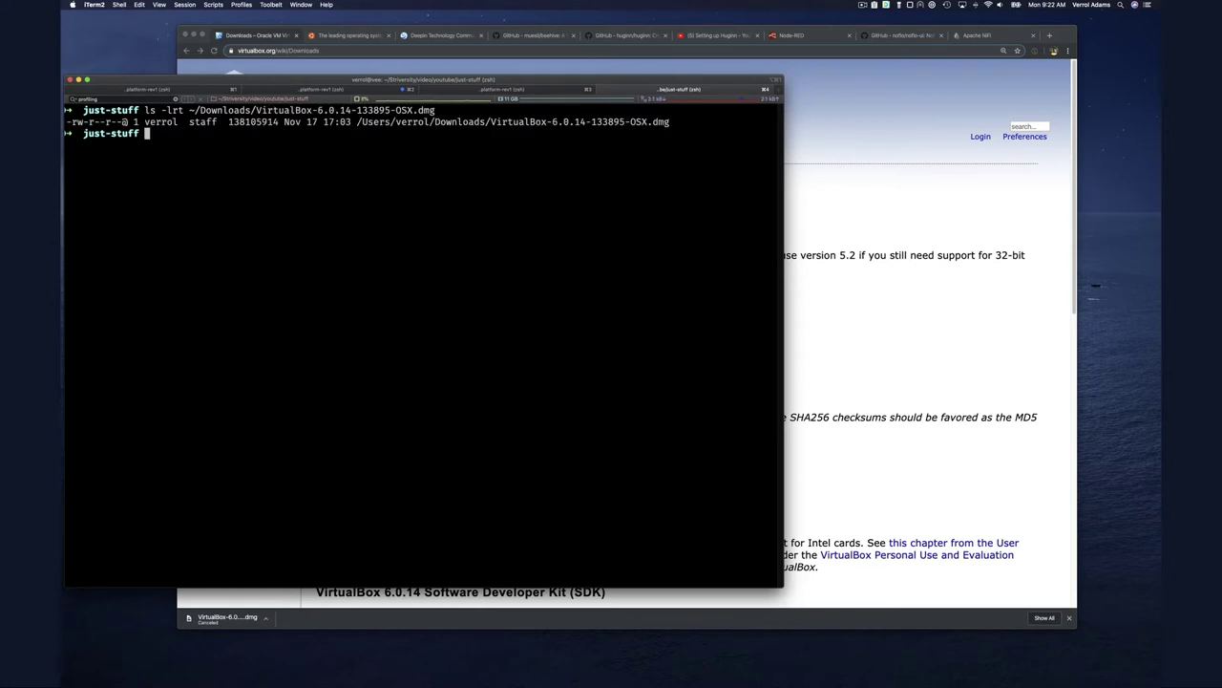
# Open the VirtualBox-6.0.14-133895-OSX.dmg with the open command and the pasted path
pyautogui.write('open')
pyautogui.doubleClick(300, 111)
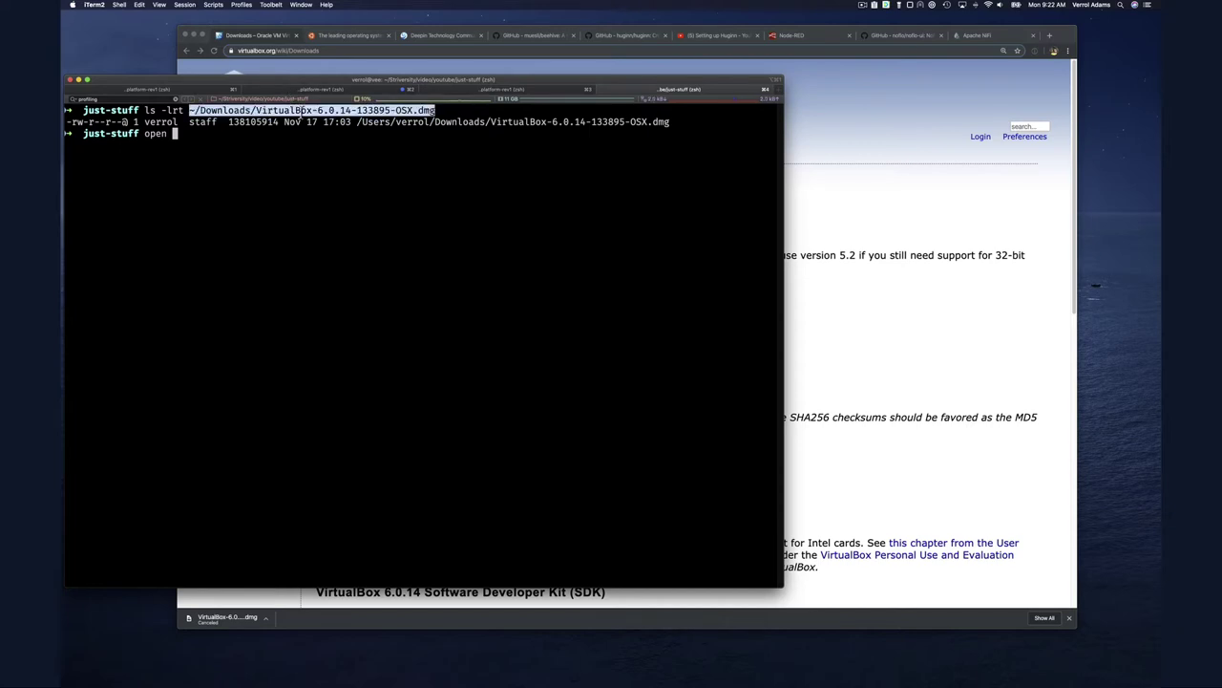
pyautogui.write('~/Downloads/VirtualBox-6.0.14-133895-OSX.dmg')
pyautogui.press('Return')
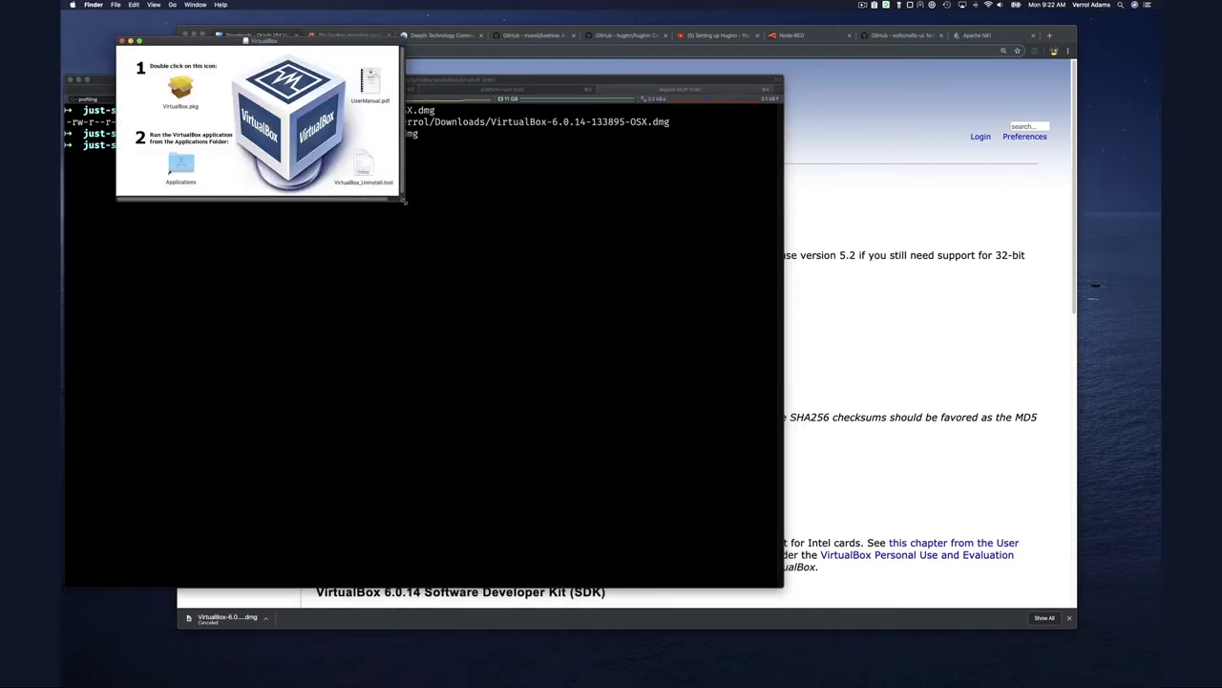
# Enlarge the VirtualBox disk image window and launch VirtualBox.pkg
pyautogui.moveTo(398, 195); pyautogui.dragTo(508, 323)
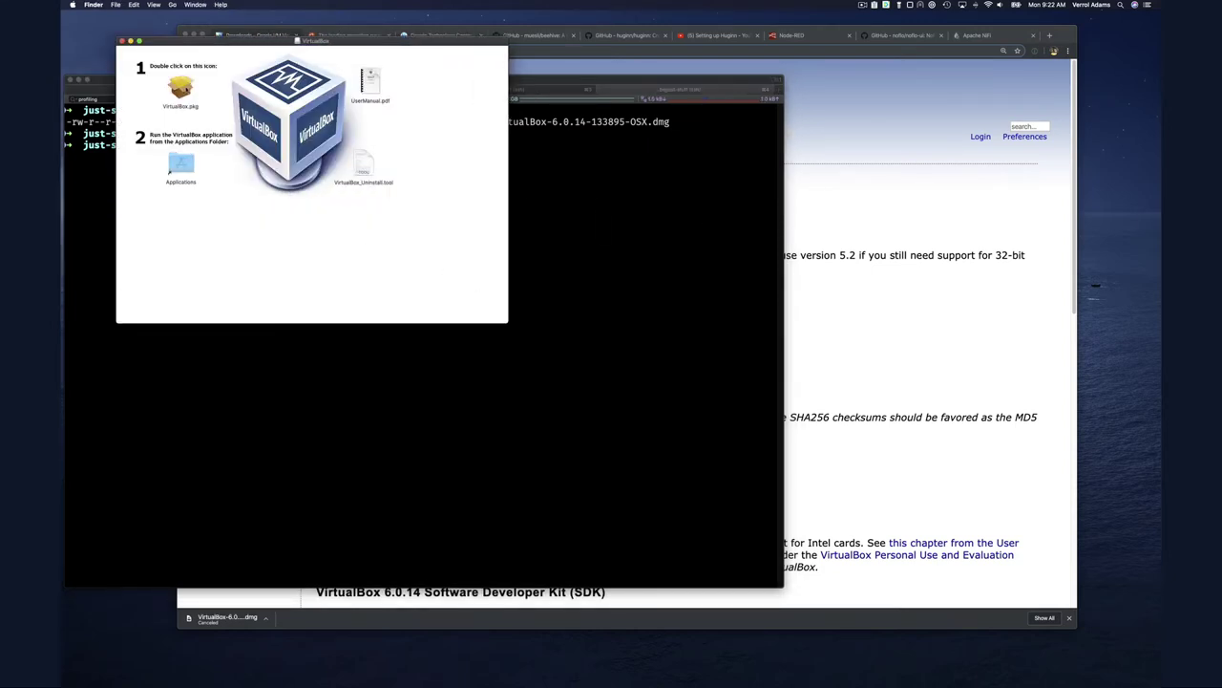
pyautogui.click(181, 88)
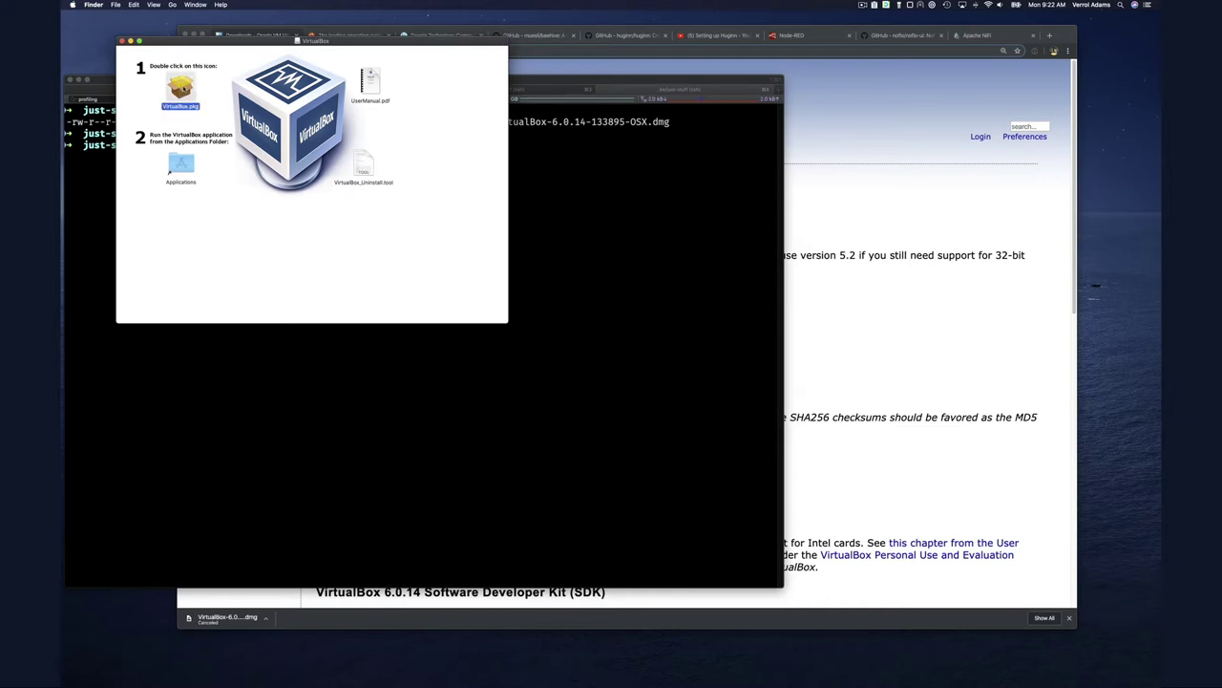
pyautogui.doubleClick(182, 88)
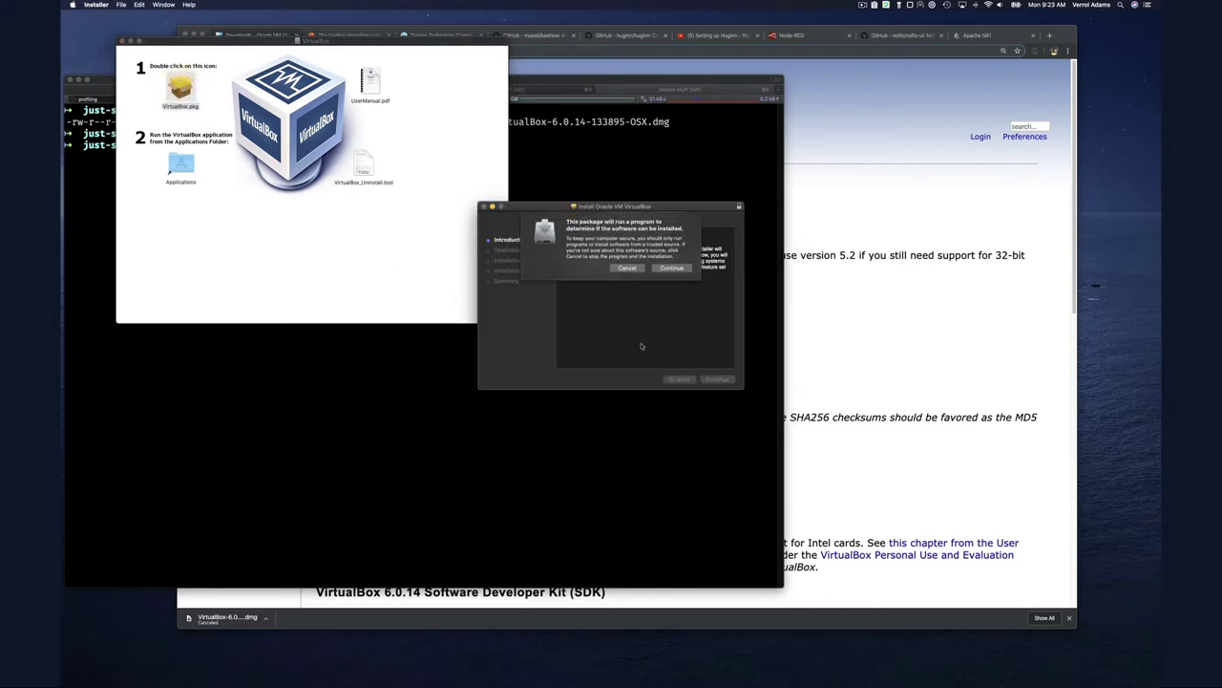
# Run the standard install with the admin password, then dismiss the blocked-extension alerts
pyautogui.click(672, 269)
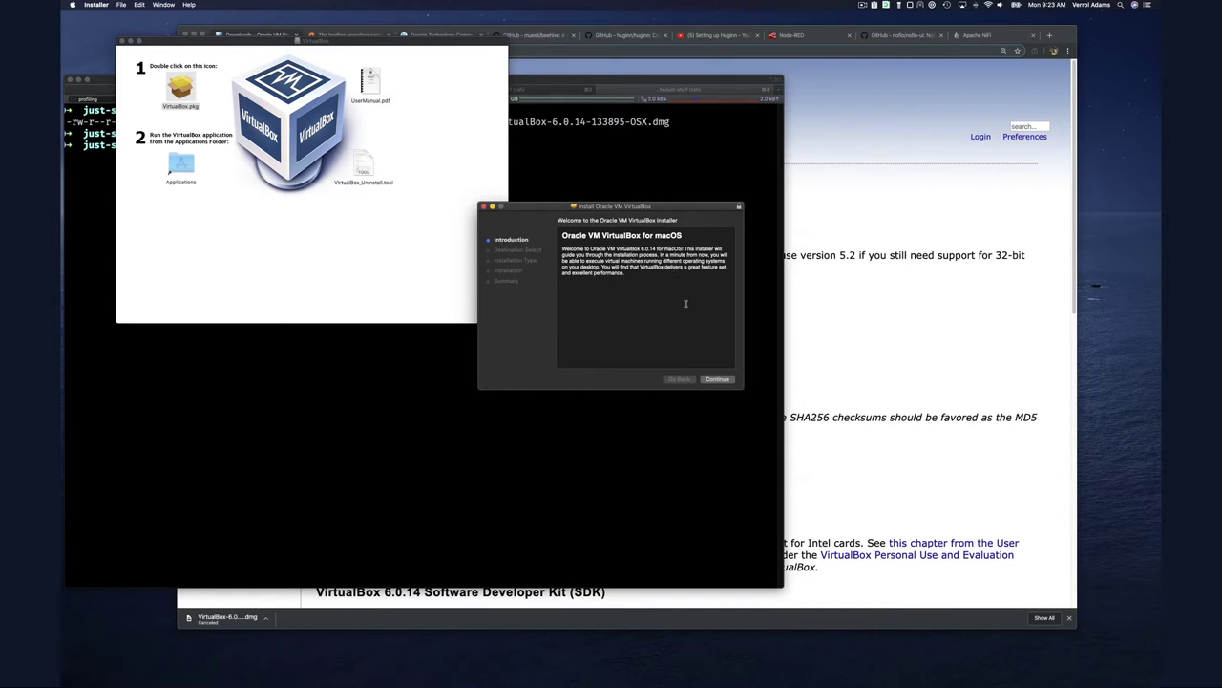
pyautogui.click(721, 378)
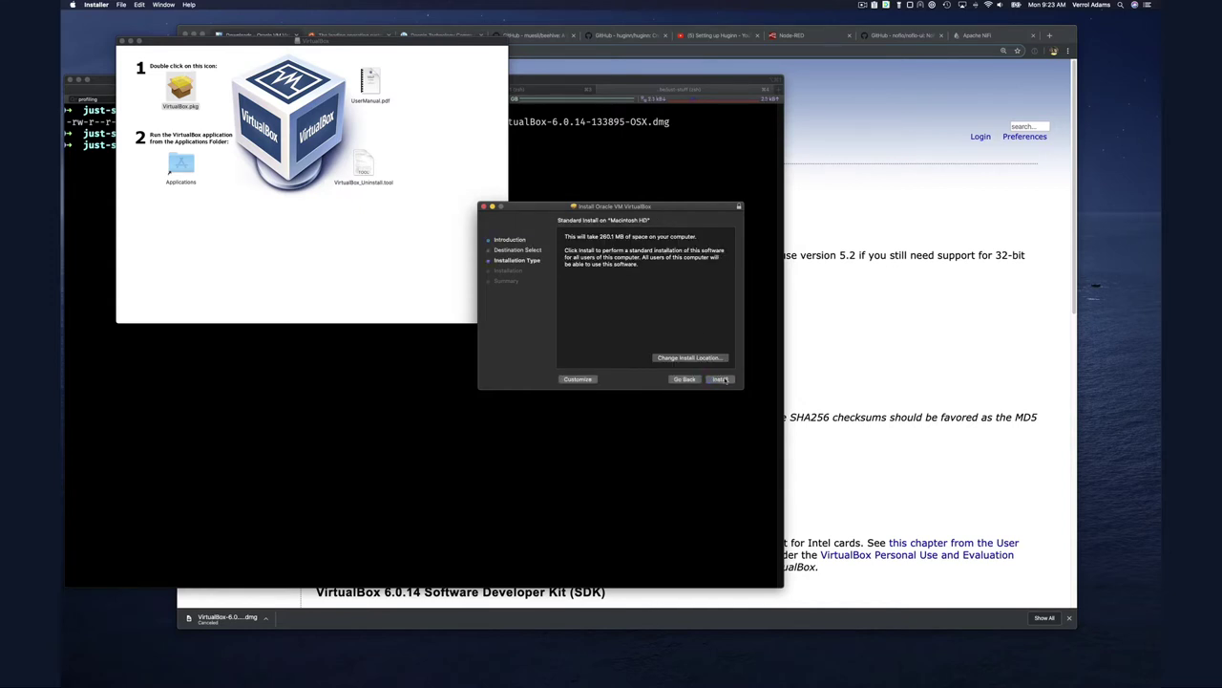
pyautogui.click(723, 379)
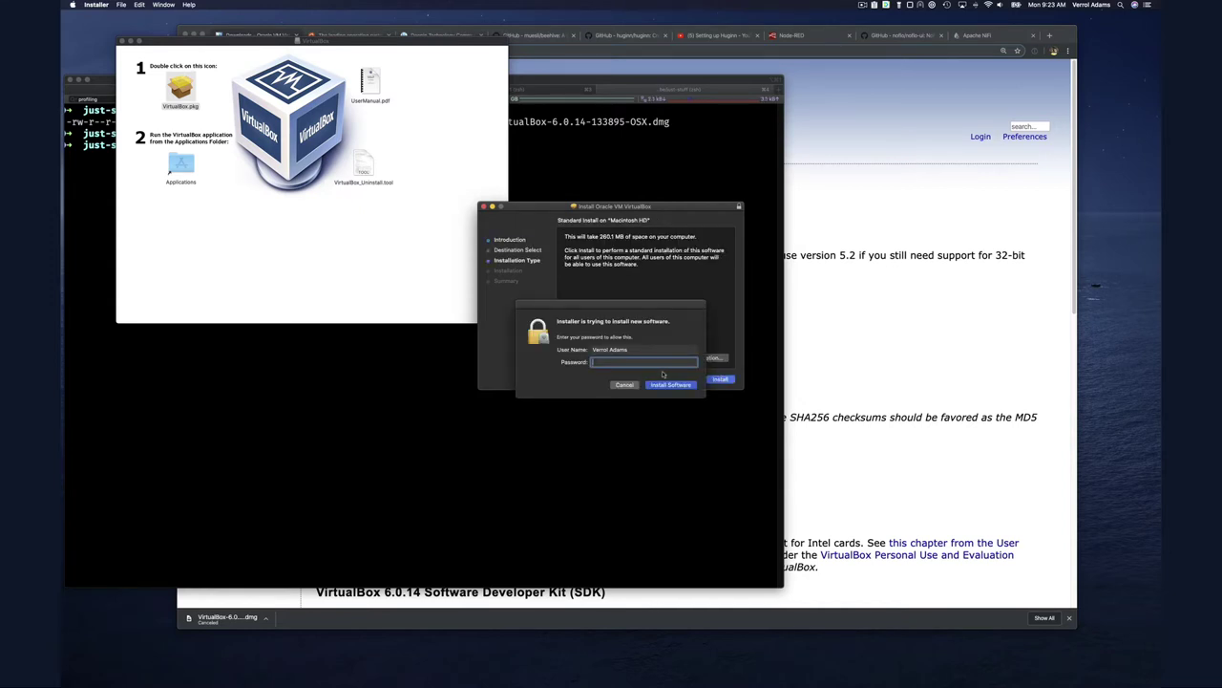
pyautogui.write('••••••••••••••')
pyautogui.press('Return')
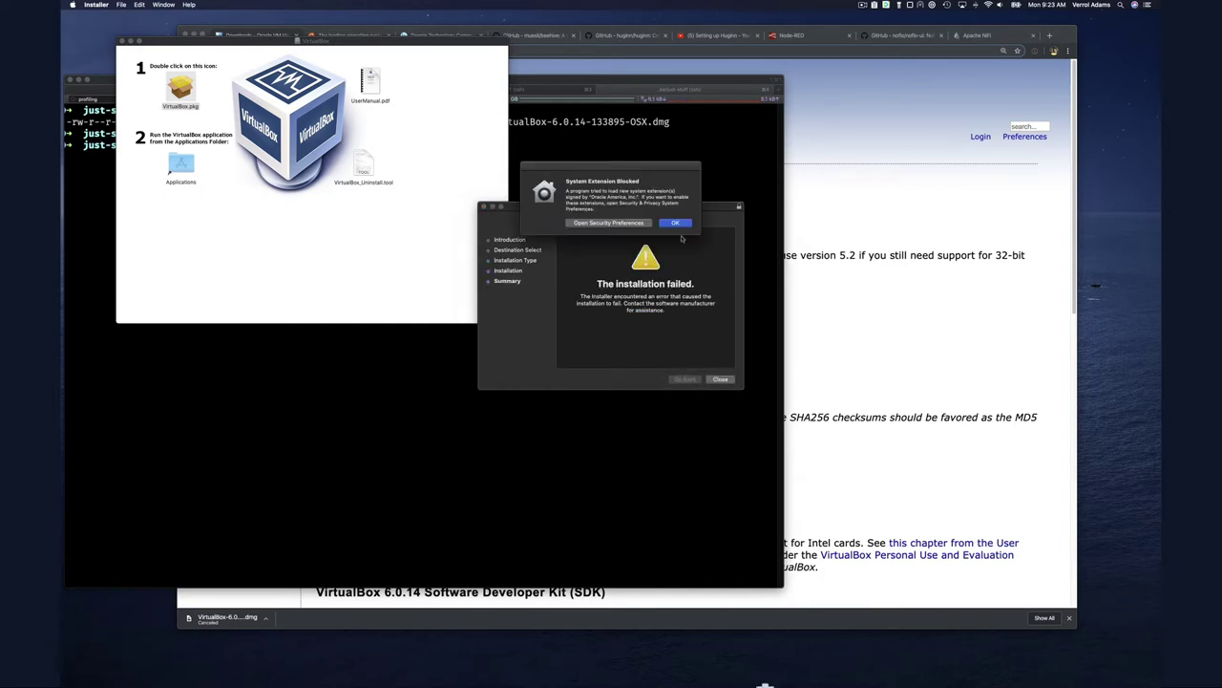
pyautogui.click(609, 222)
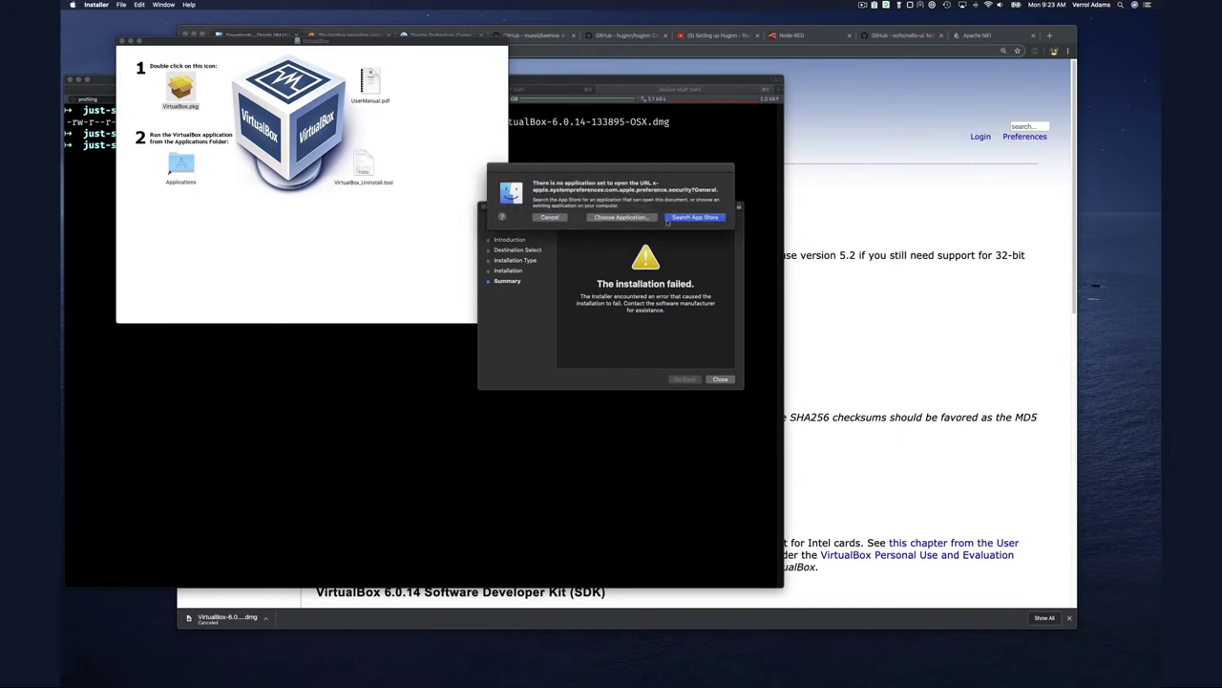
pyautogui.click(552, 217)
# Open System Preferences on Security & Privacy and scroll through the Privacy list
pyautogui.moveTo(556, 680)
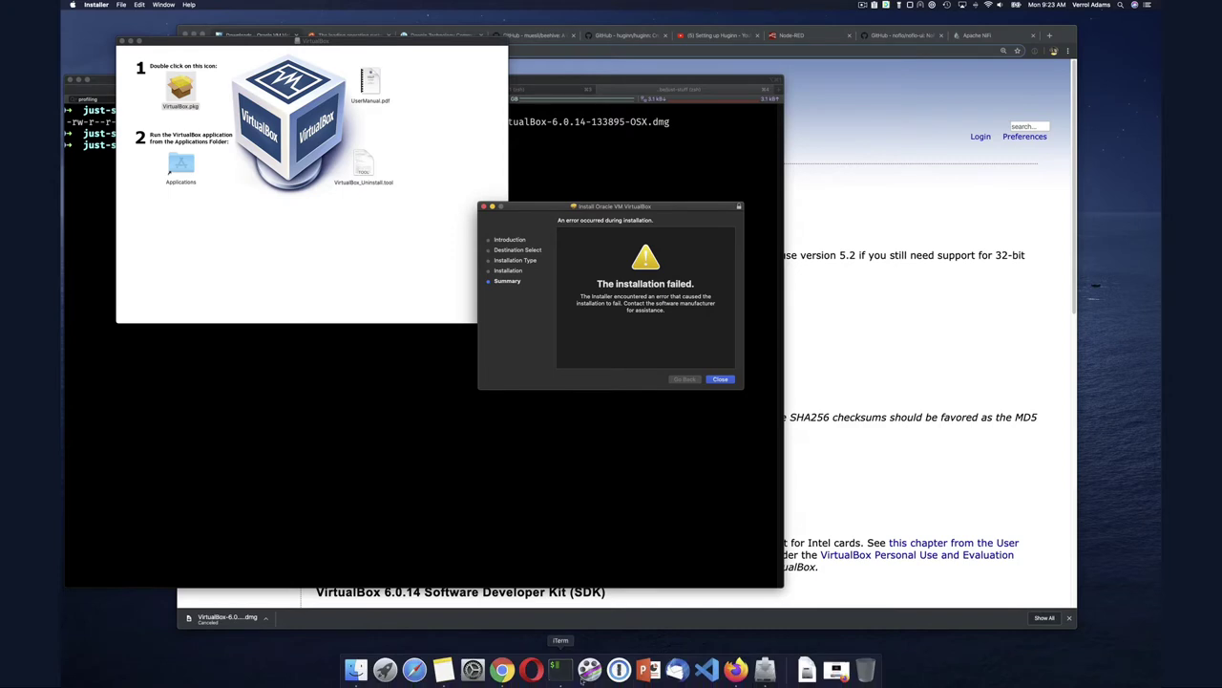
pyautogui.click(473, 669)
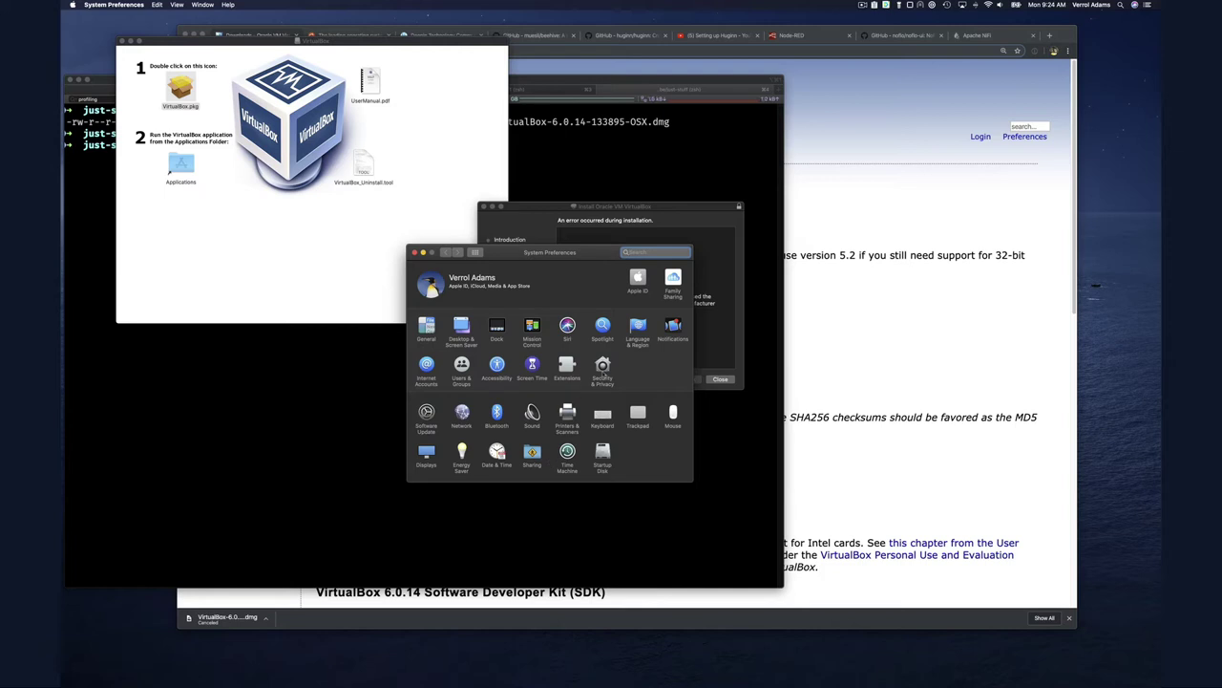
pyautogui.click(601, 367)
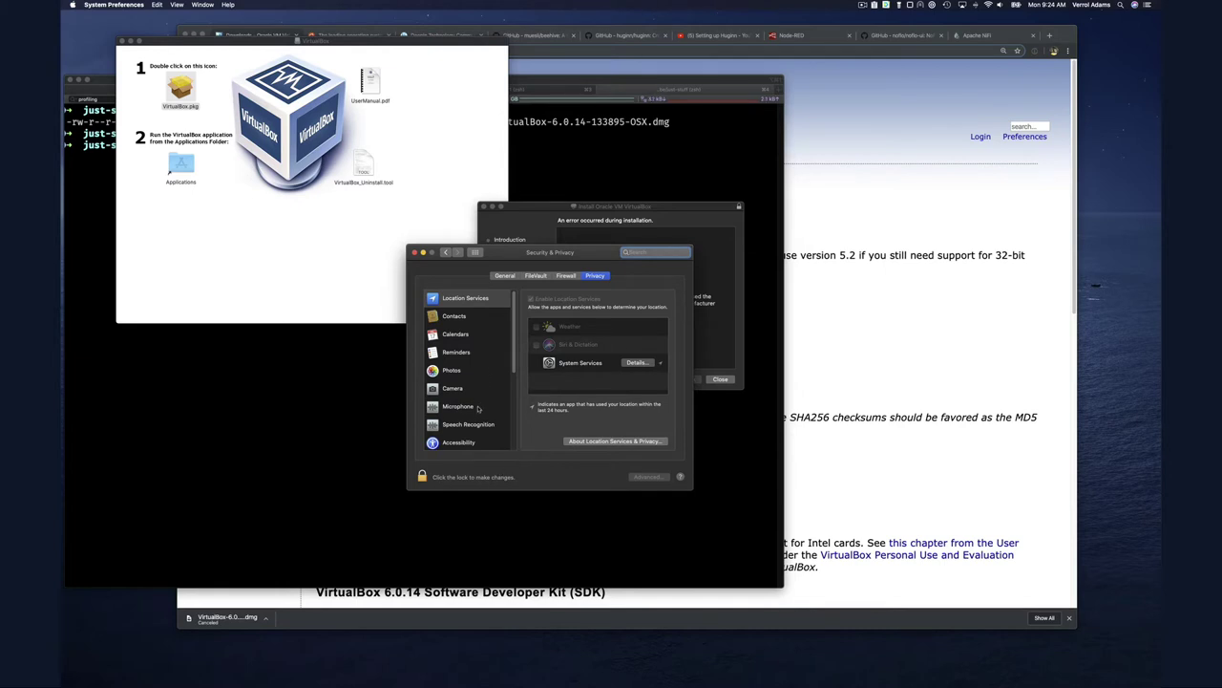
pyautogui.scroll(-3, 478, 407)
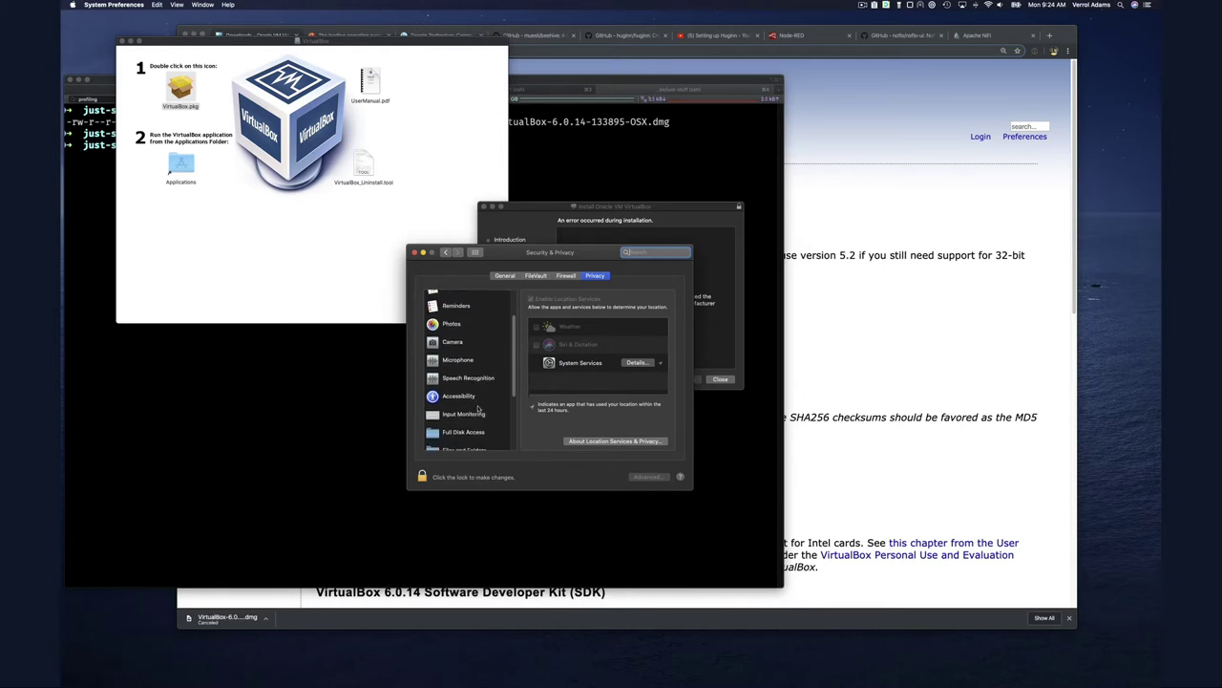
pyautogui.scroll(3, 478, 414)
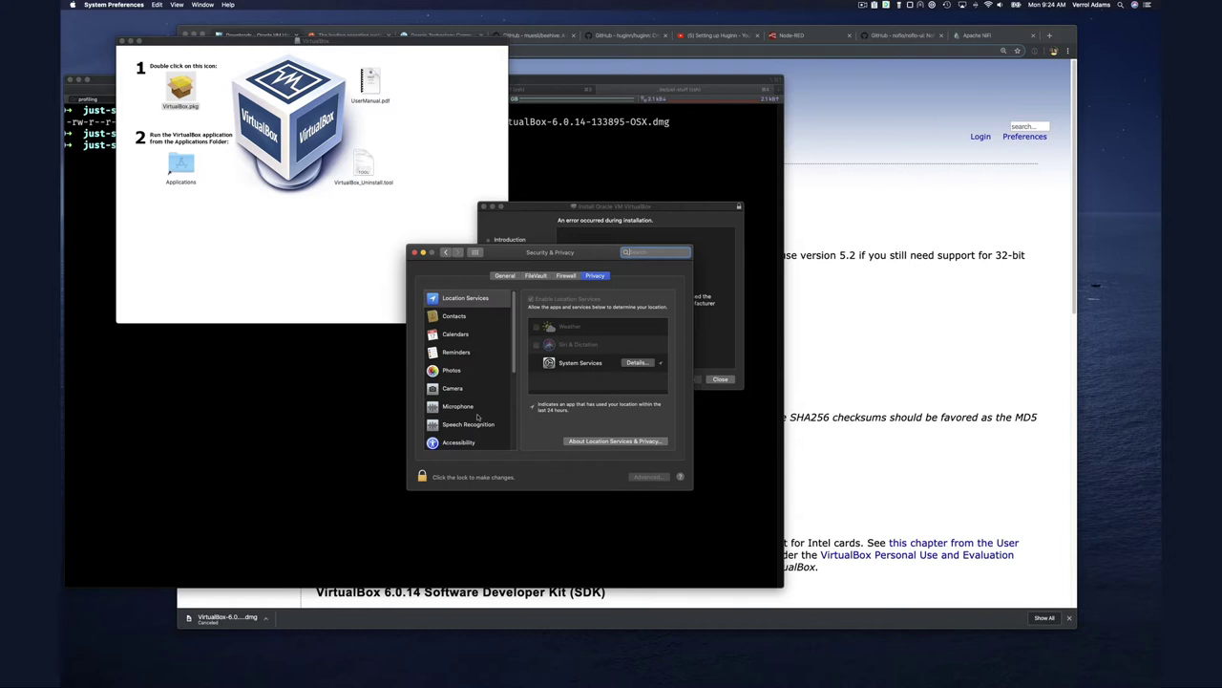
pyautogui.scroll(-5, 478, 416)
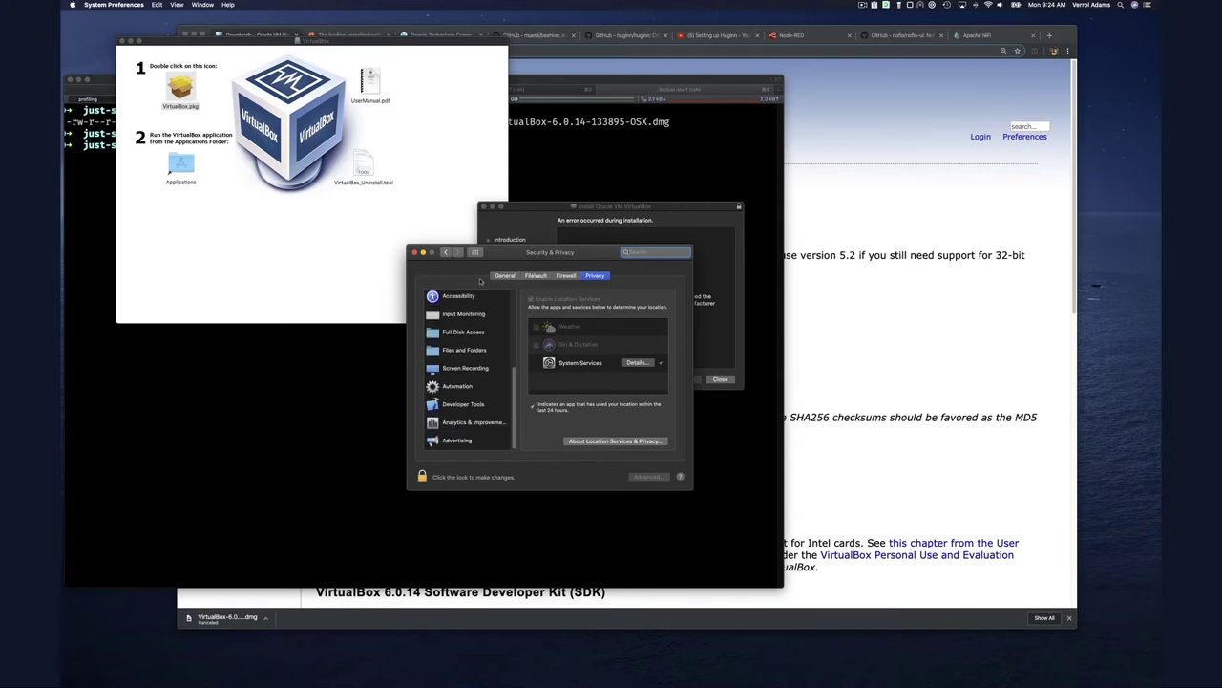
# Close the failed VirtualBox installer, keeping the installer package
pyautogui.moveTo(592, 216); pyautogui.dragTo(597, 222)
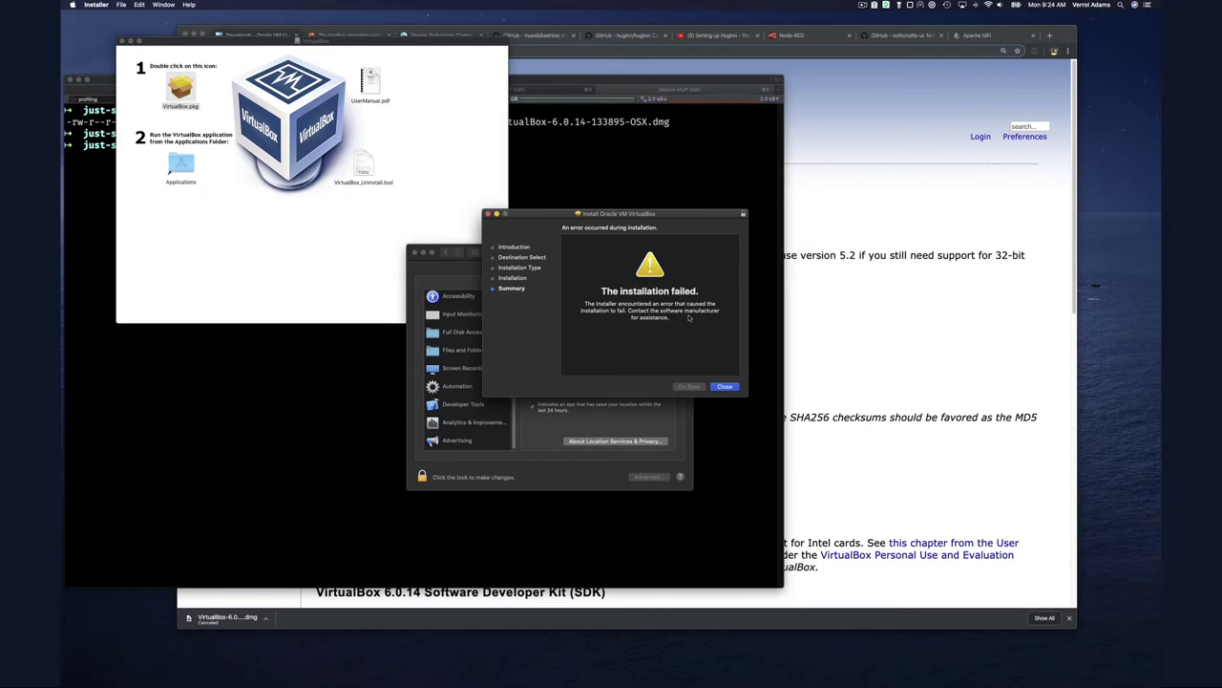
pyautogui.click(725, 386)
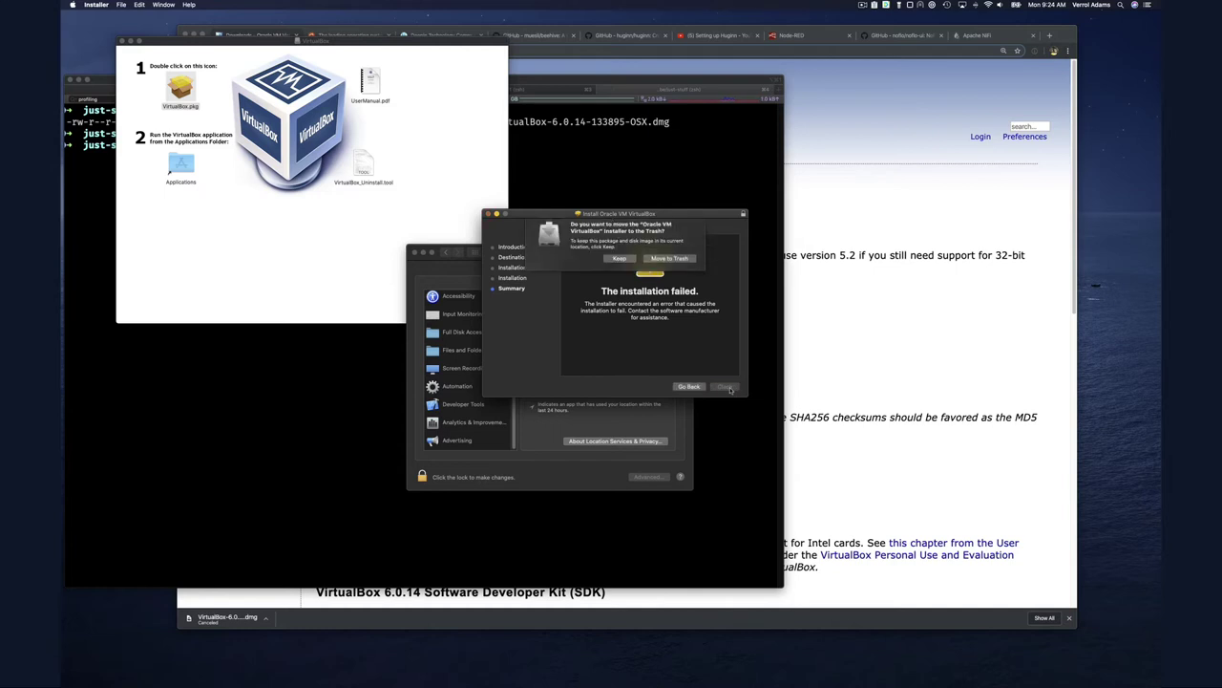
pyautogui.click(619, 264)
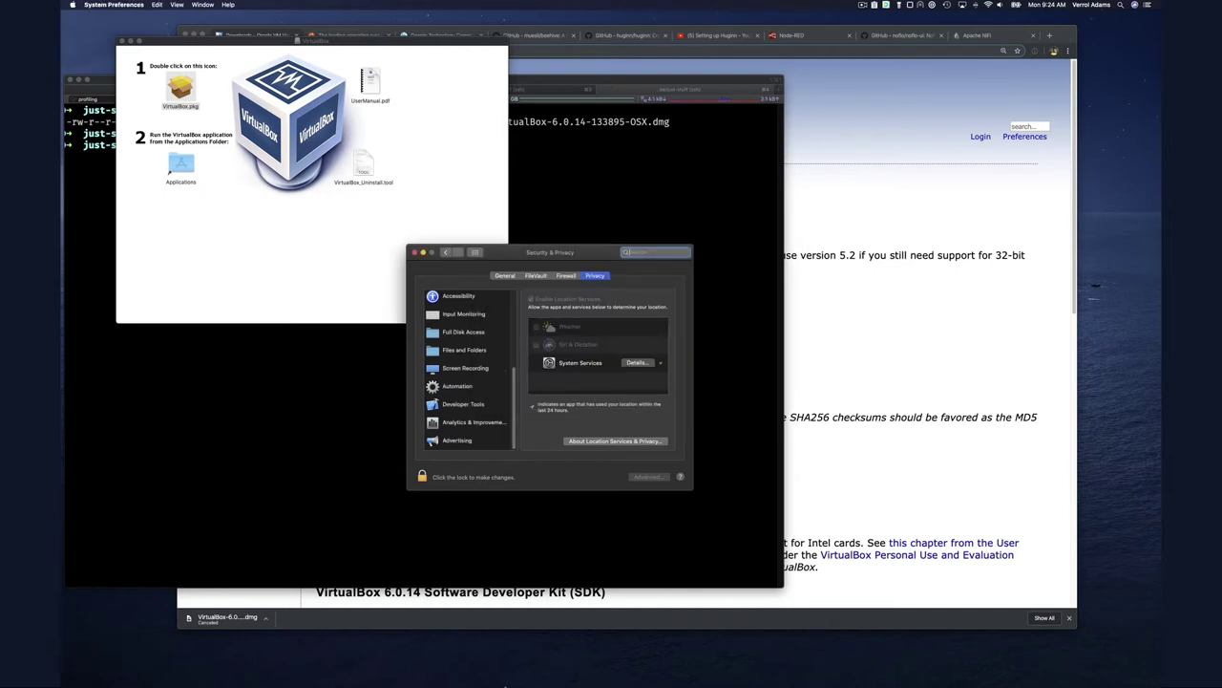
# Launch VirtualBox via Spotlight search 'virt', then bring Security & Privacy back to front
pyautogui.press('super+space')
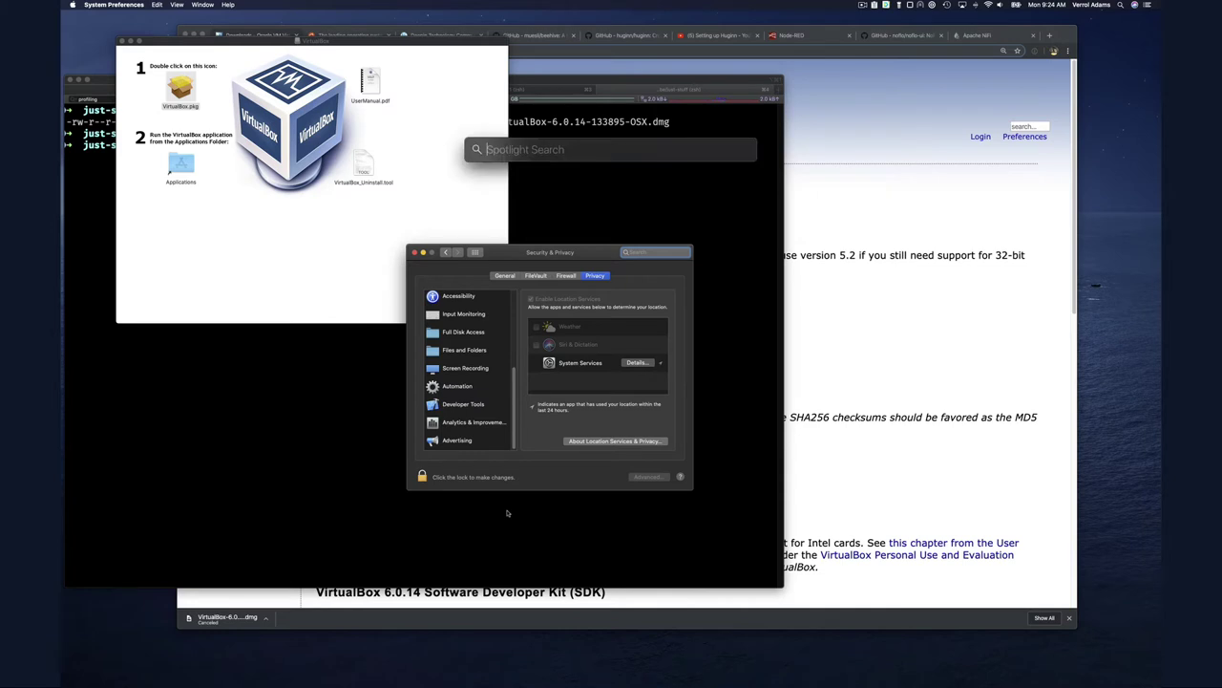
pyautogui.write('virtualBox')
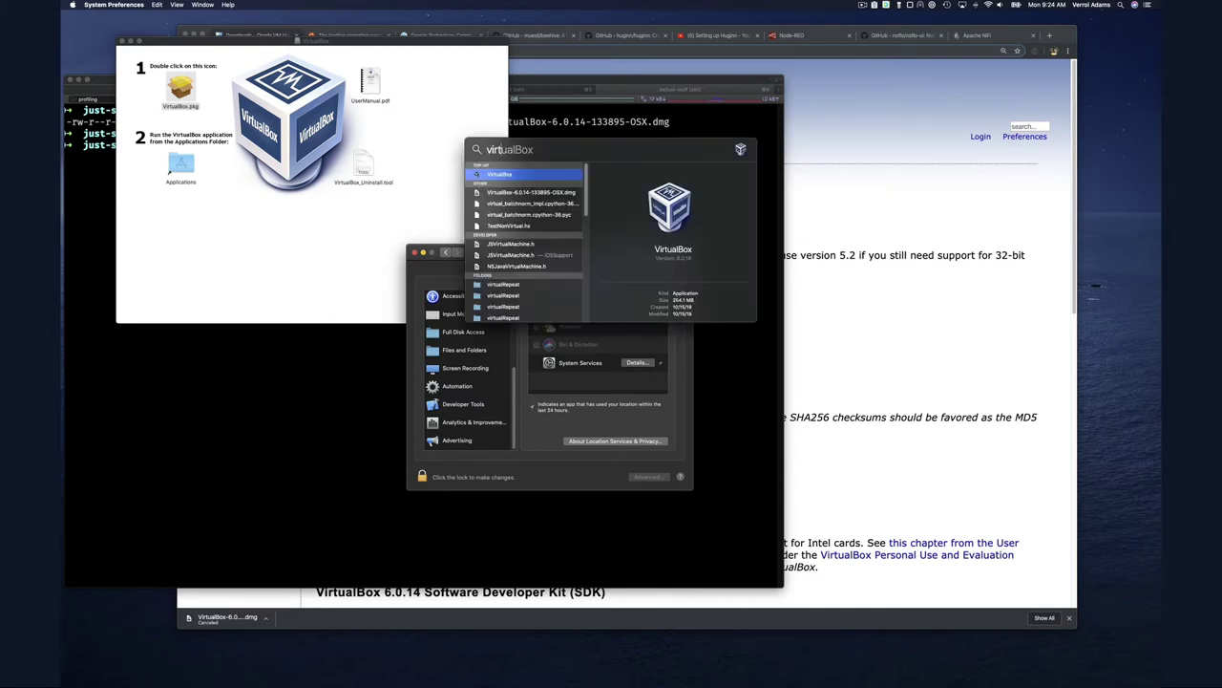
pyautogui.press('Return')
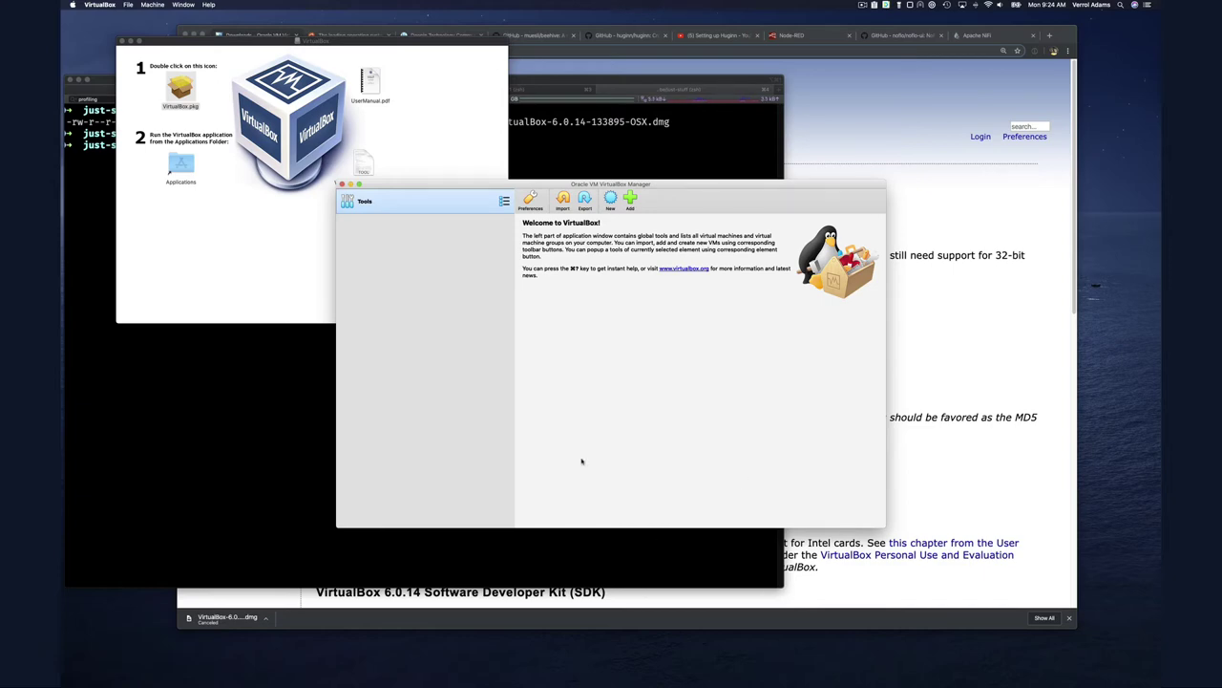
pyautogui.hotkey('ctrl', 'Up')
pyautogui.click(535, 335)
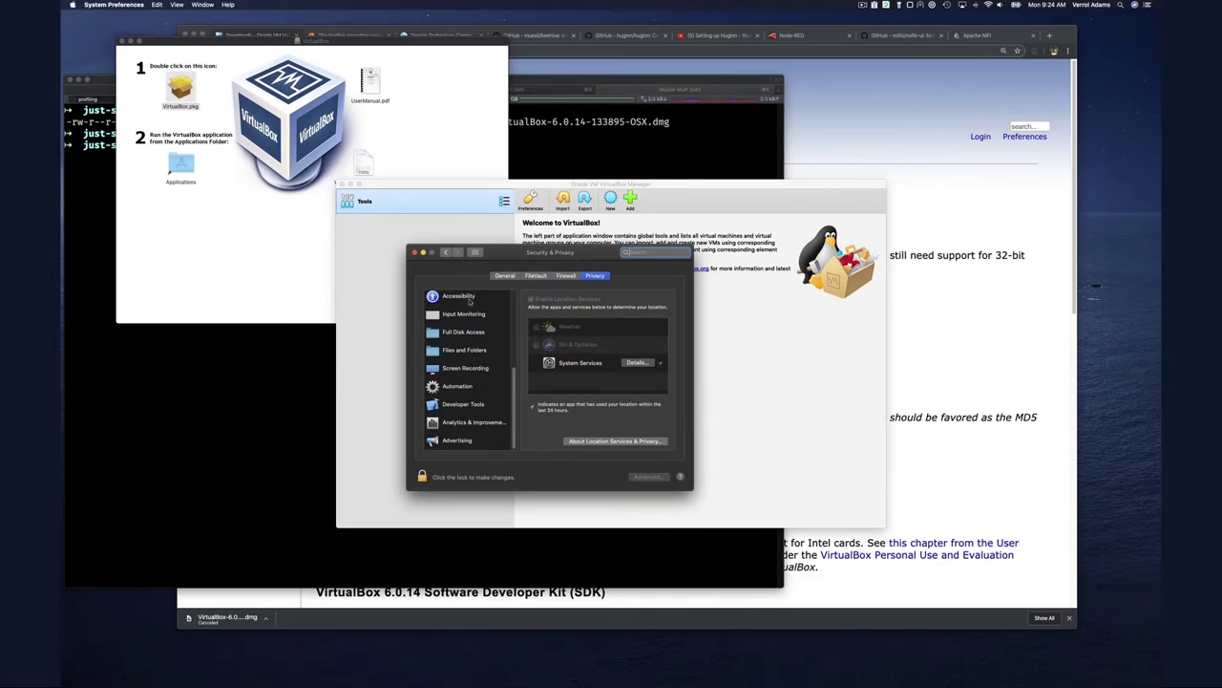
# Reopen Security & Privacy and review the Full Disk Access and Files and Folders lists
pyautogui.click(445, 251)
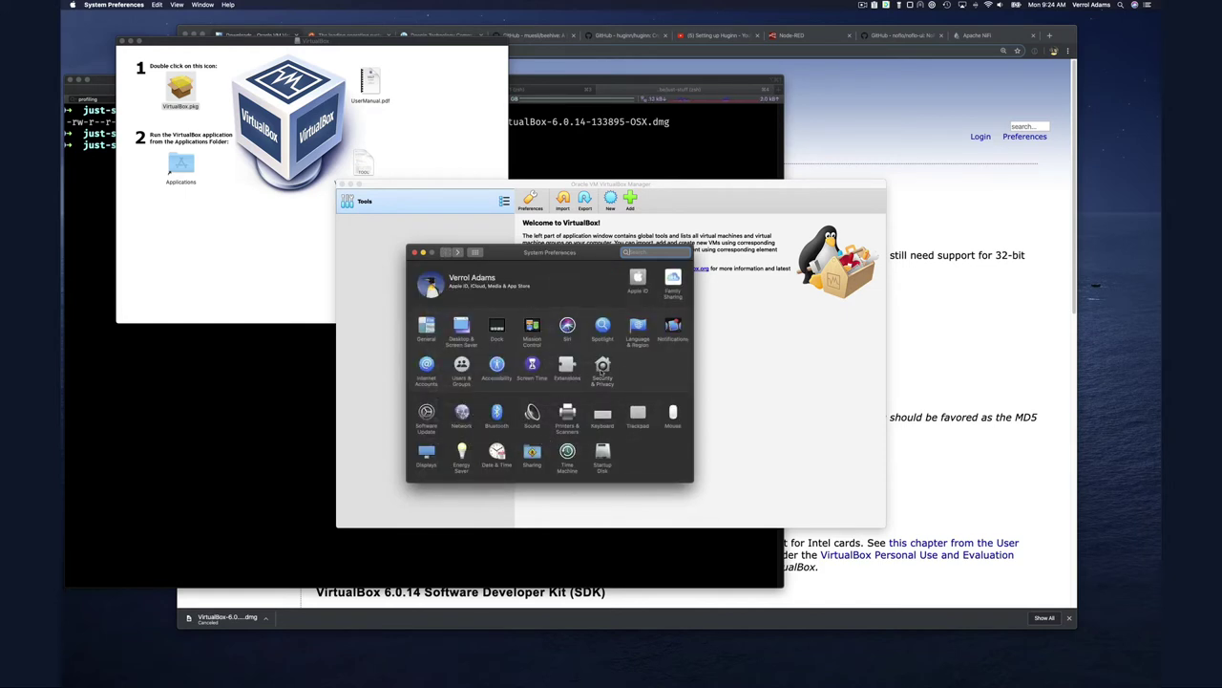
pyautogui.click(603, 368)
pyautogui.scroll(-3, 483, 434)
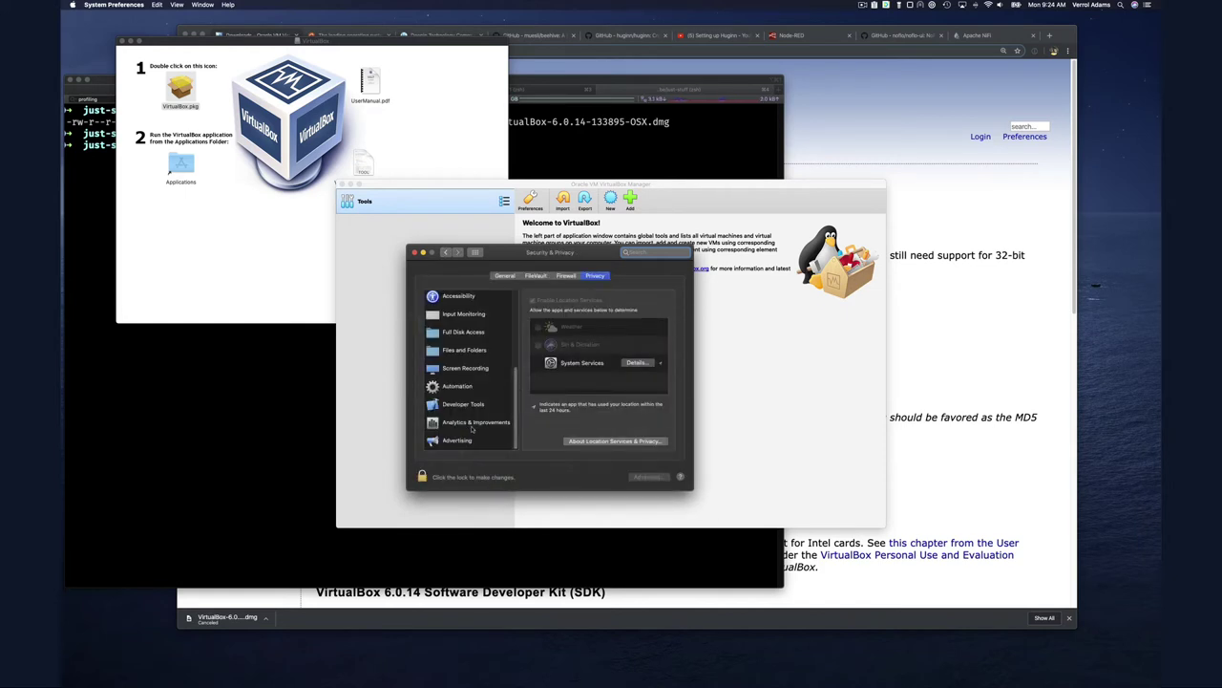
pyautogui.scroll(3, 470, 420)
pyautogui.click(466, 405)
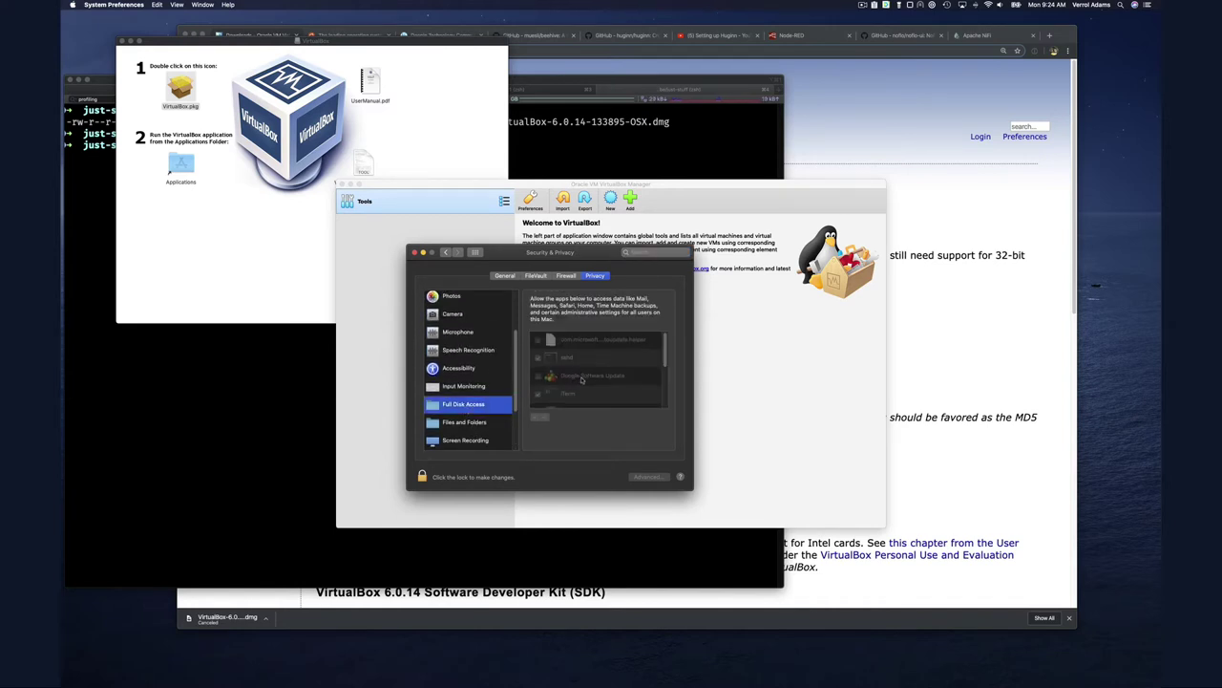
pyautogui.scroll(-5, 577, 378)
pyautogui.scroll(3, 586, 380)
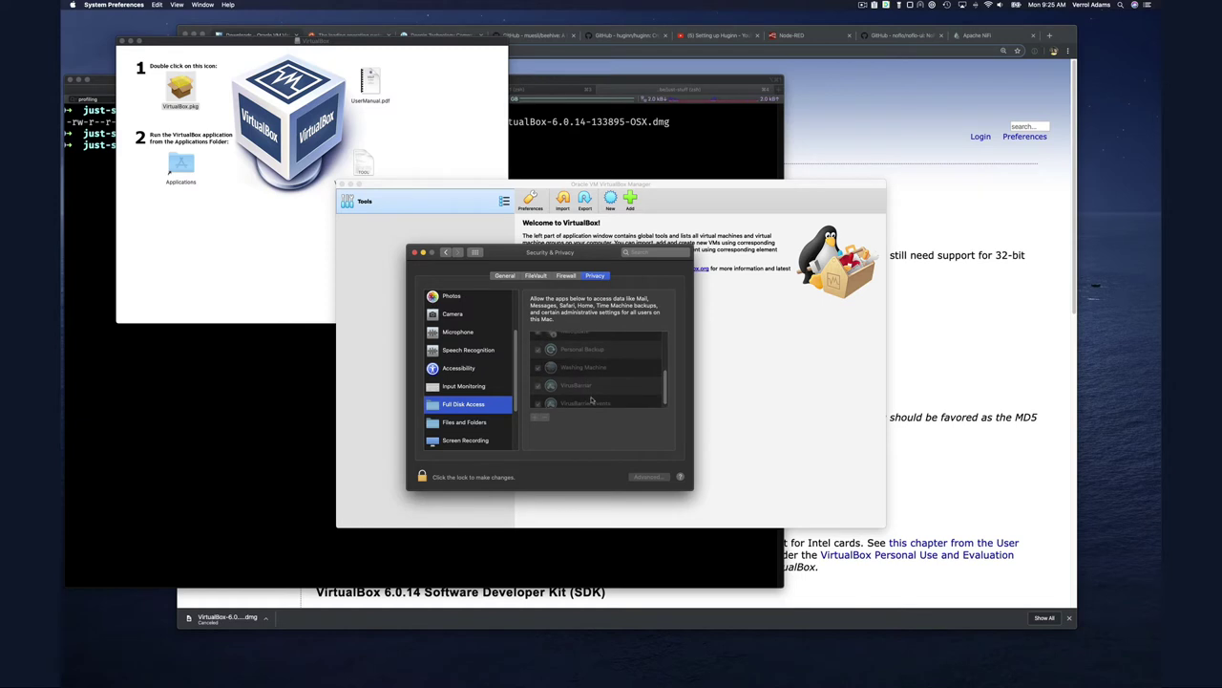
pyautogui.scroll(2, 591, 400)
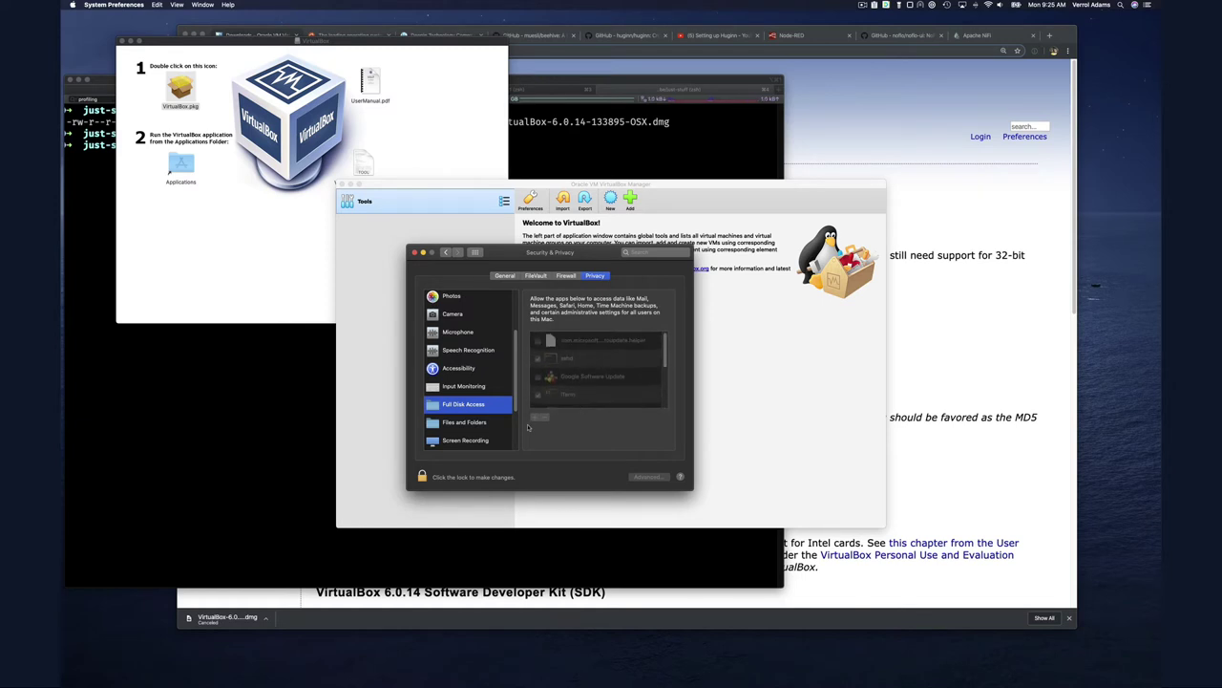
pyautogui.click(468, 430)
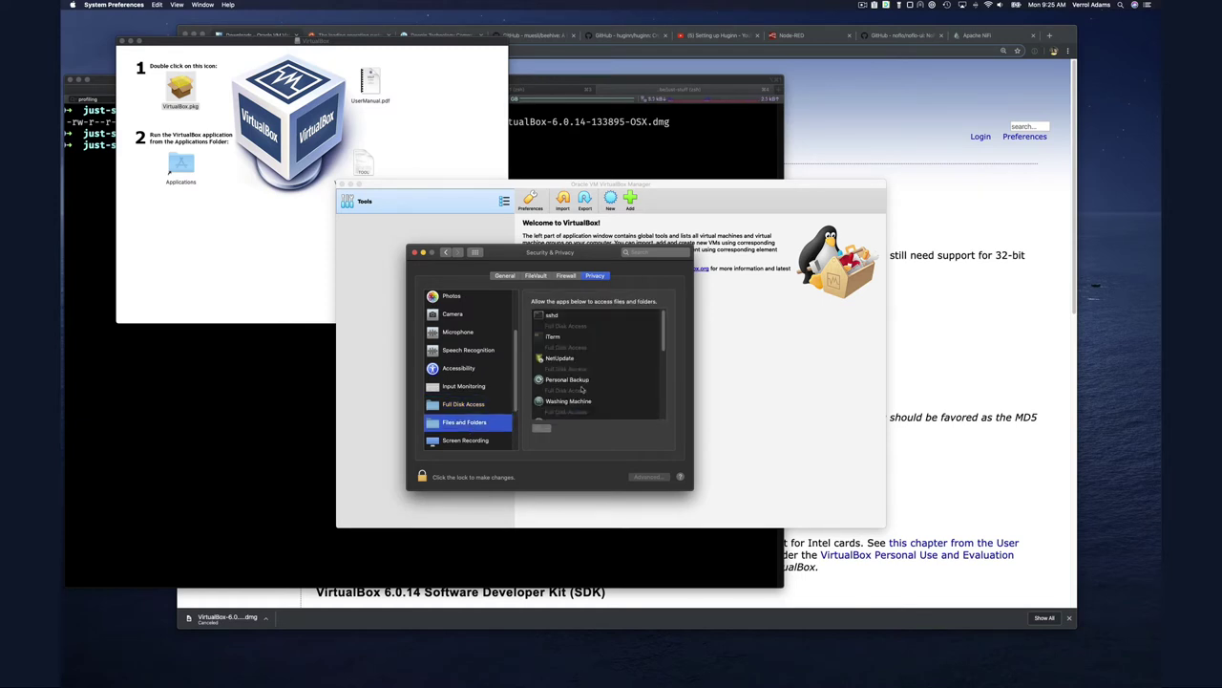
pyautogui.scroll(-5, 598, 395)
pyautogui.scroll(3, 598, 395)
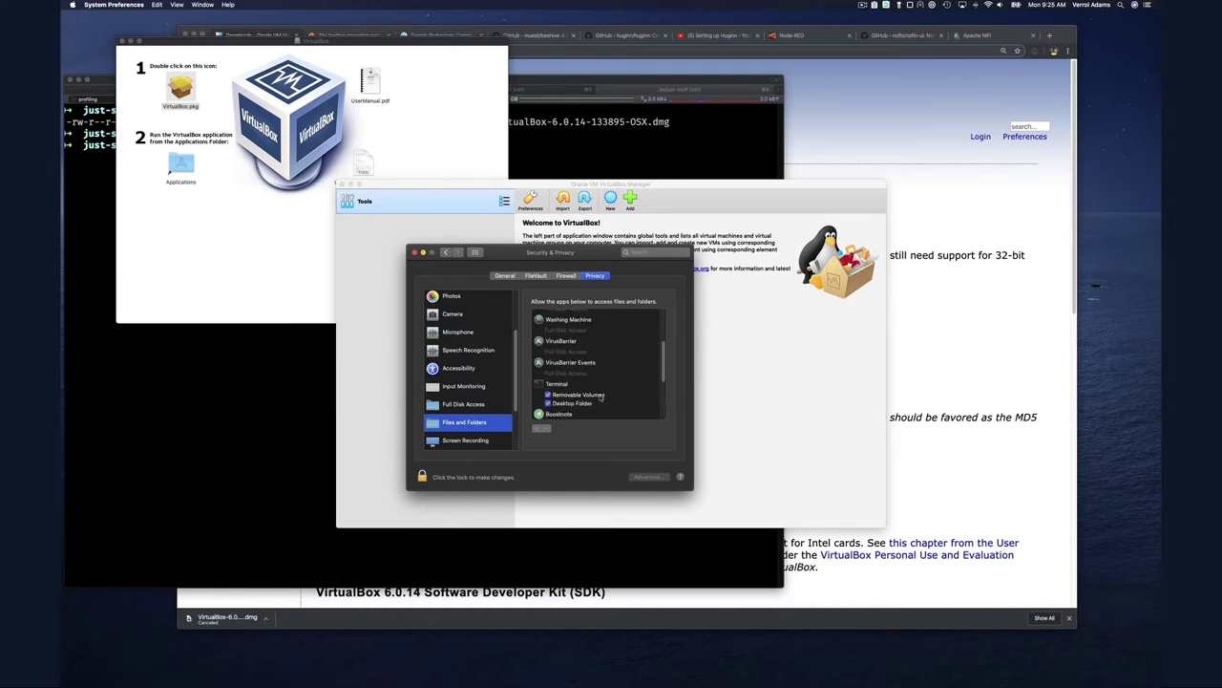
# Review the remaining privacy lists, Screen Recording through Automation, then close the window
pyautogui.click(468, 442)
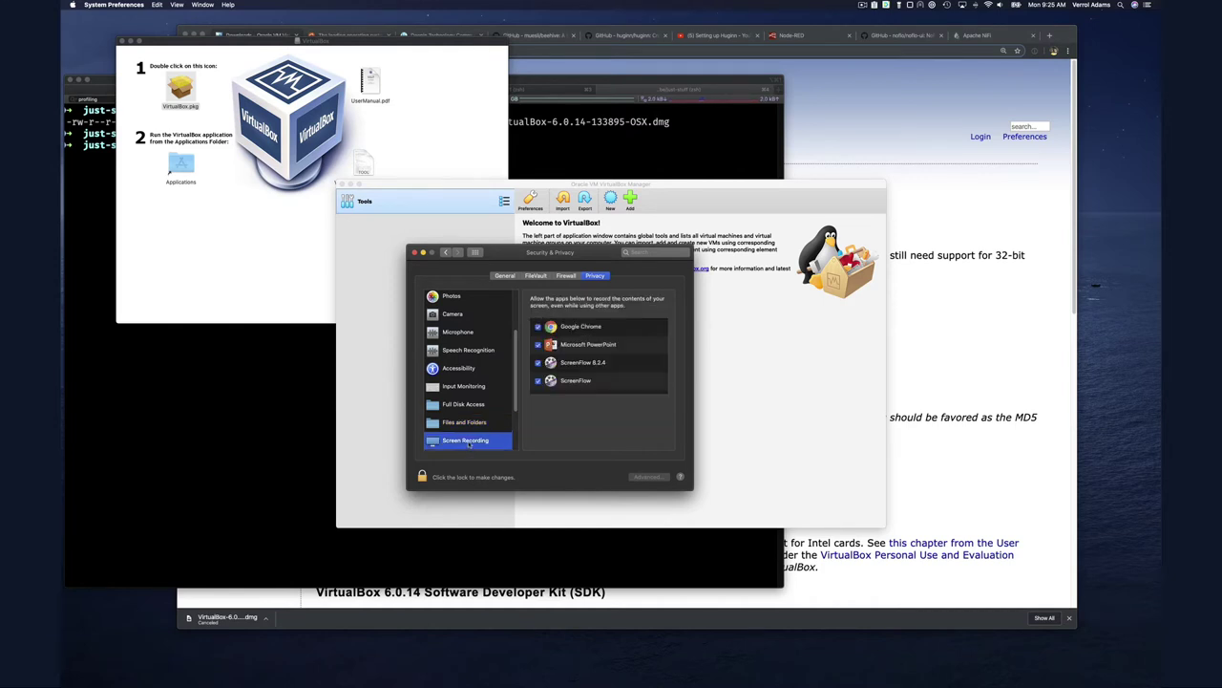
pyautogui.scroll(1, 464, 387)
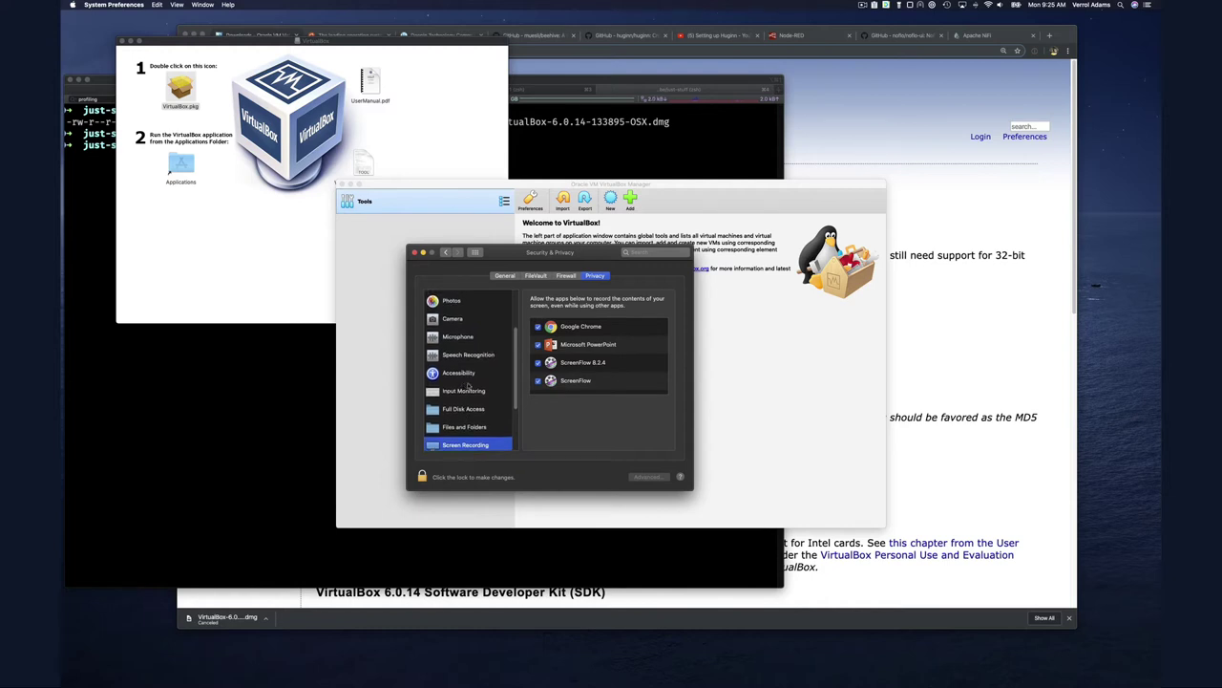
pyautogui.click(474, 391)
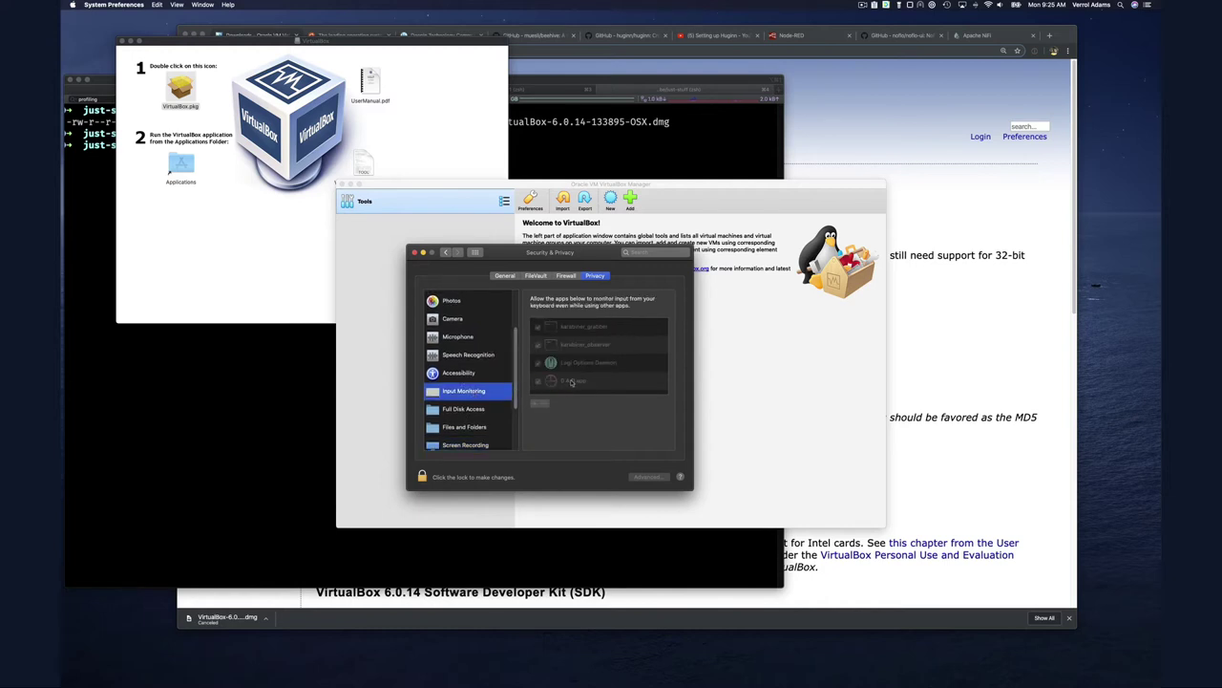
pyautogui.click(474, 338)
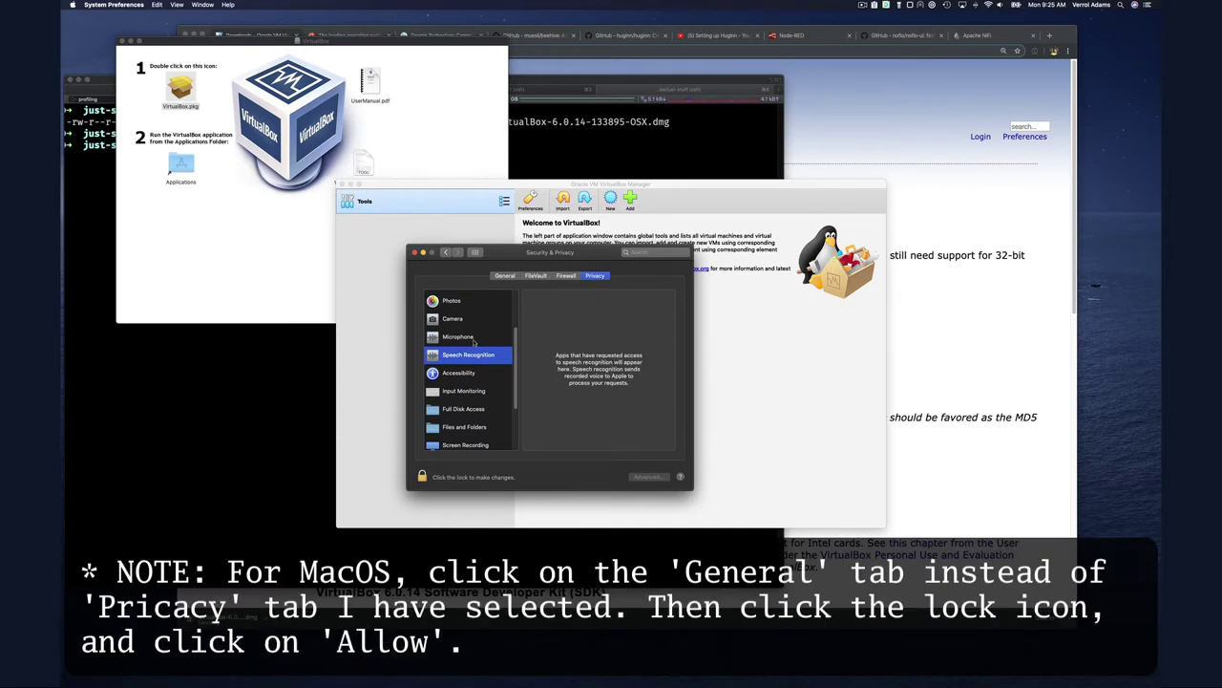
pyautogui.click(477, 322)
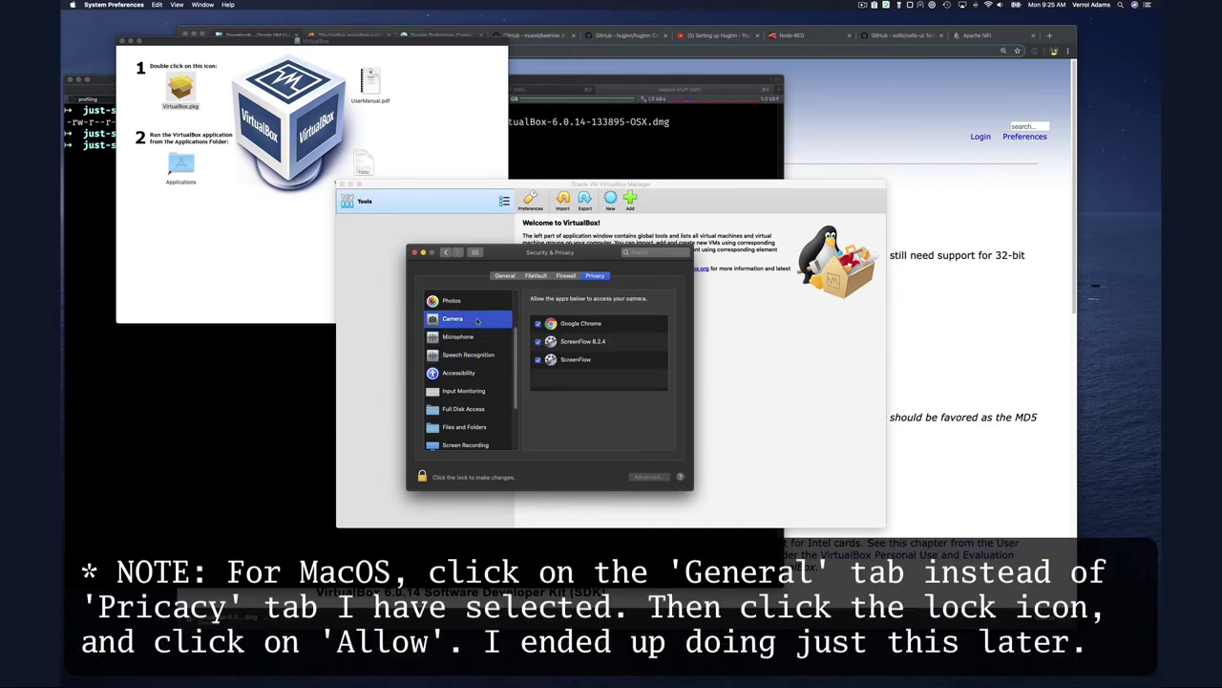
pyautogui.scroll(3, 480, 340)
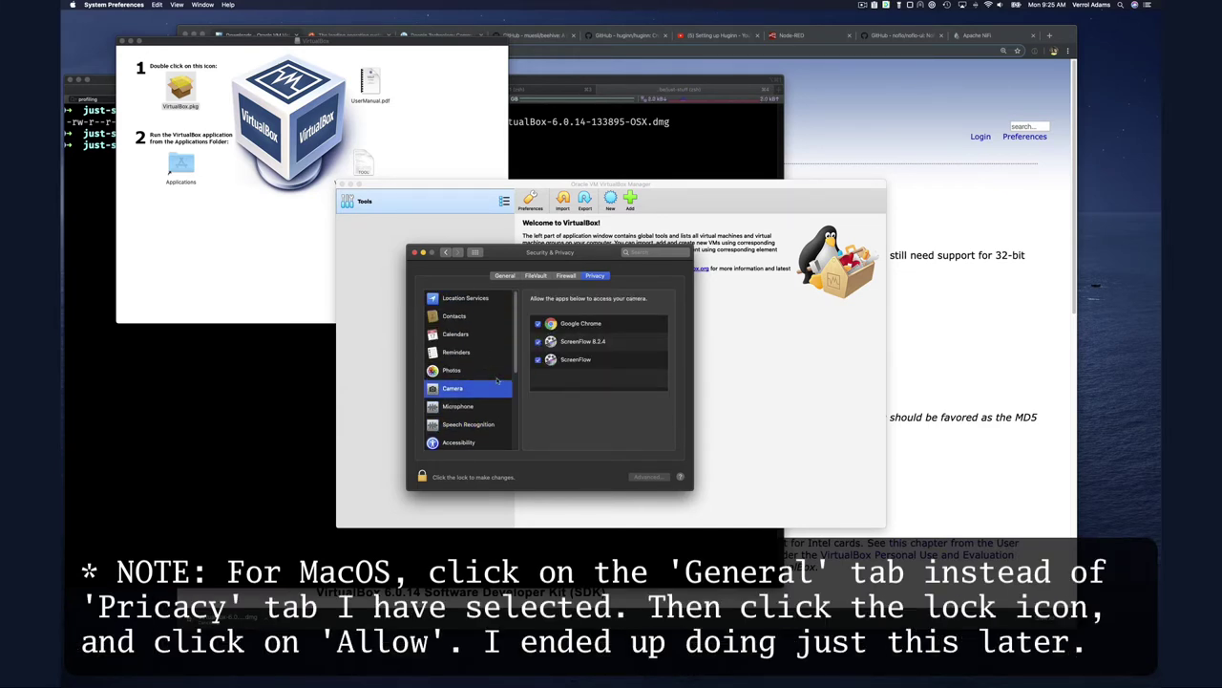
pyautogui.click(492, 372)
pyautogui.click(477, 303)
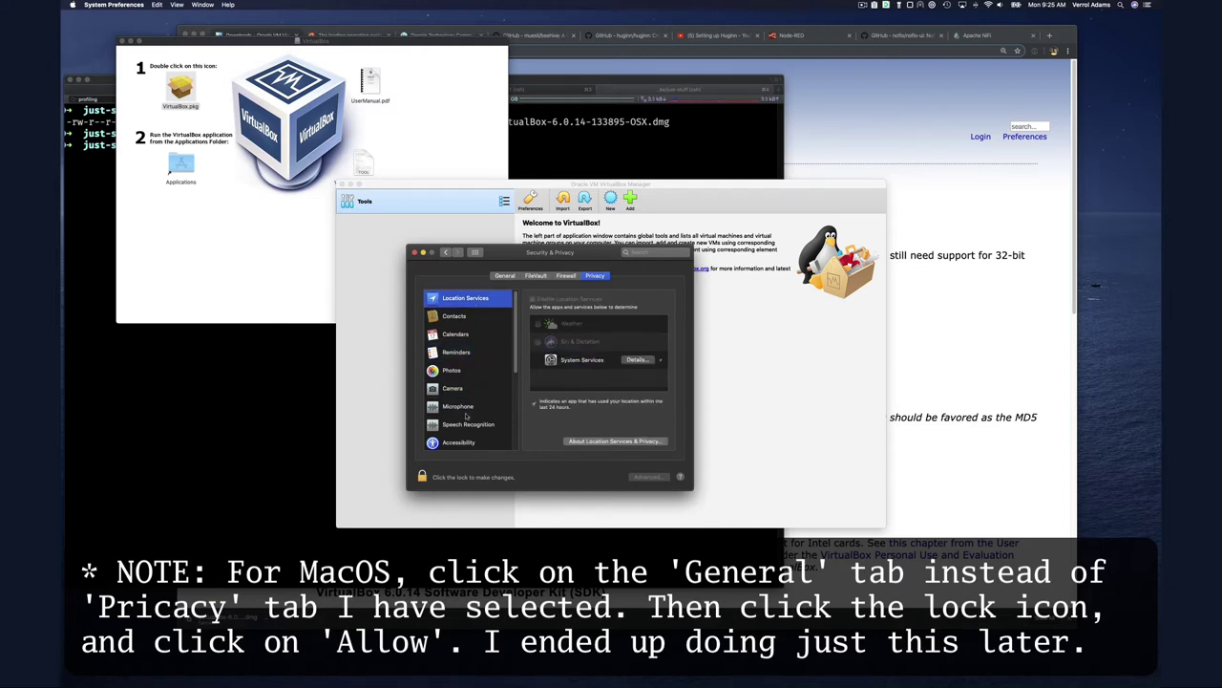
pyautogui.scroll(-5, 466, 416)
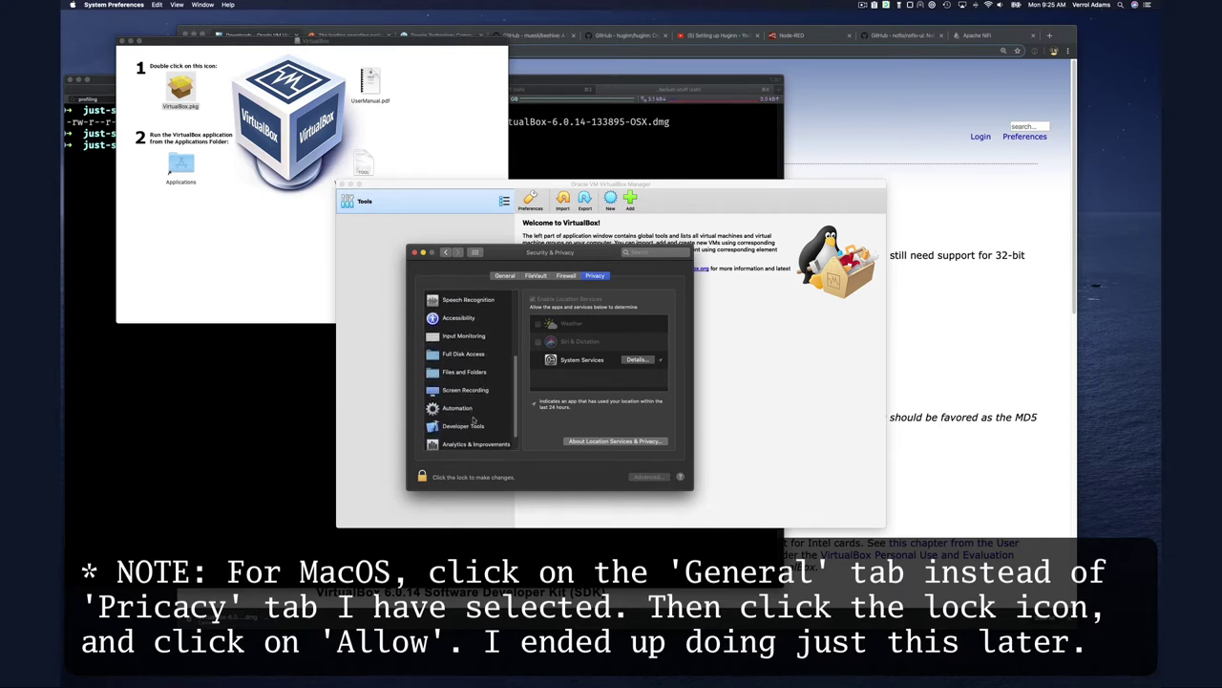
pyautogui.click(481, 405)
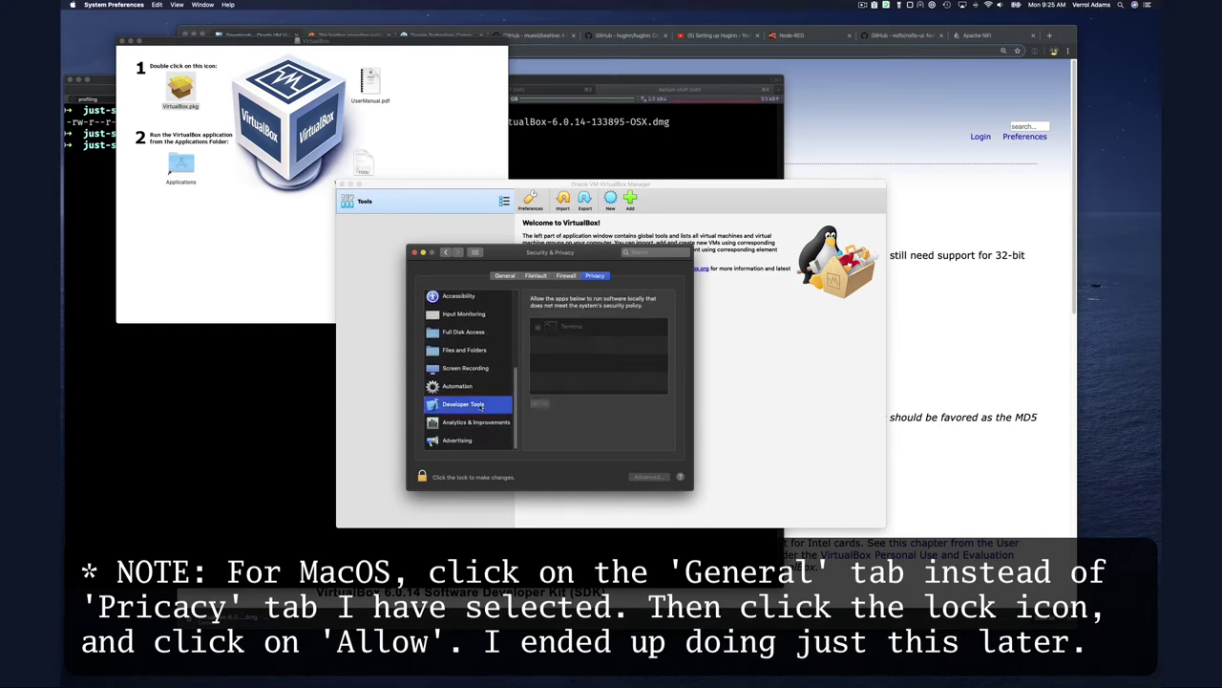
pyautogui.click(484, 384)
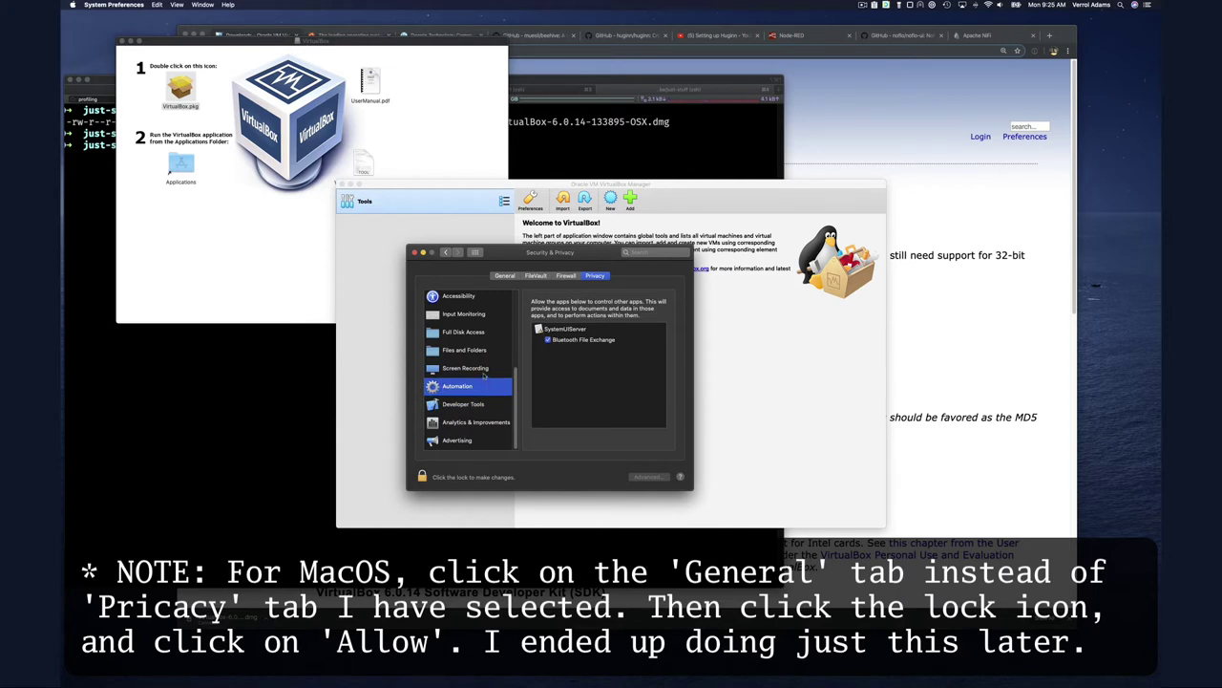
pyautogui.click(483, 368)
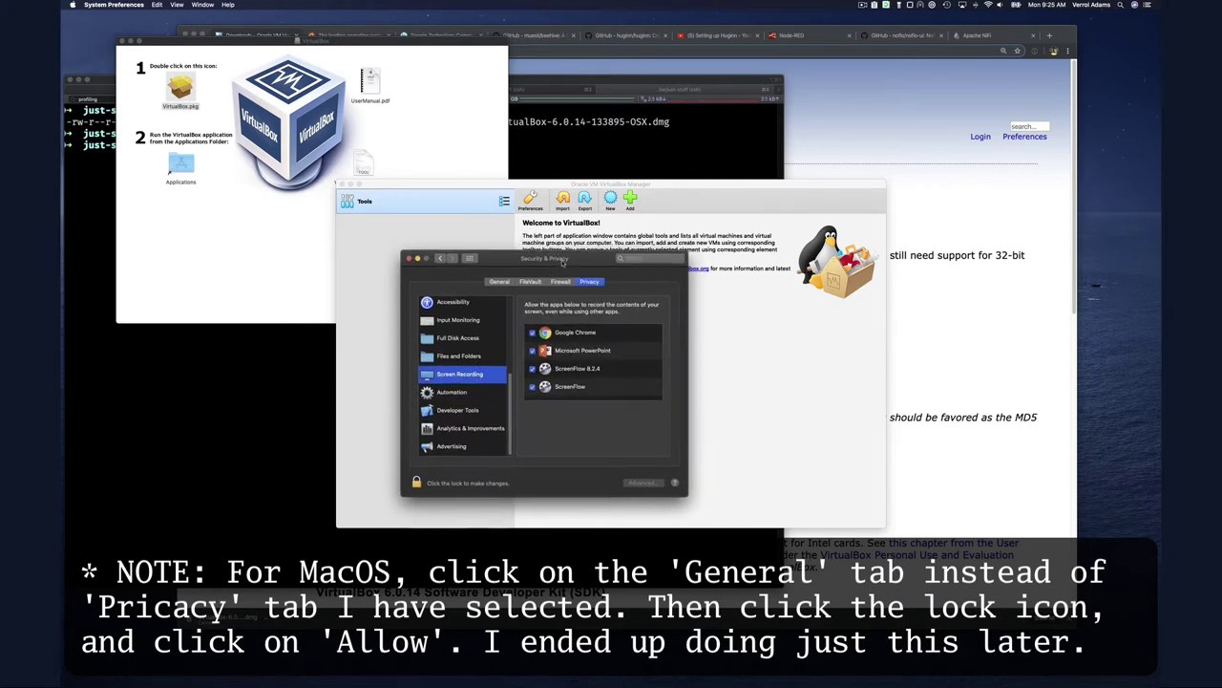
pyautogui.click(417, 251)
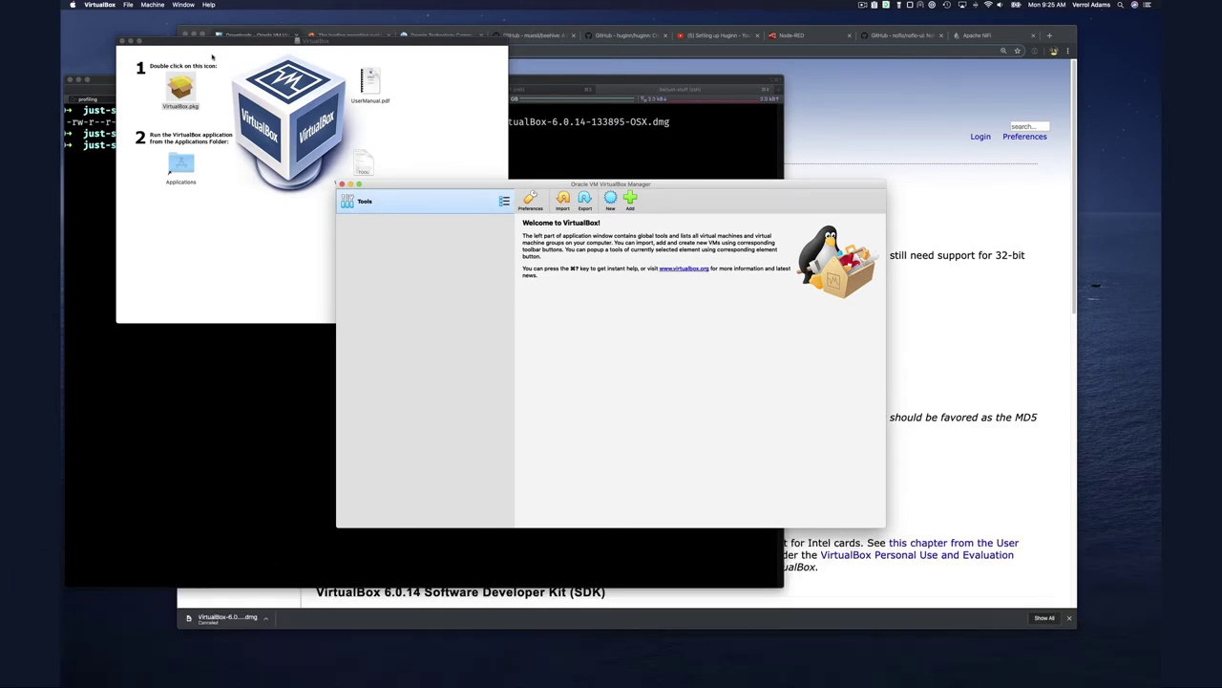
# Close the VirtualBox disk-image window and open the VirtualBox application menu
pyautogui.click(121, 41)
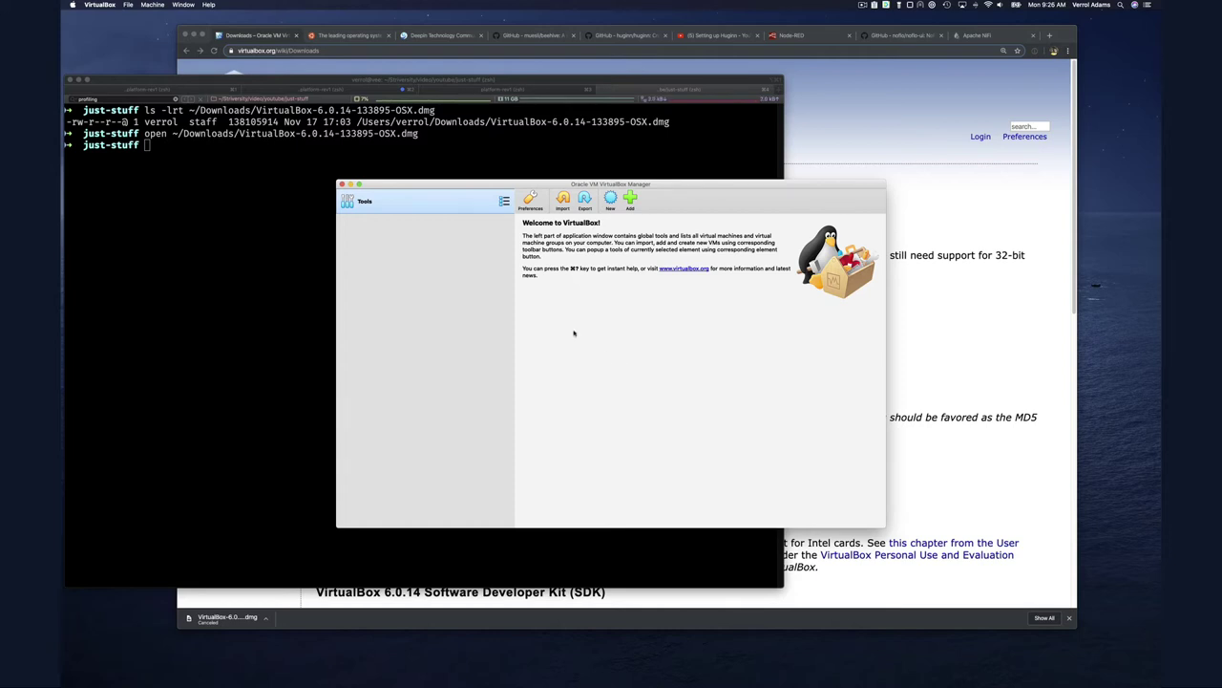
pyautogui.click(103, 6)
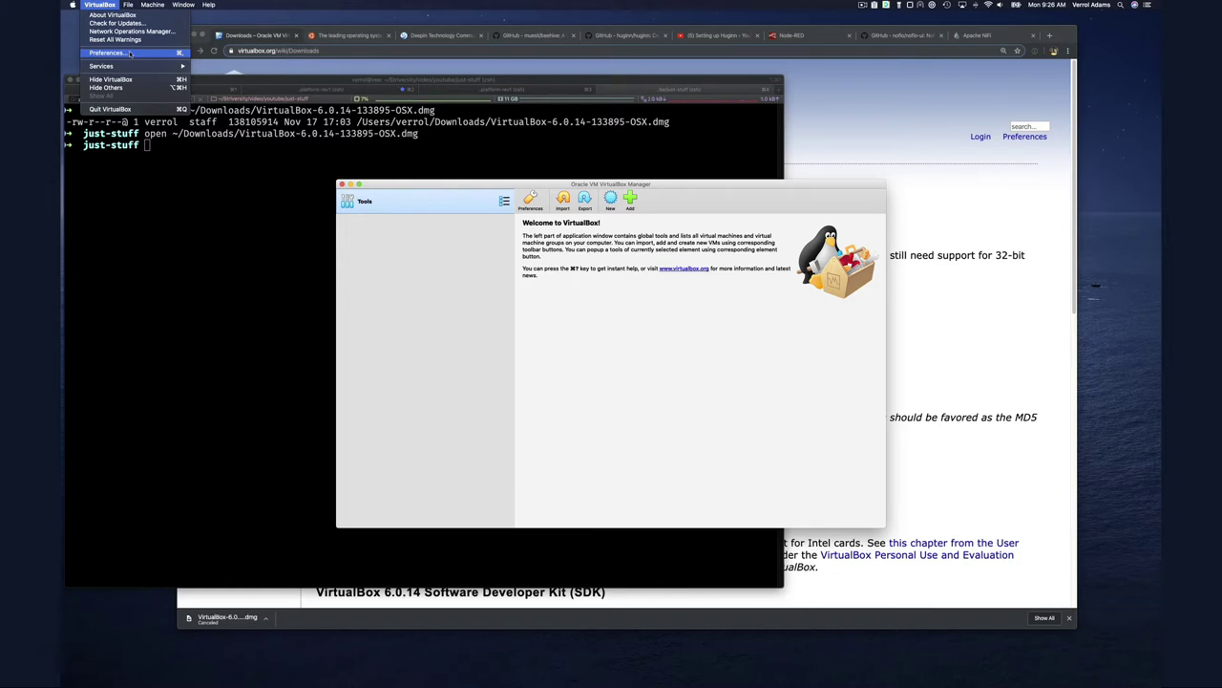
# Start adding a package on the Preferences Extensions page, allowing Documents and Downloads access
pyautogui.click(130, 54)
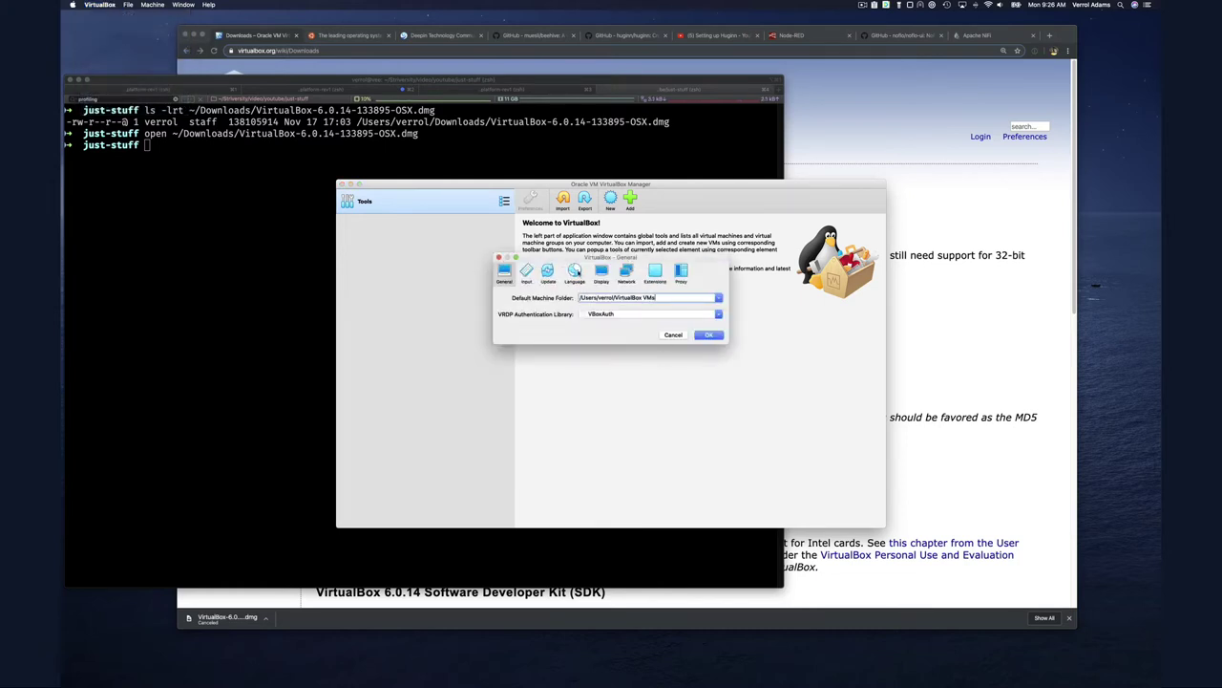
pyautogui.click(655, 272)
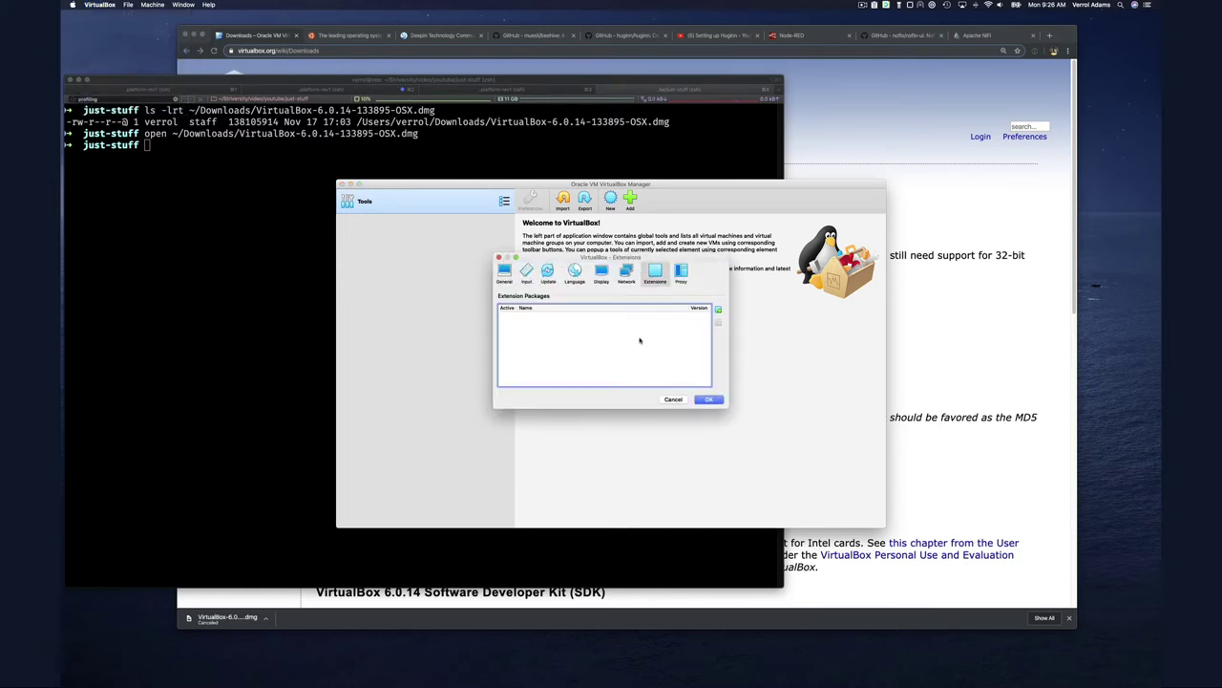
pyautogui.click(718, 310)
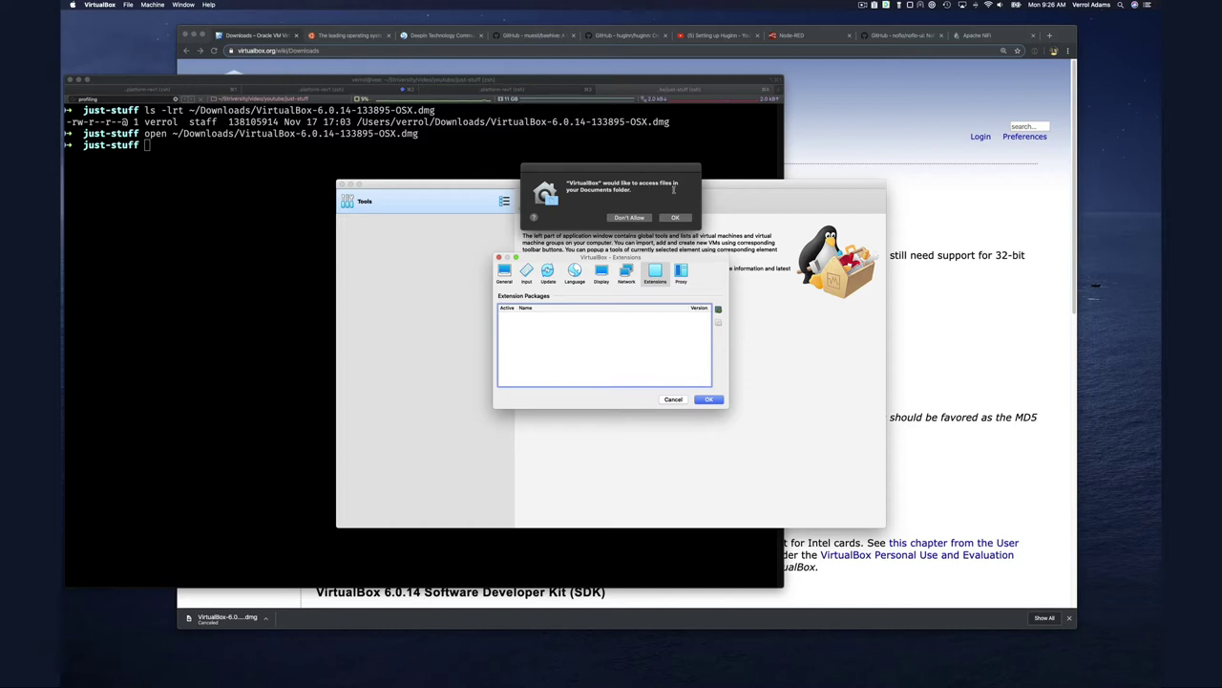
pyautogui.click(680, 218)
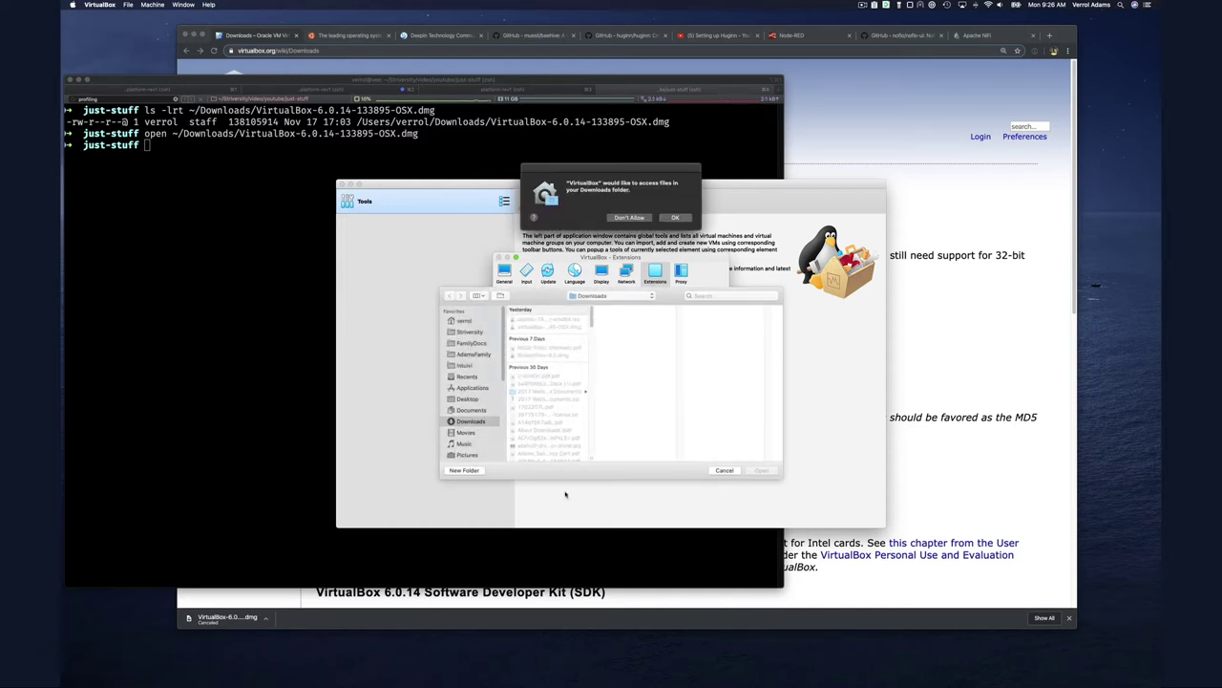
pyautogui.click(676, 217)
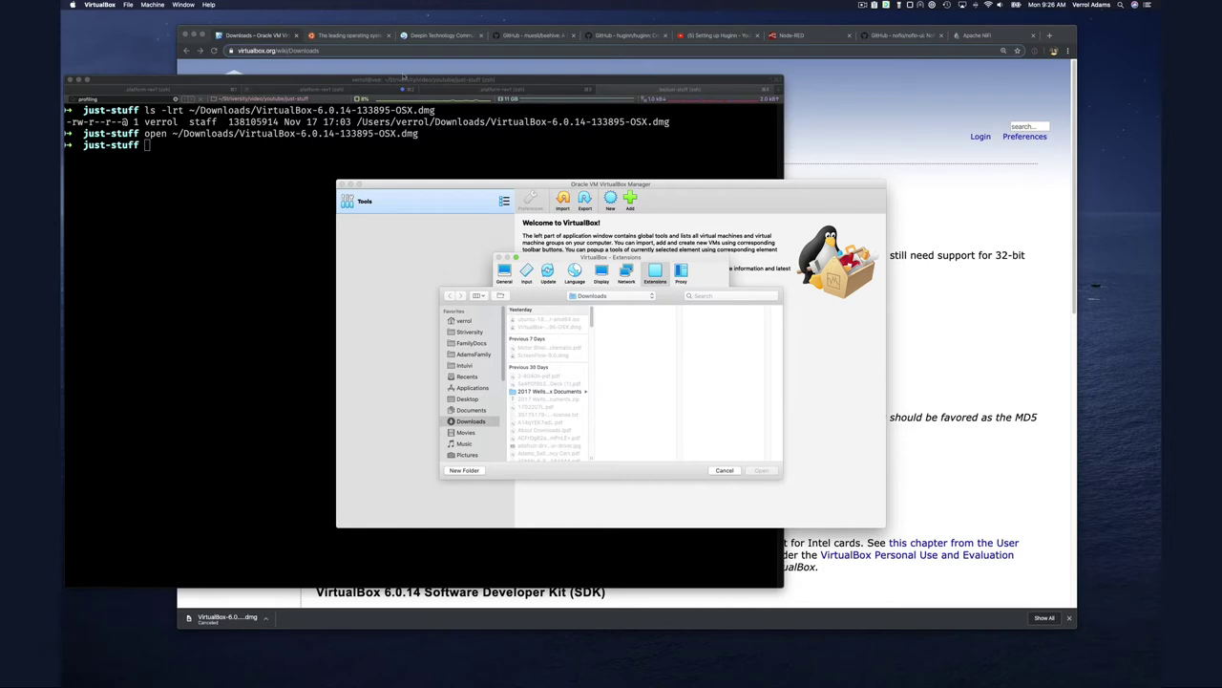
# Download the Extension Pack for all supported platforms from Chrome's VirtualBox Downloads page
pyautogui.click(827, 108)
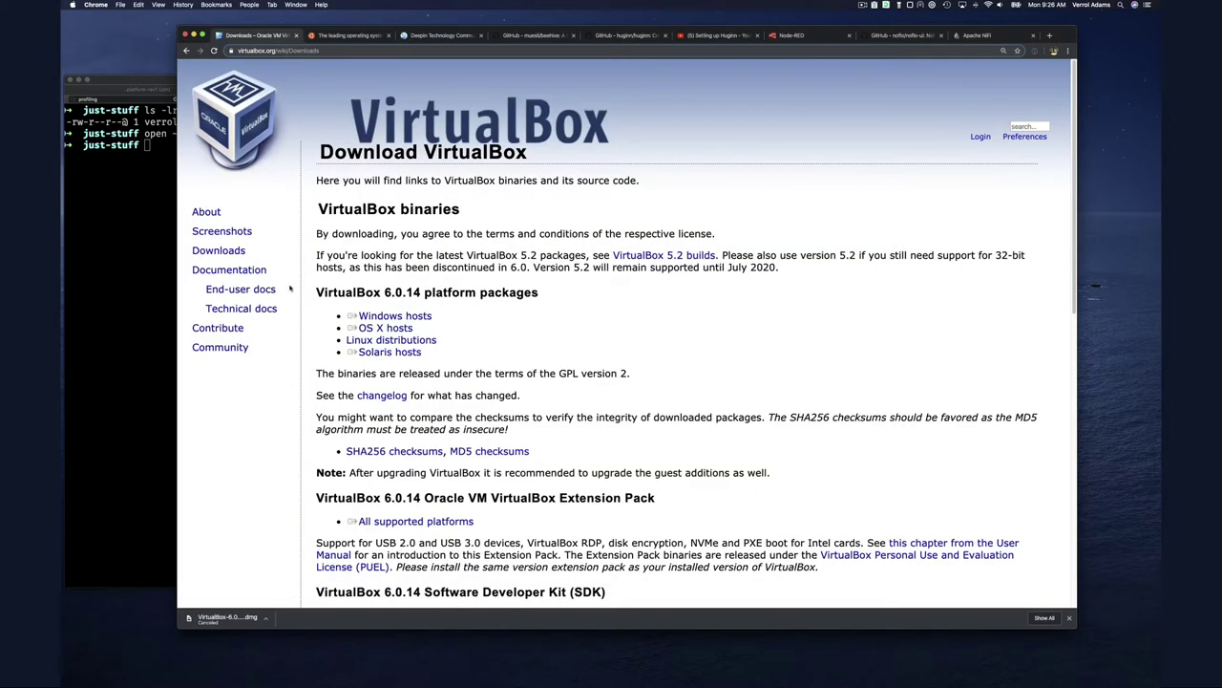
pyautogui.click(237, 252)
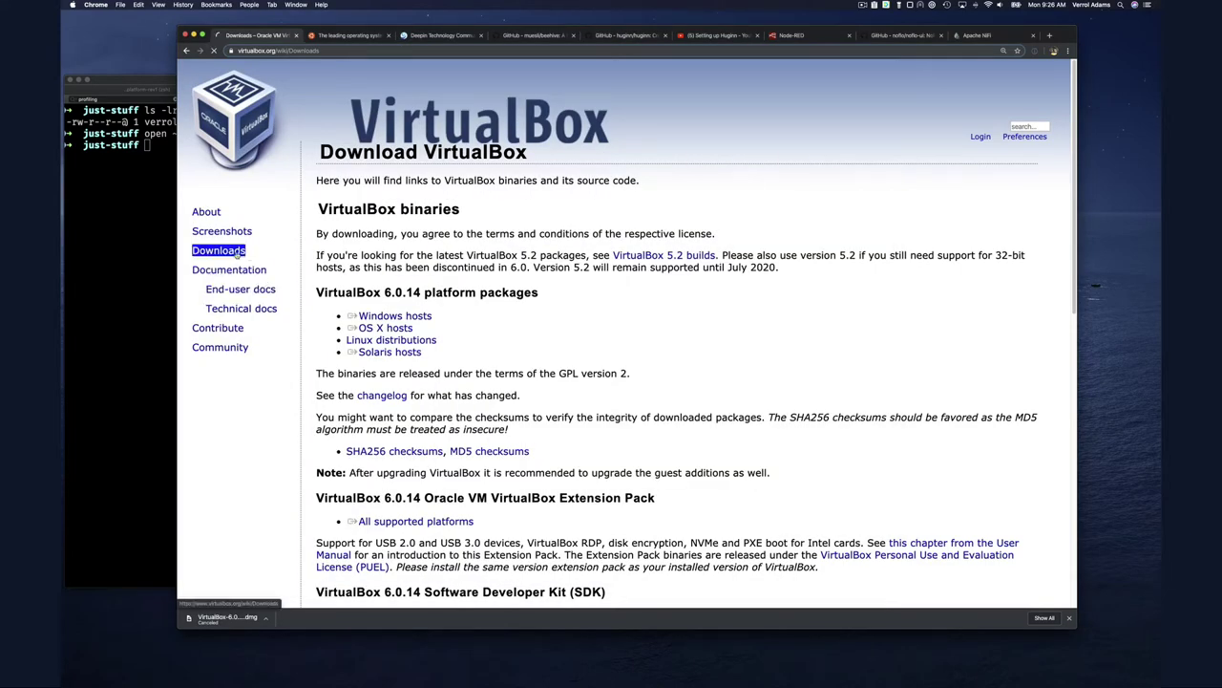
pyautogui.scroll(-3, 367, 449)
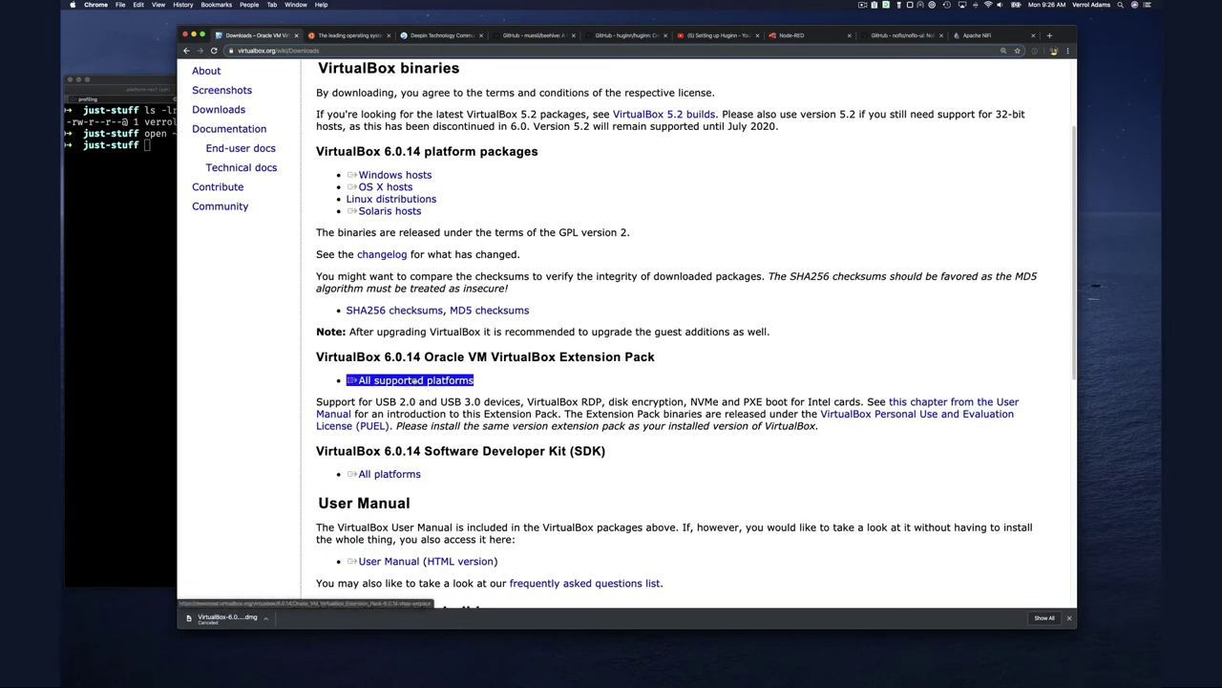
pyautogui.click(414, 380)
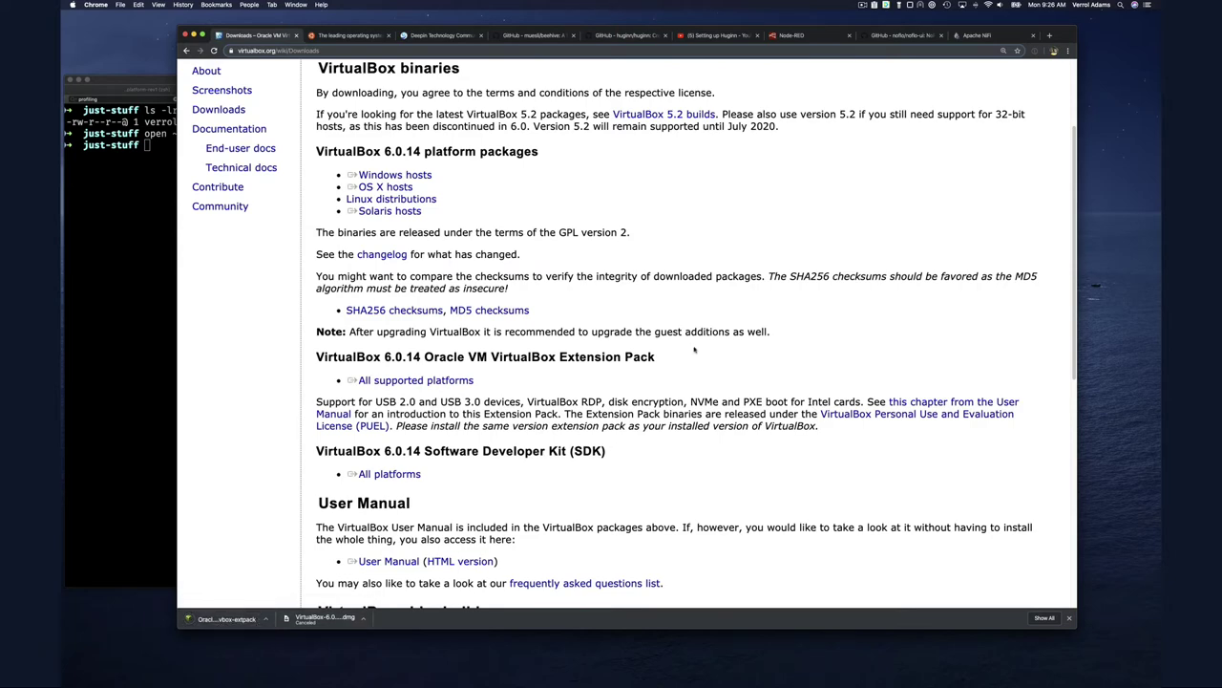
# Return to VirtualBox and open the downloaded .vbox-extpack file in the file chooser
pyautogui.hotkey('ctrl', 'Up')
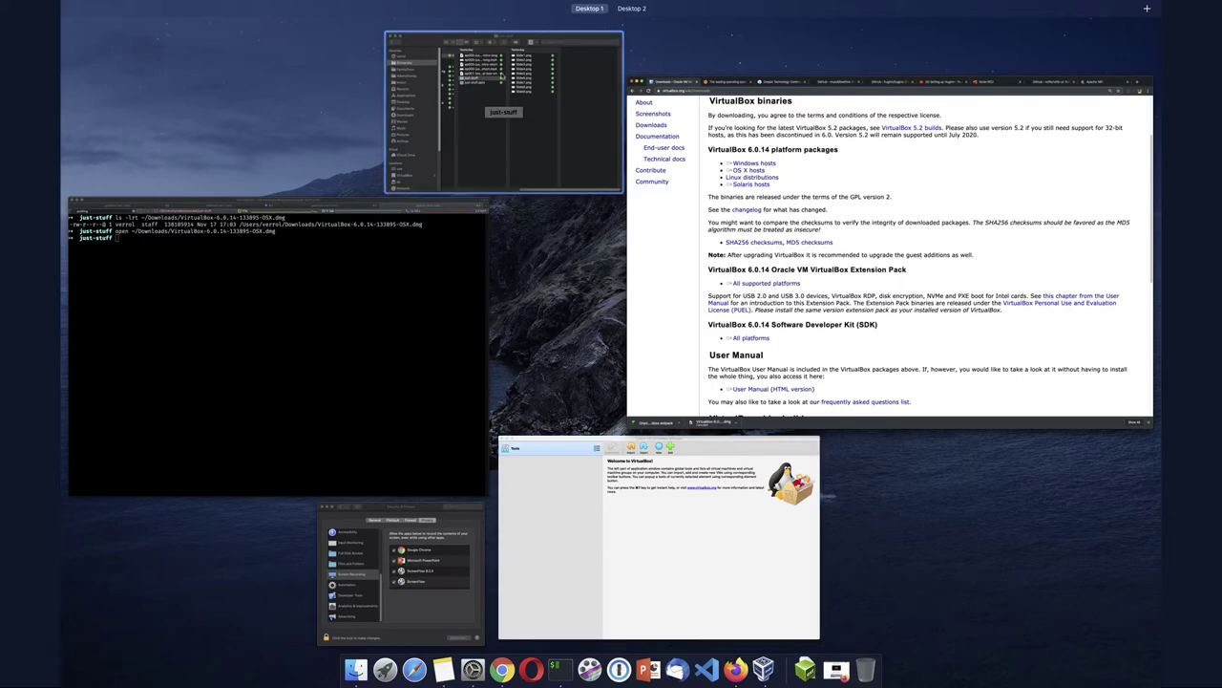
pyautogui.click(656, 544)
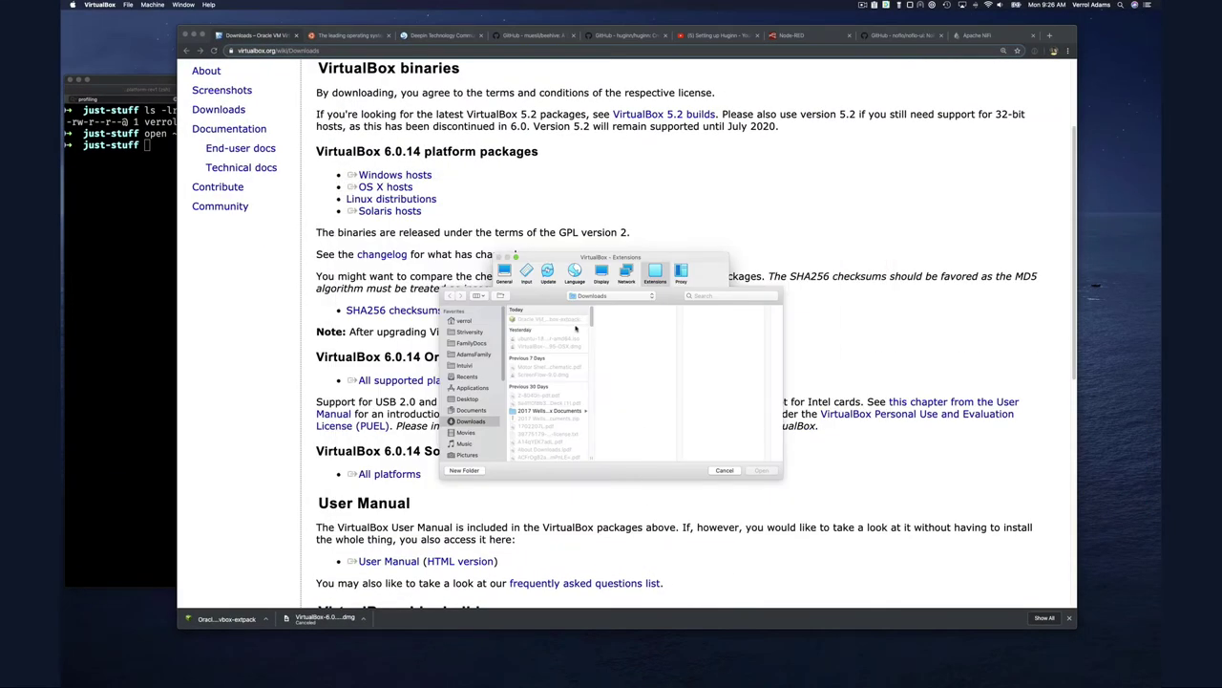
pyautogui.click(567, 319)
pyautogui.click(761, 472)
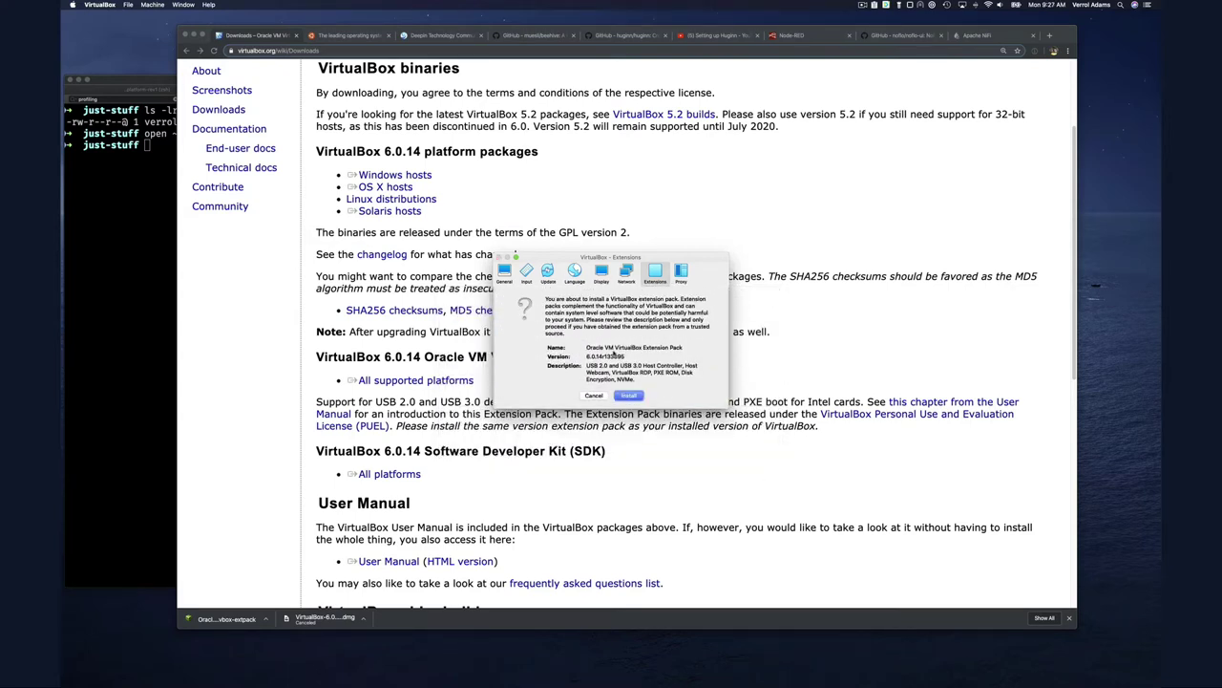
# Install the Extension Pack, accepting the licence and authorising with the admin password
pyautogui.click(637, 395)
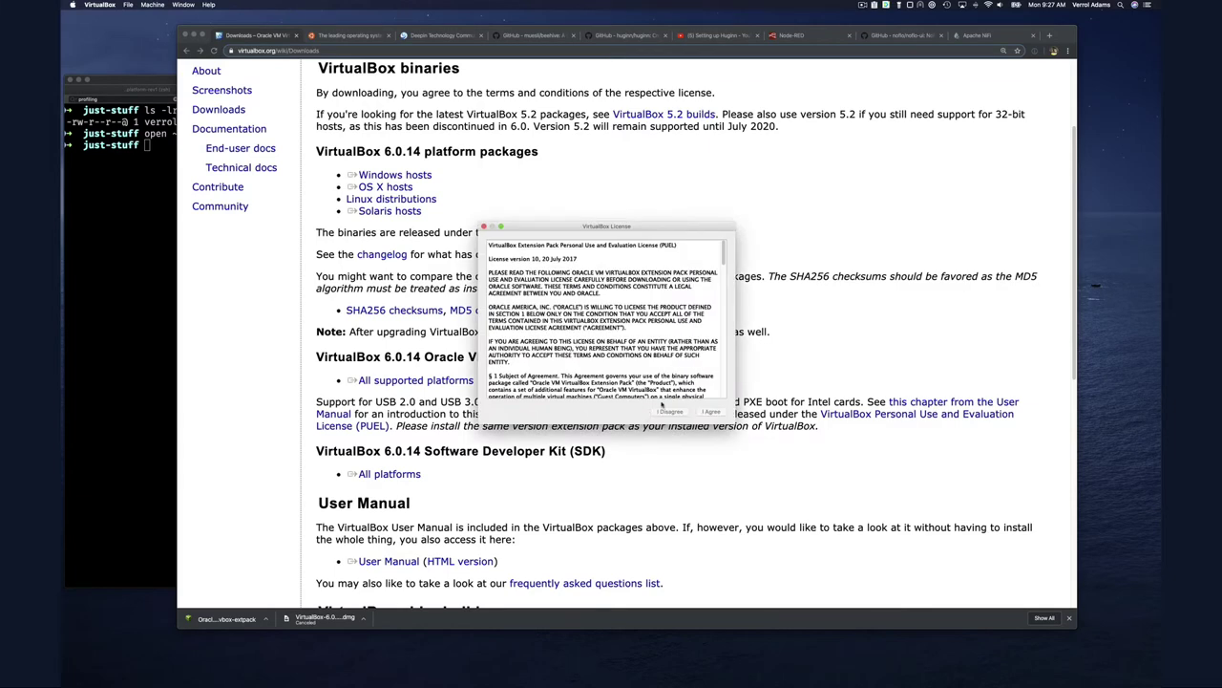
pyautogui.scroll(-10, 723, 349)
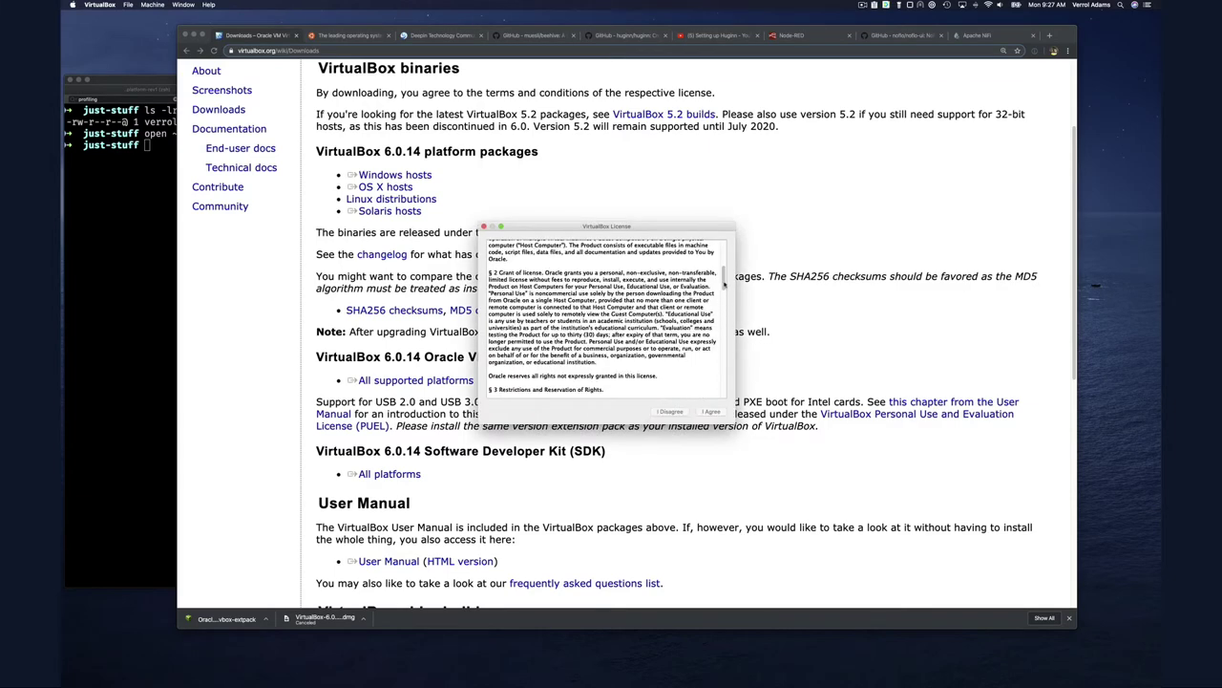
pyautogui.scroll(-10, 723, 348)
pyautogui.click(712, 411)
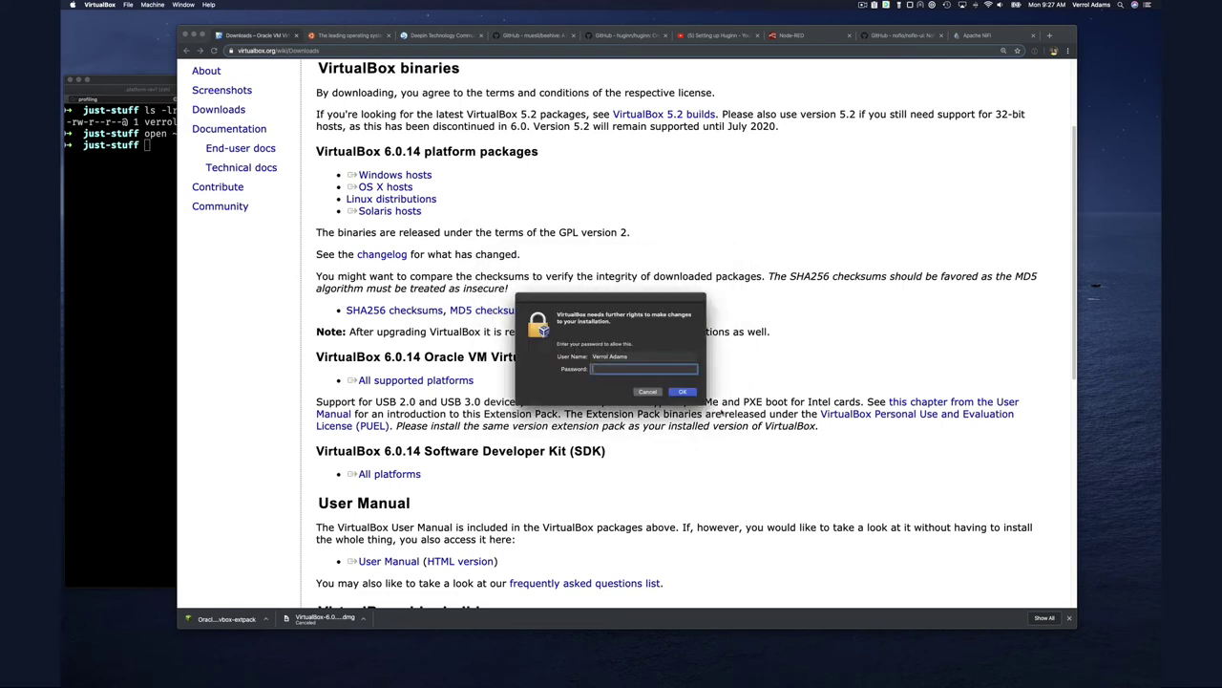
pyautogui.write('••••••••••••••••••••')
pyautogui.press('Return')
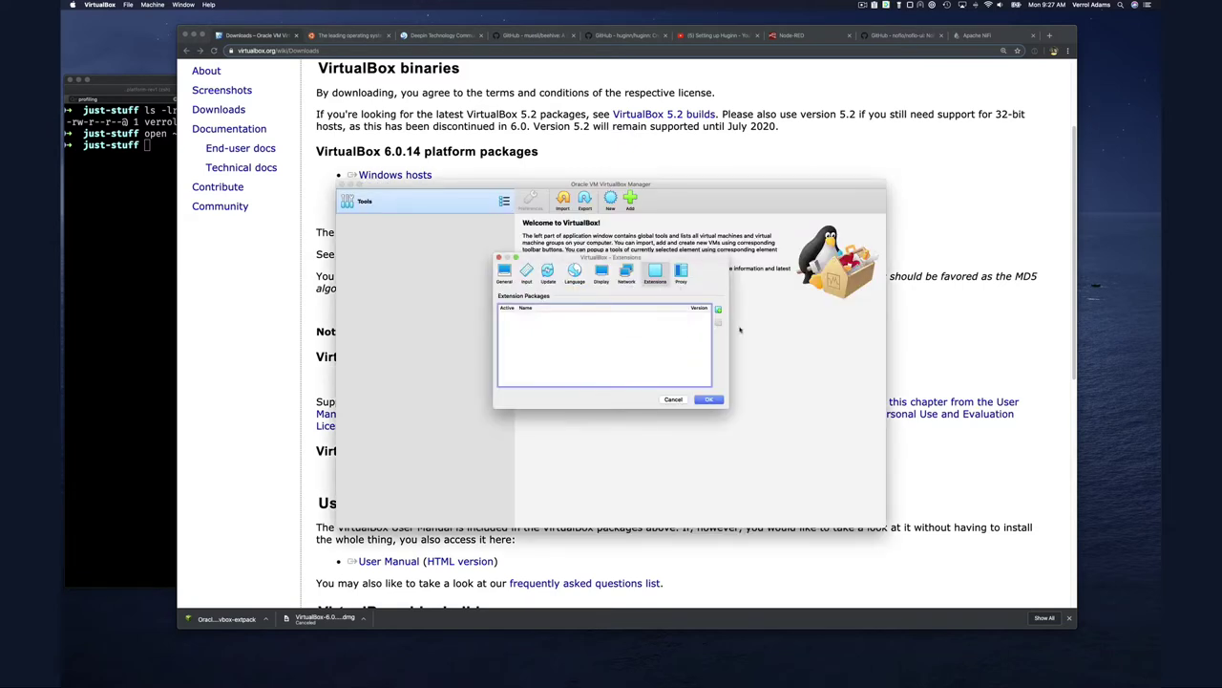
pyautogui.click(609, 332)
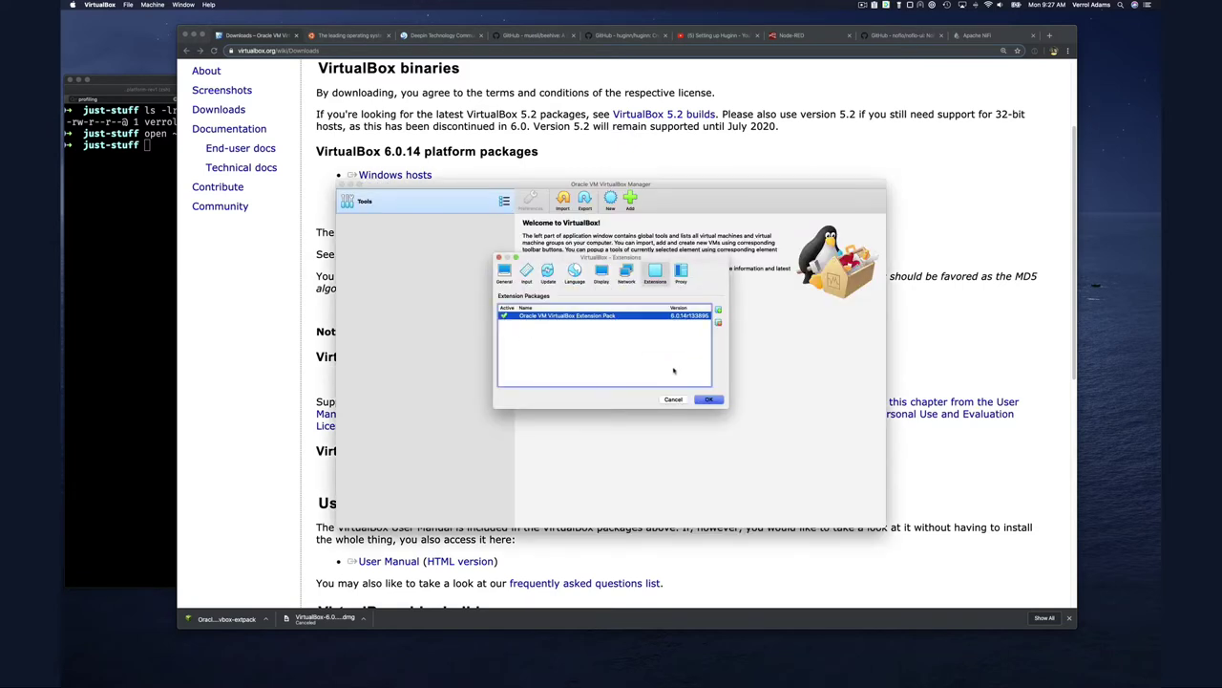
# Confirm and close the VirtualBox Preferences window, returning to the Welcome screen
pyautogui.click(714, 401)
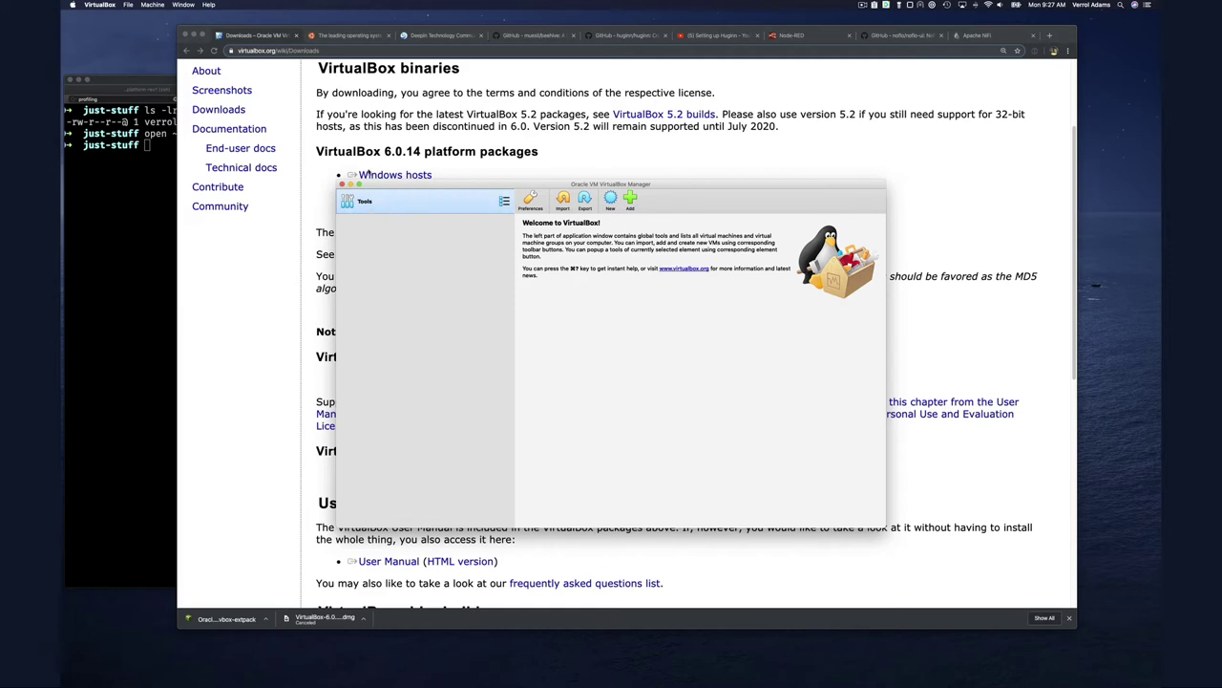
# Bring up the ubuntu.com download options for Desktop, Server, IoT and Cloud
pyautogui.click(325, 37)
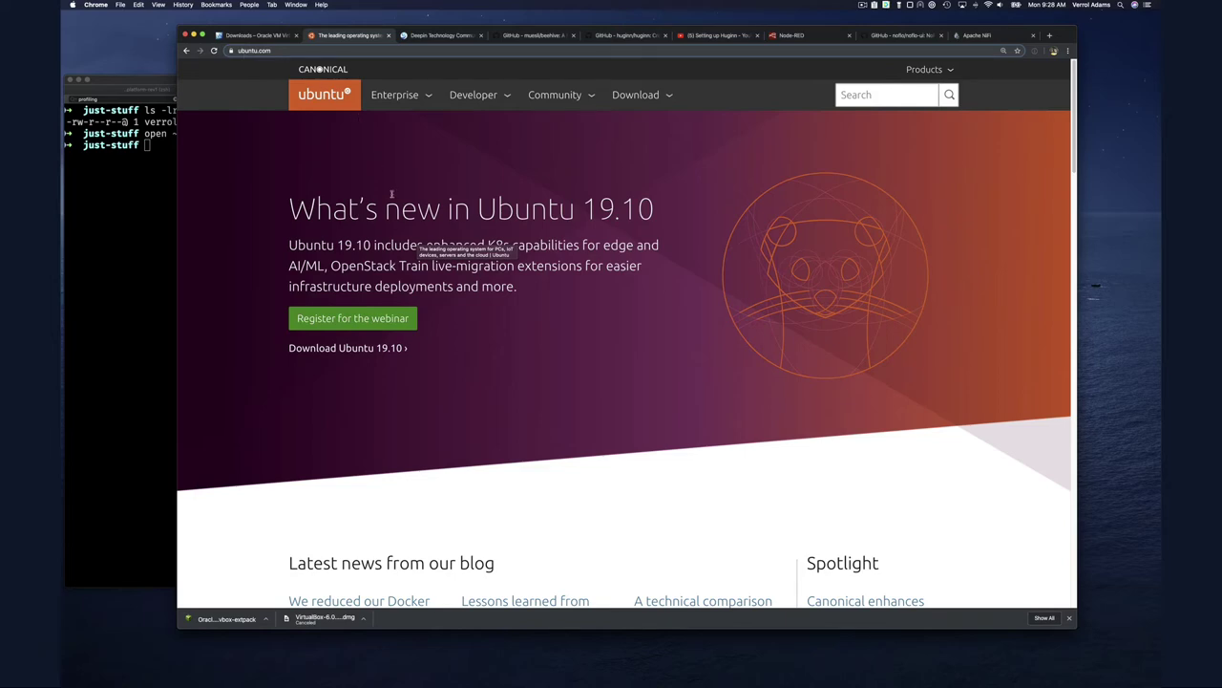
pyautogui.click(636, 94)
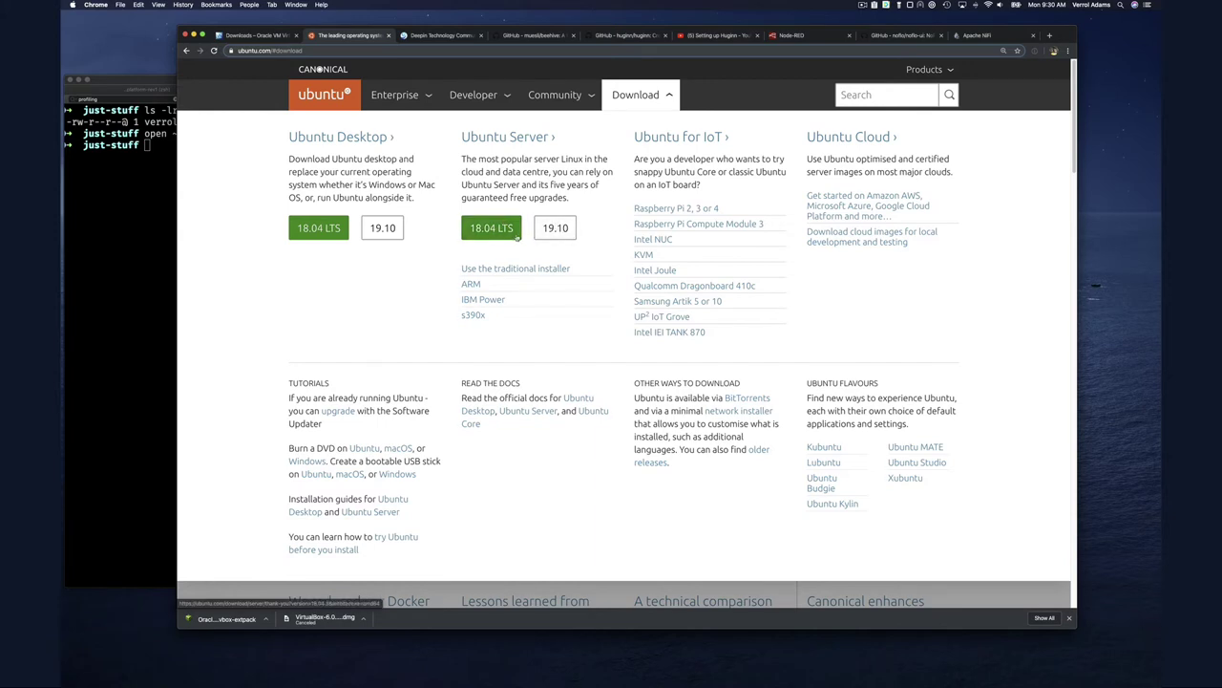
# Request the Ubuntu Server 18.04 LTS download, then cancel the transfer and close the downloads bar
pyautogui.click(510, 232)
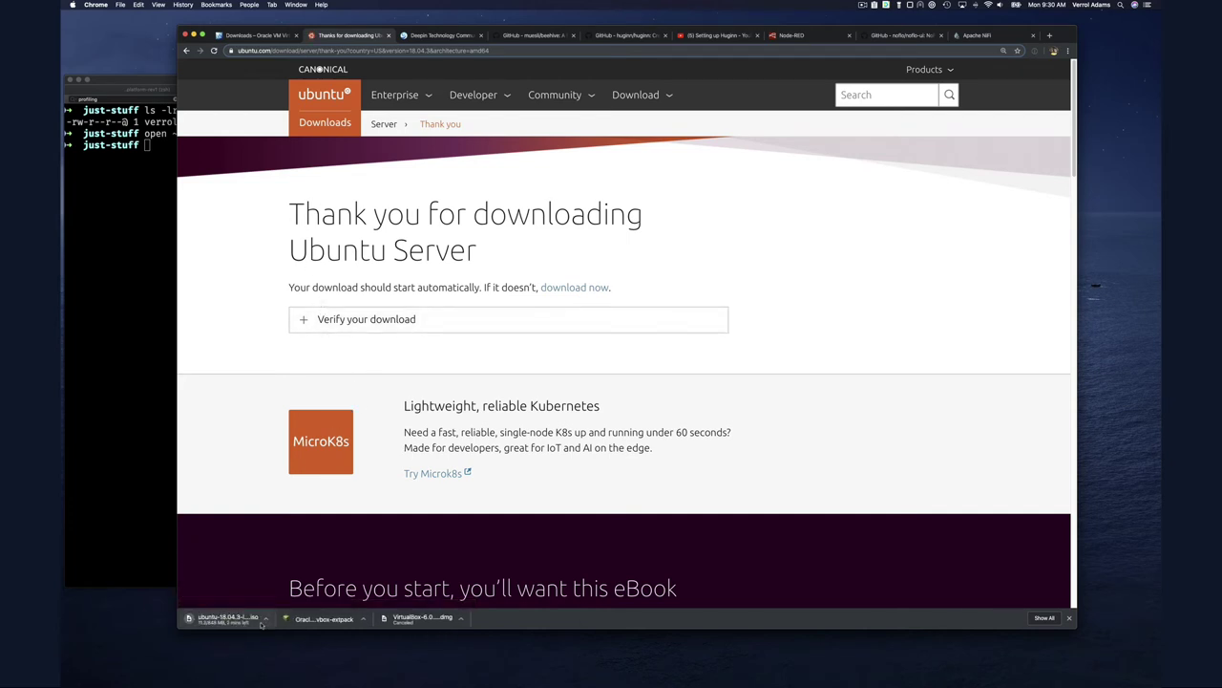
pyautogui.click(265, 618)
pyautogui.click(312, 666)
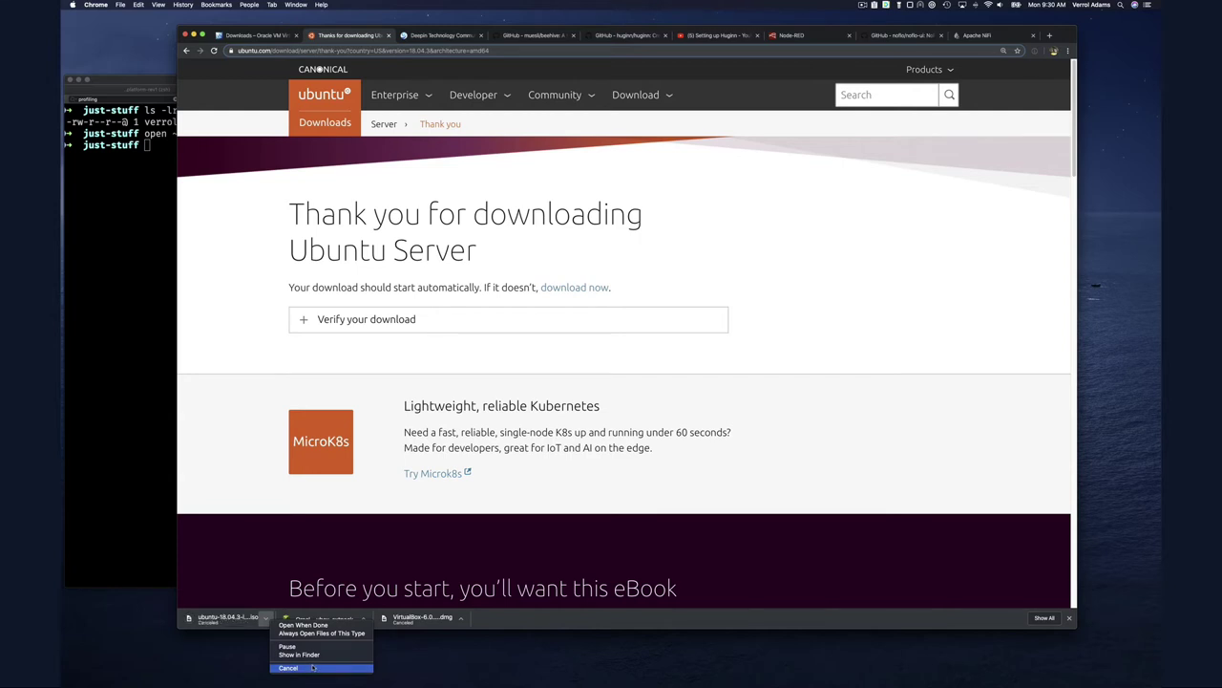
pyautogui.click(1071, 618)
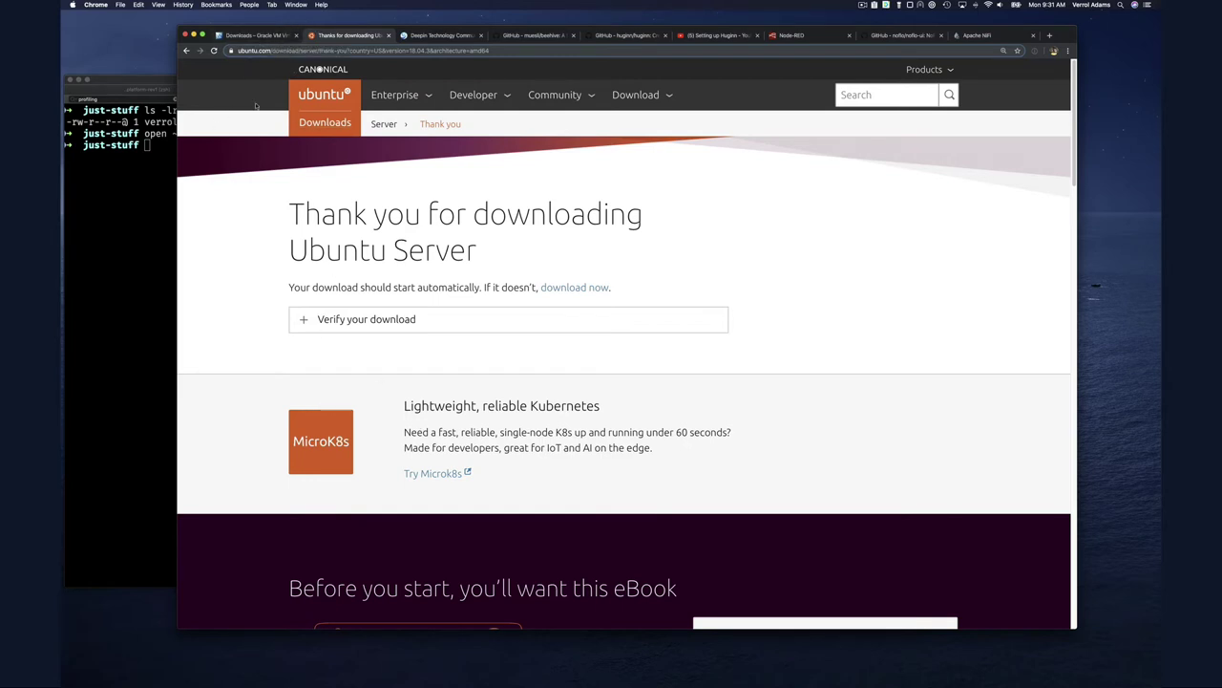
pyautogui.hotkey('ctrl', 'Up')
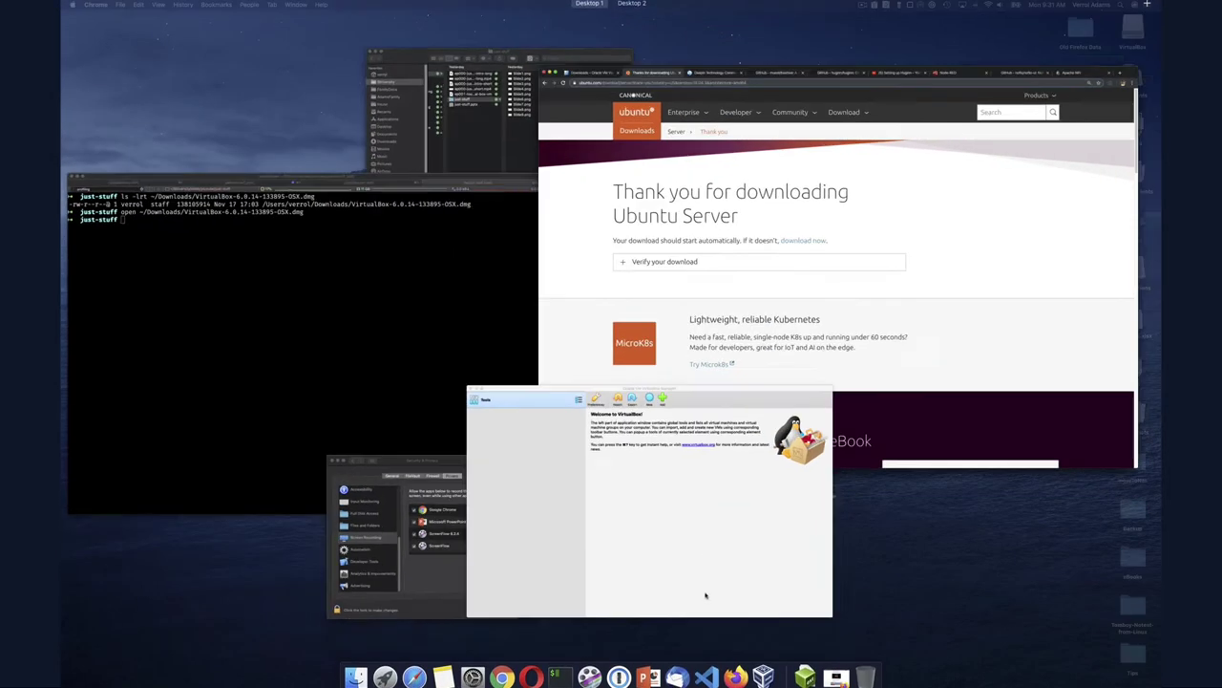
# Bring the VirtualBox Manager window in front of the Ubuntu thank-you page
pyautogui.click(706, 596)
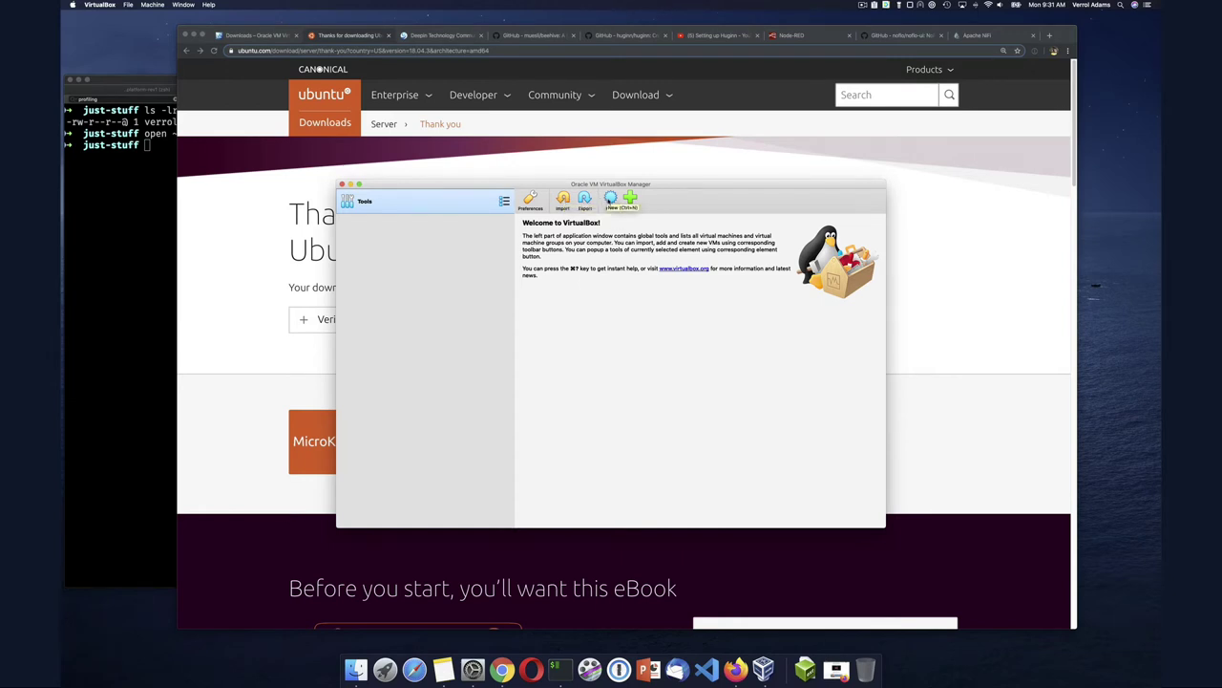
# Start a new VM named 'Ubuntu 18.04lts' with Type Linux and Version Ubuntu (64-bit)
pyautogui.click(610, 198)
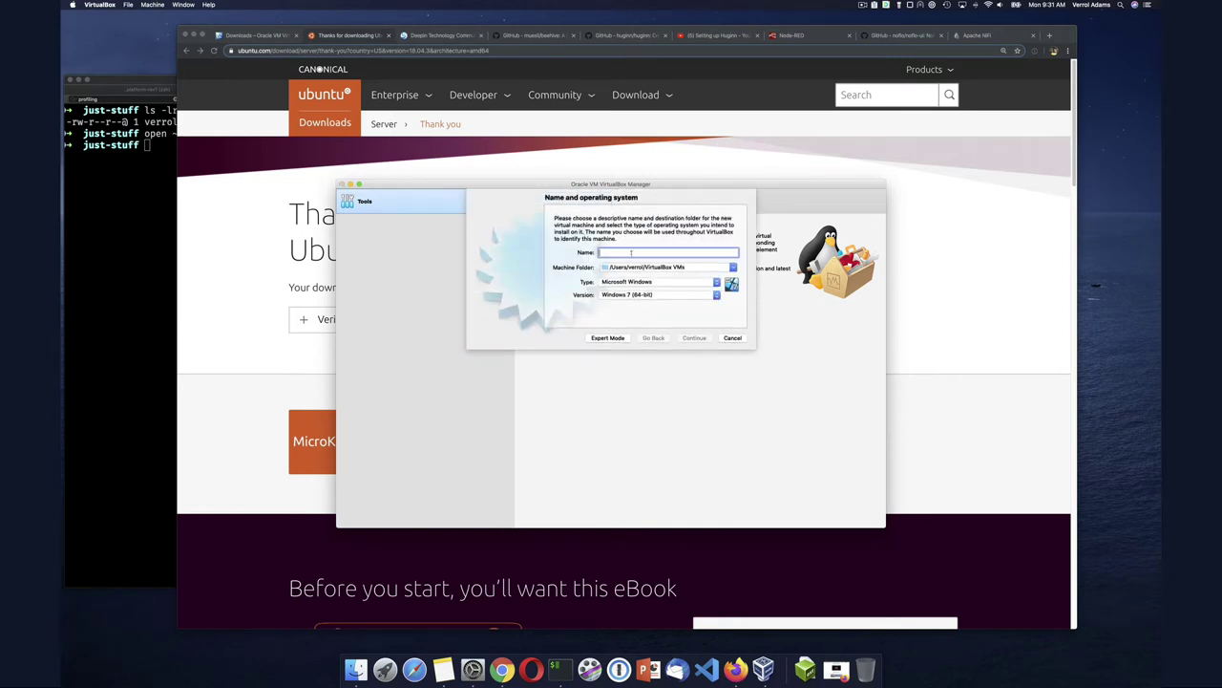
pyautogui.write('Ubuntu 18.04lts')
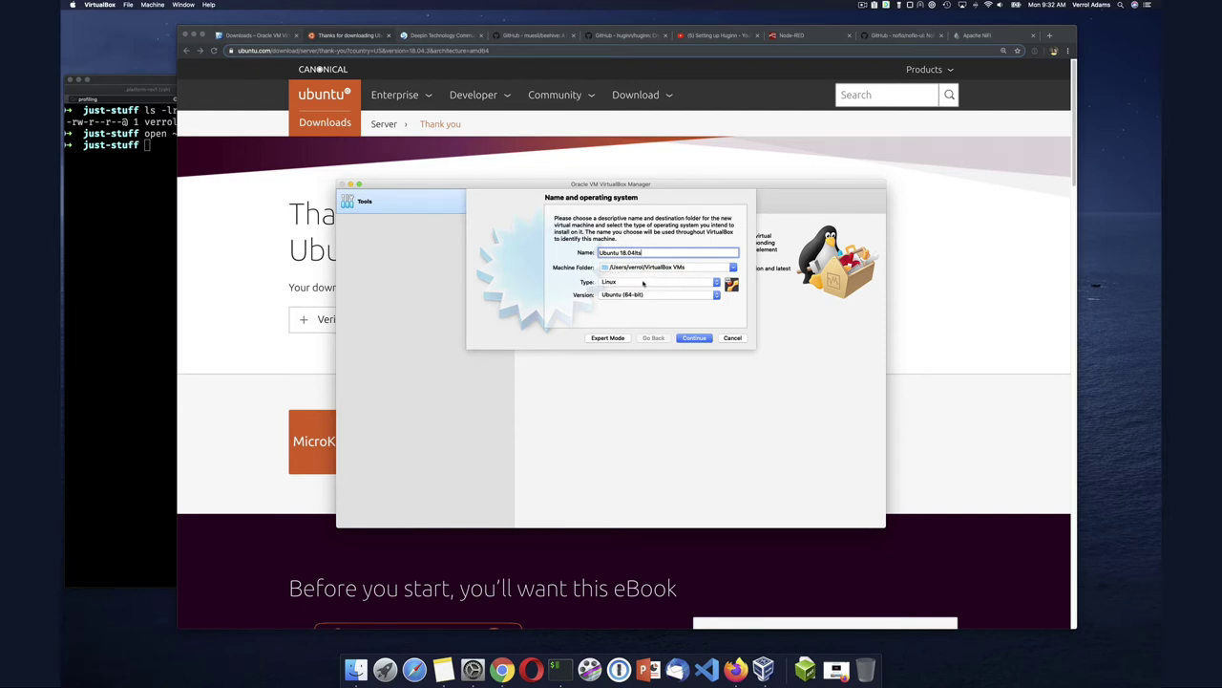
pyautogui.click(644, 284)
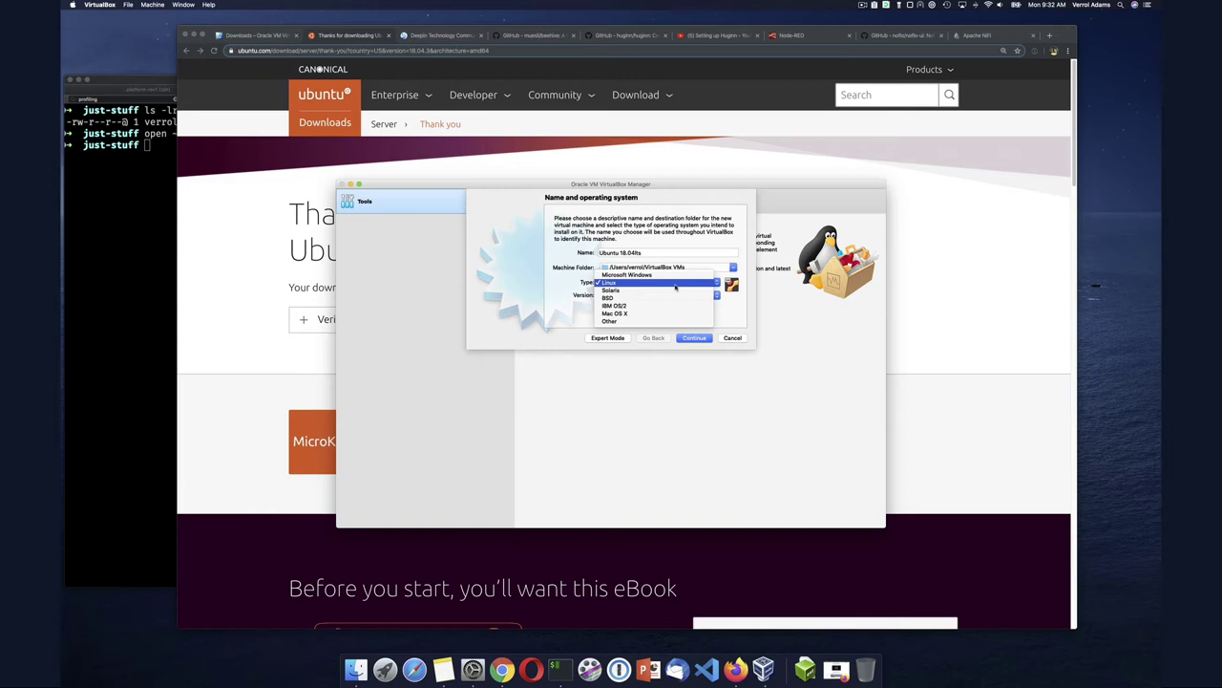
pyautogui.click(675, 285)
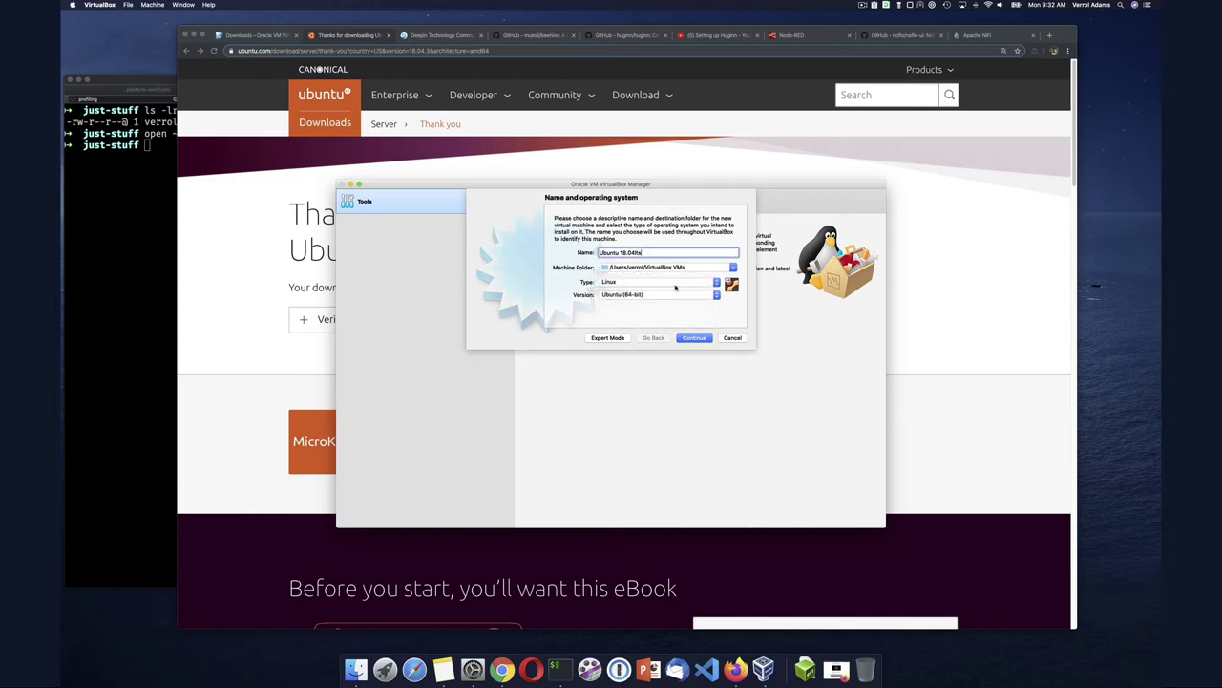
pyautogui.click(652, 295)
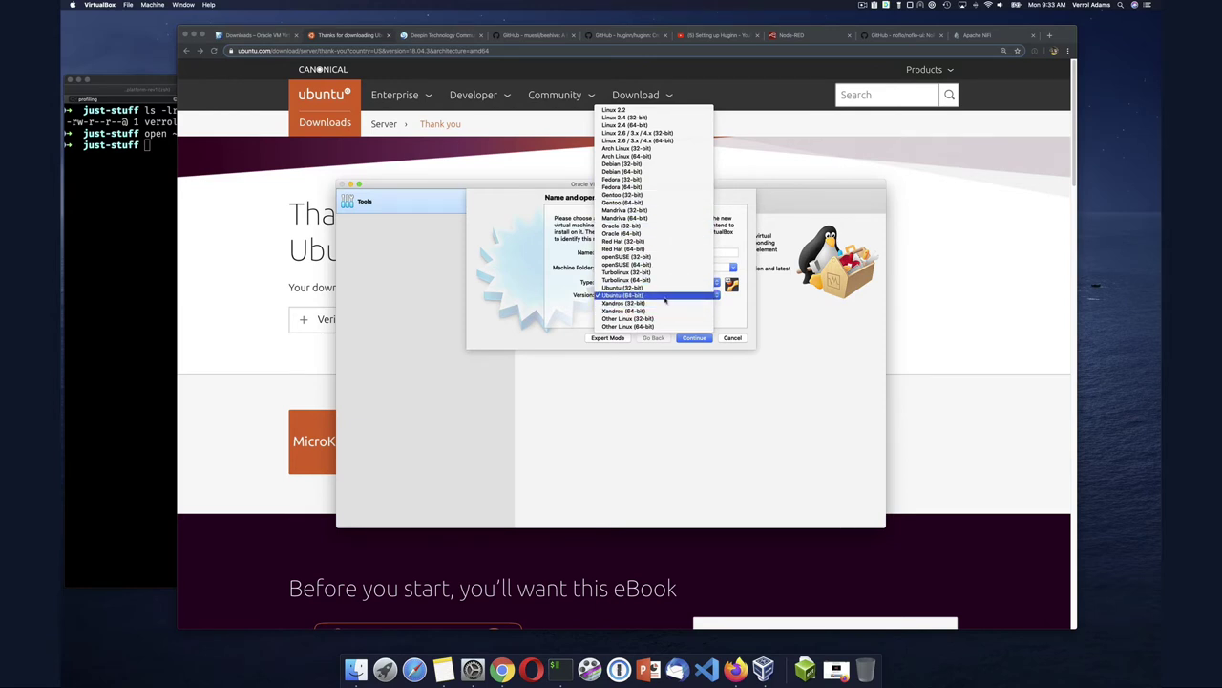
pyautogui.click(666, 297)
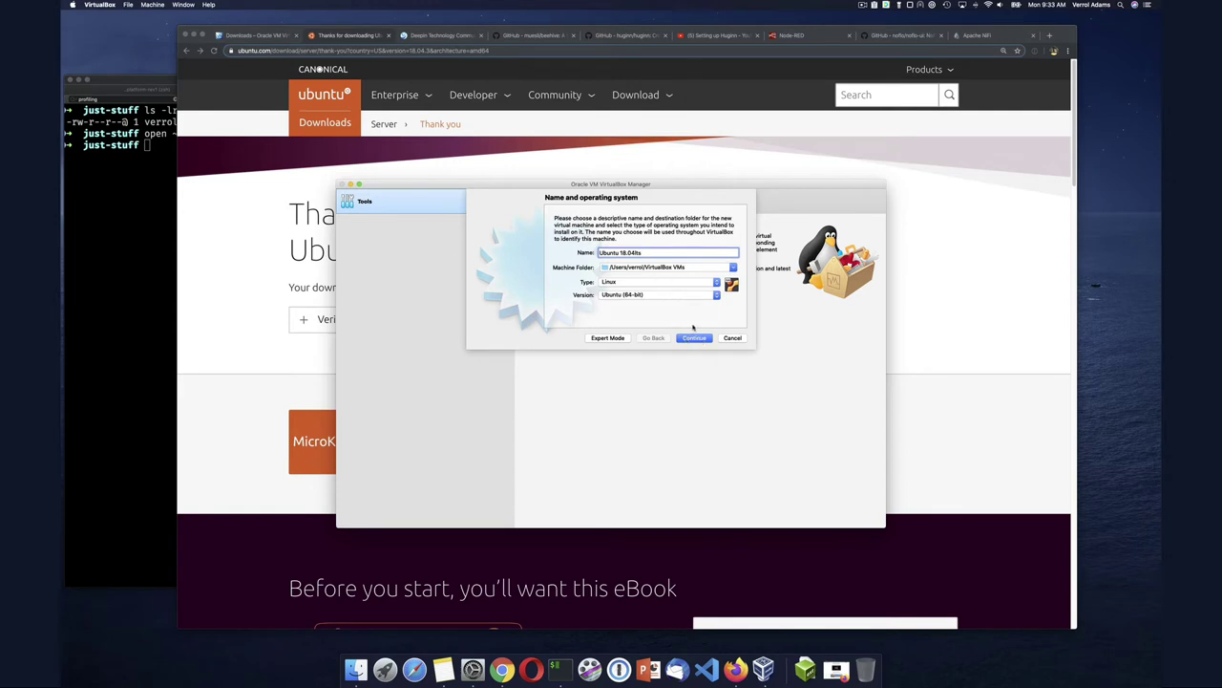
# Advance to the Memory size page, leaving RAM at the recommended 1024 MB
pyautogui.click(695, 338)
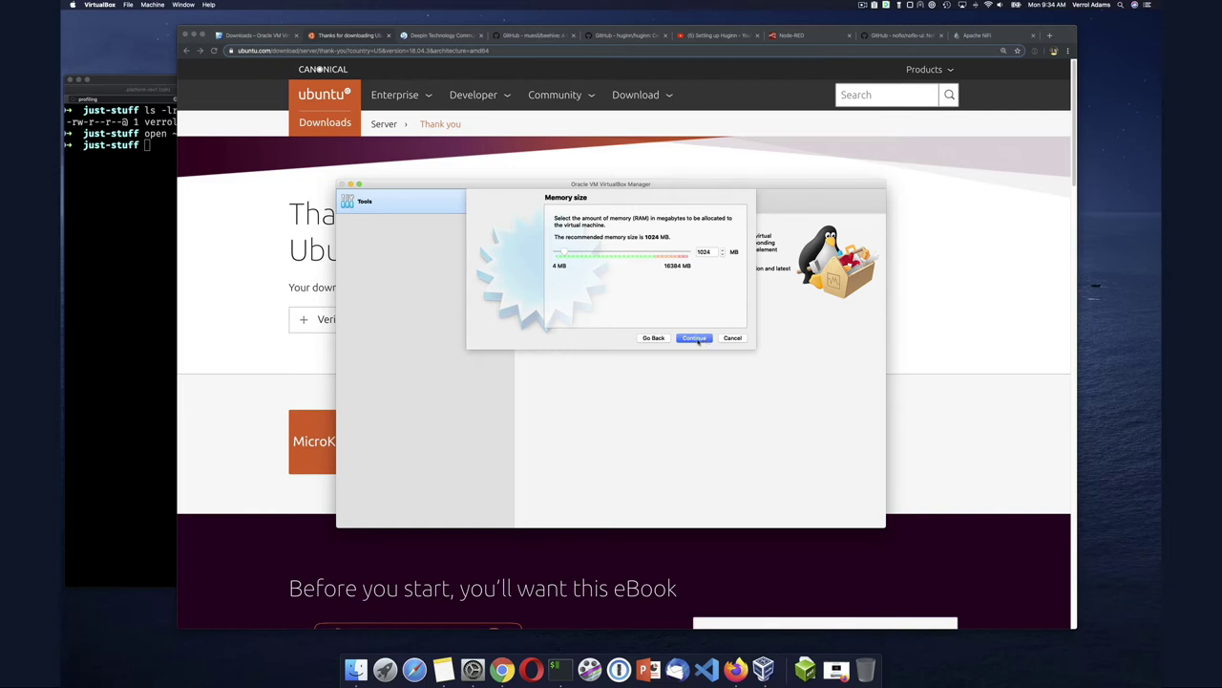
# Accept 1024 MB of memory and reach the Hard disk page with 'Create a virtual hard disk now'
pyautogui.click(696, 339)
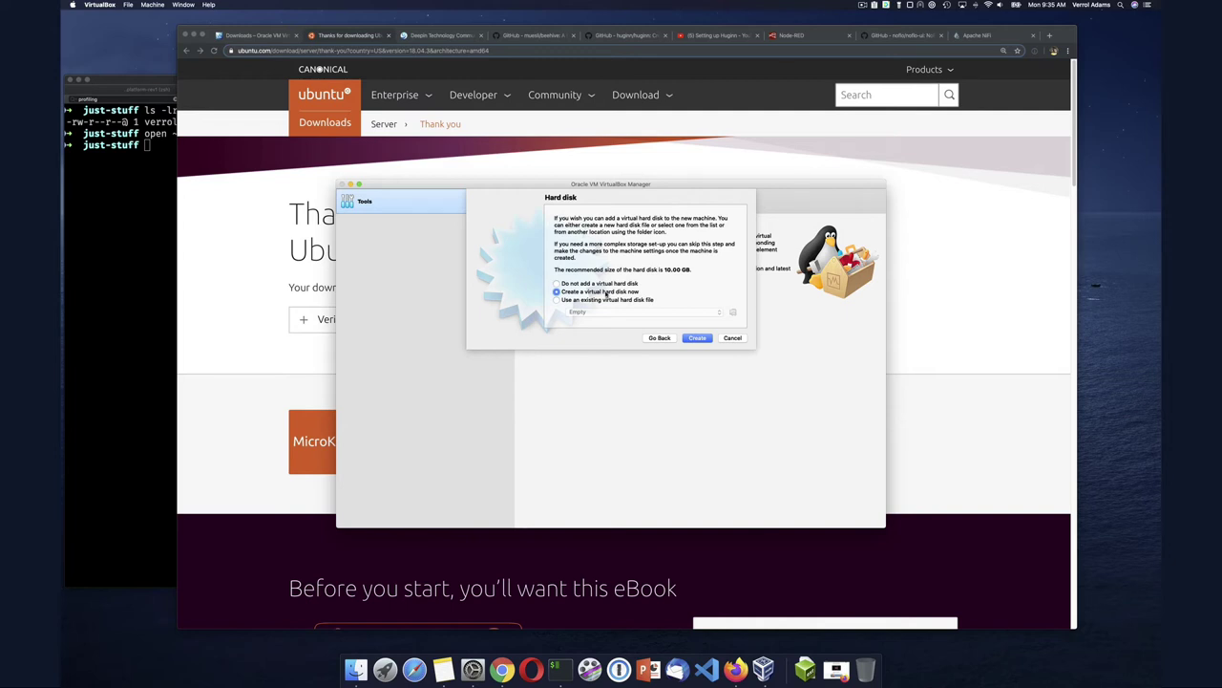
# Choose a new dynamically allocated VDI disk, reaching the 10.00 GB location and size page
pyautogui.click(700, 339)
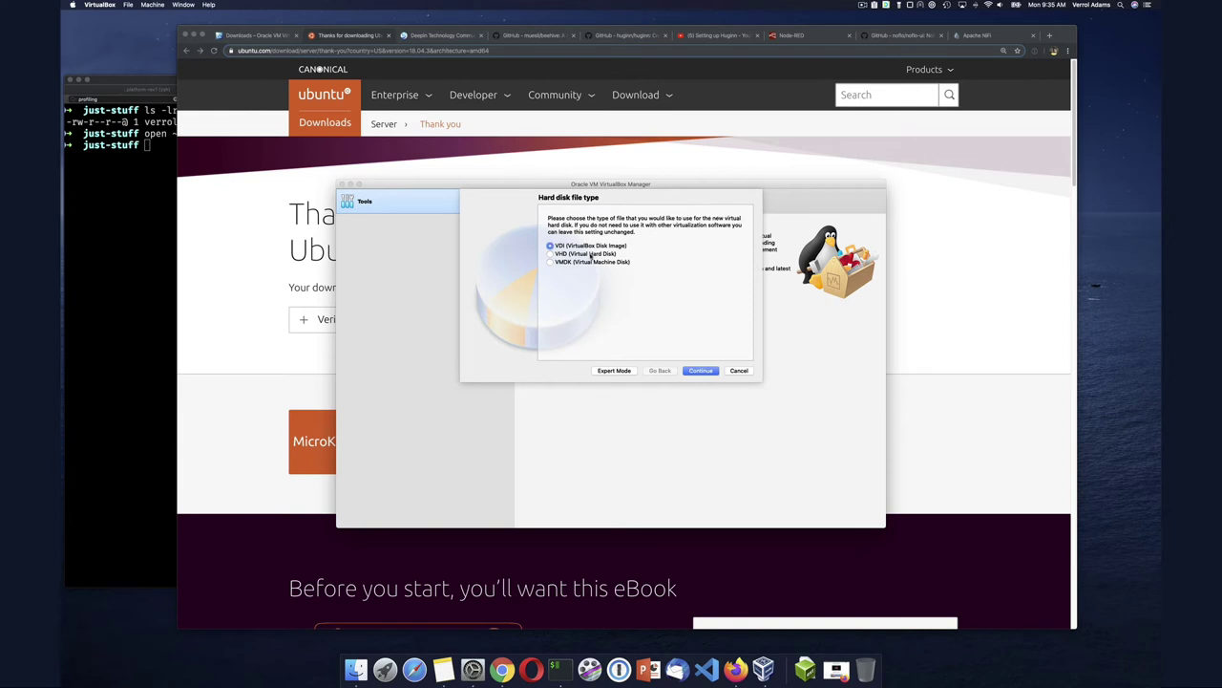
pyautogui.click(701, 371)
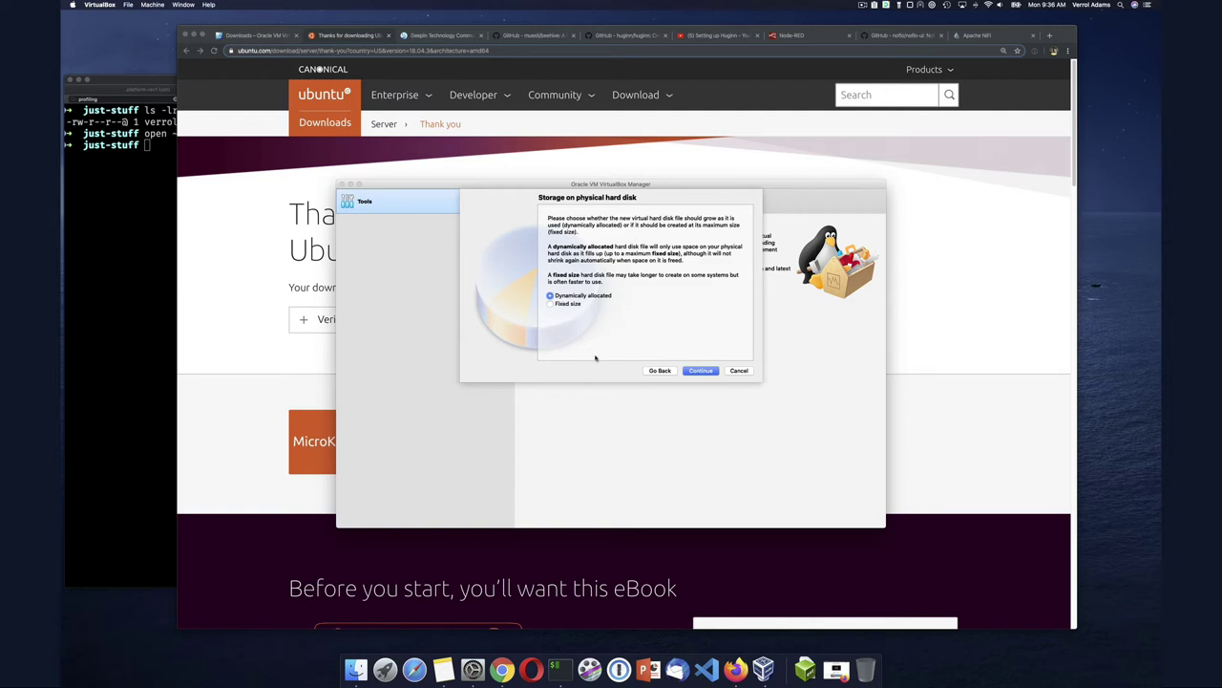
pyautogui.click(693, 370)
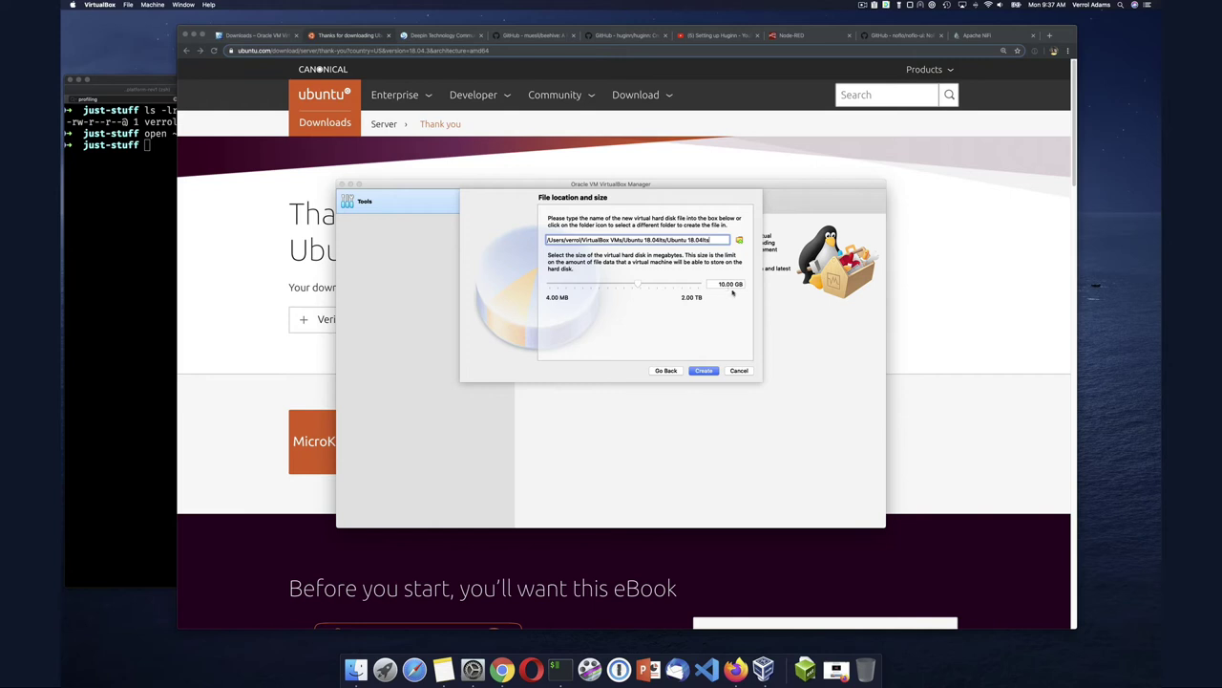
# Create the 10.00 GB Ubuntu 18.04lts.vdi disk, finishing the powered-off VM
pyautogui.click(708, 370)
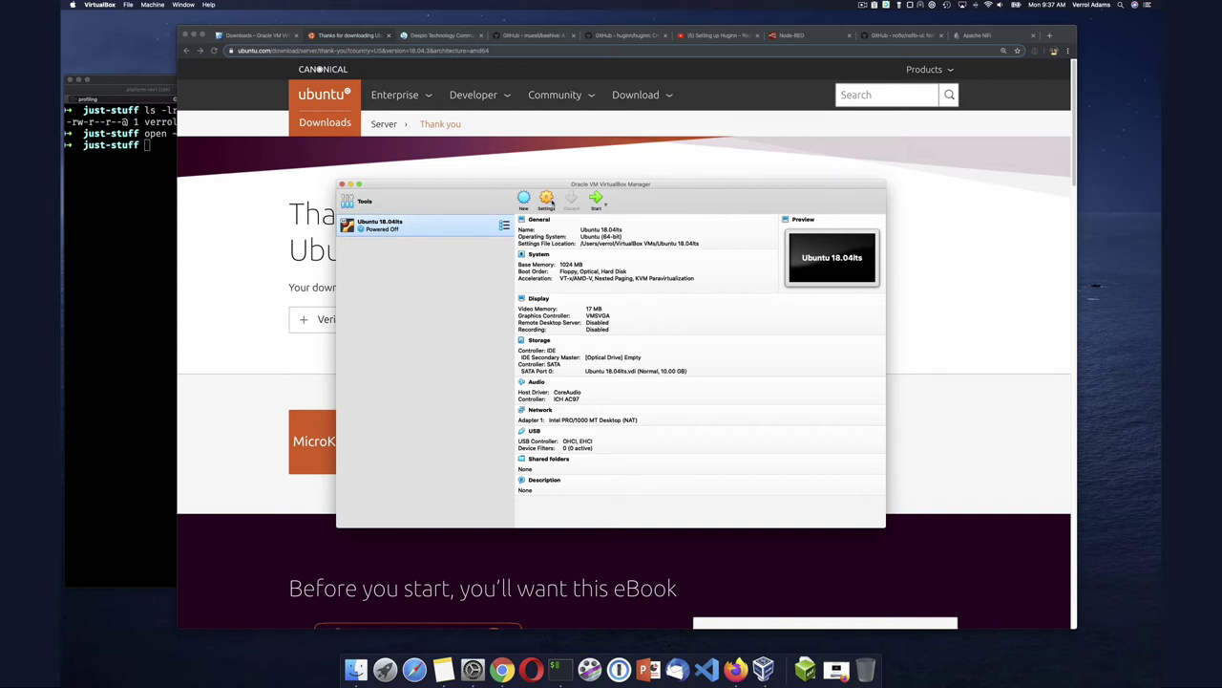
# Open the Ubuntu 18.04lts settings on General › Basic, after cancelling a first attempt
pyautogui.click(548, 198)
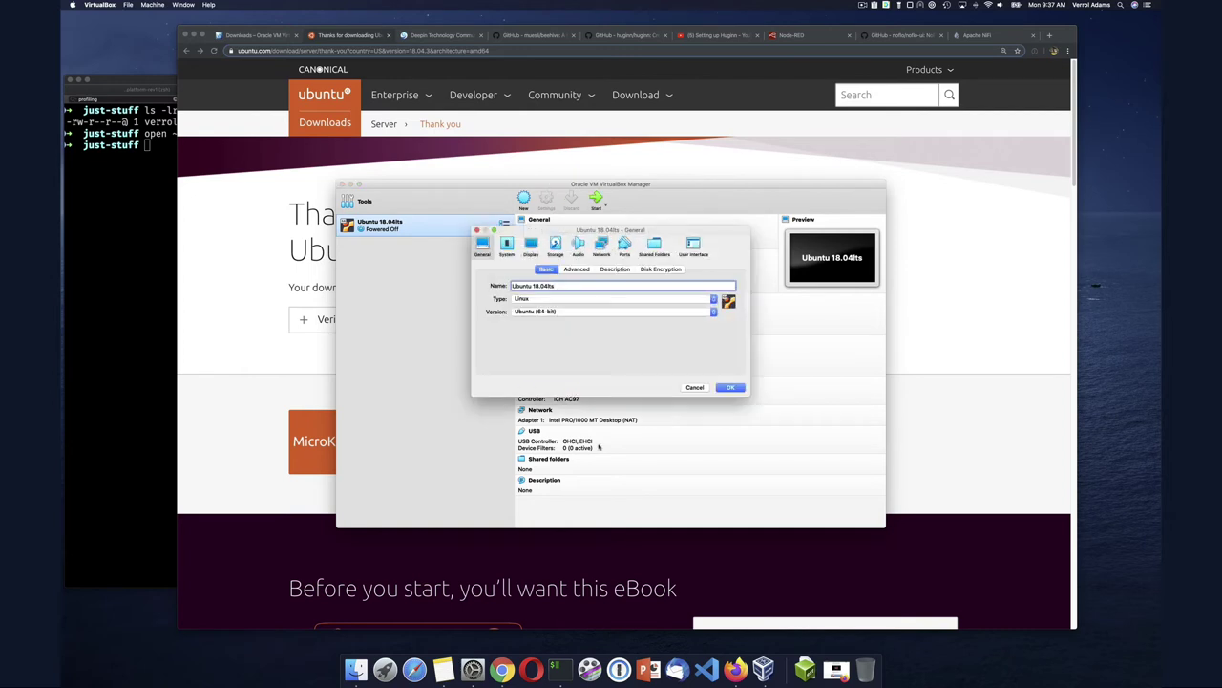
pyautogui.click(689, 387)
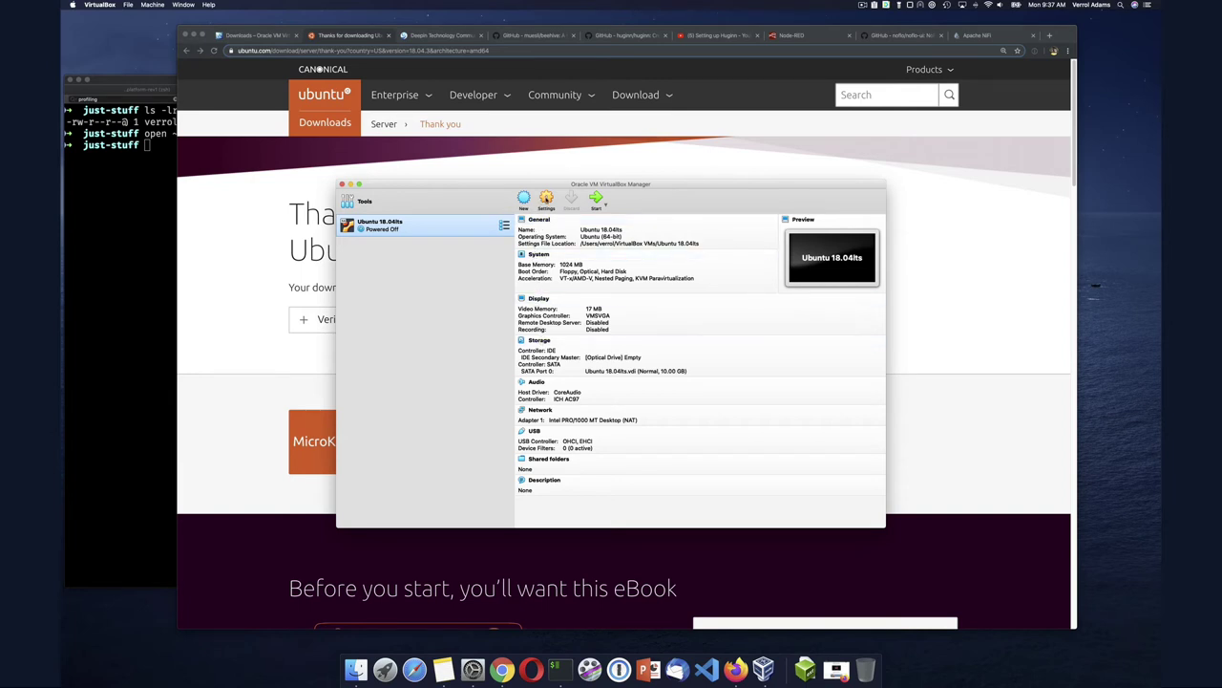
pyautogui.click(546, 199)
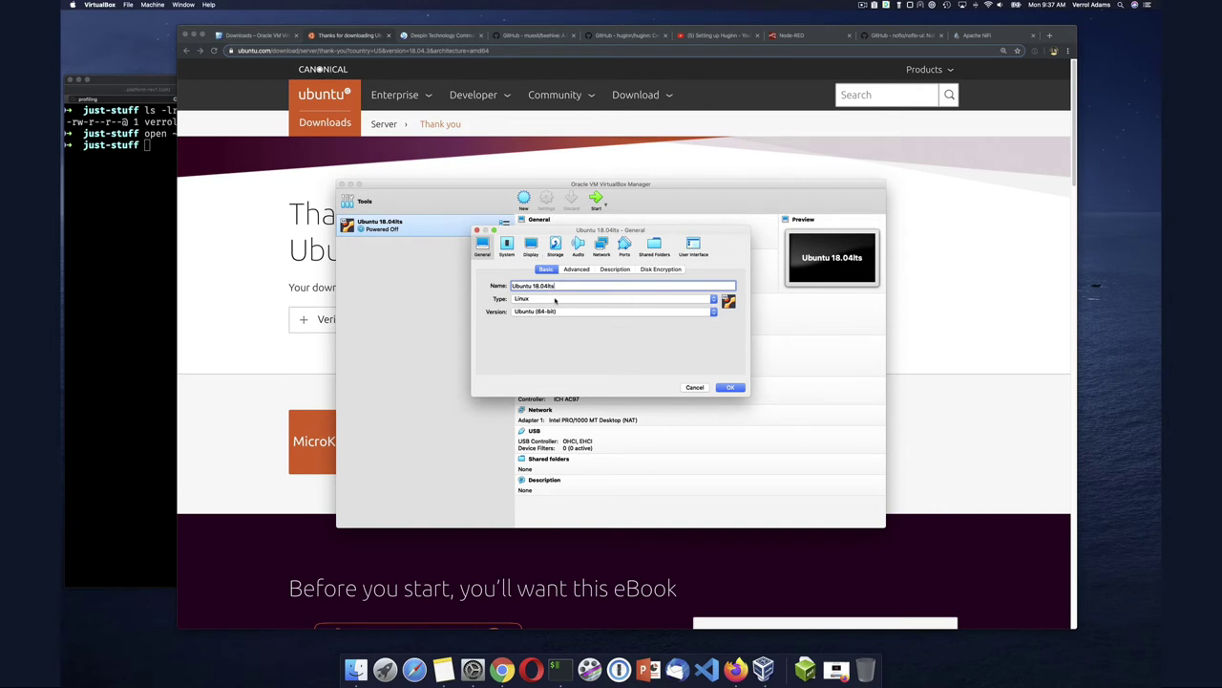
# Review General's Advanced, Description and Disk Encryption tabs, then view System's 1024 MB memory and boot order
pyautogui.click(579, 270)
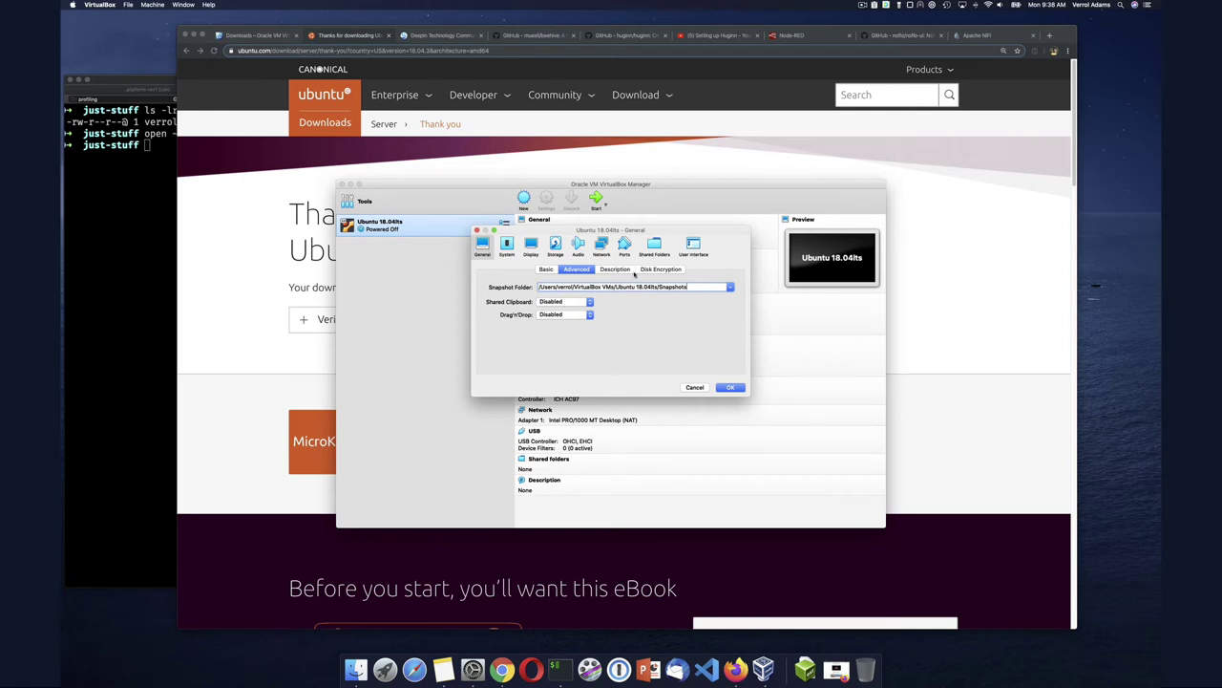
pyautogui.click(626, 272)
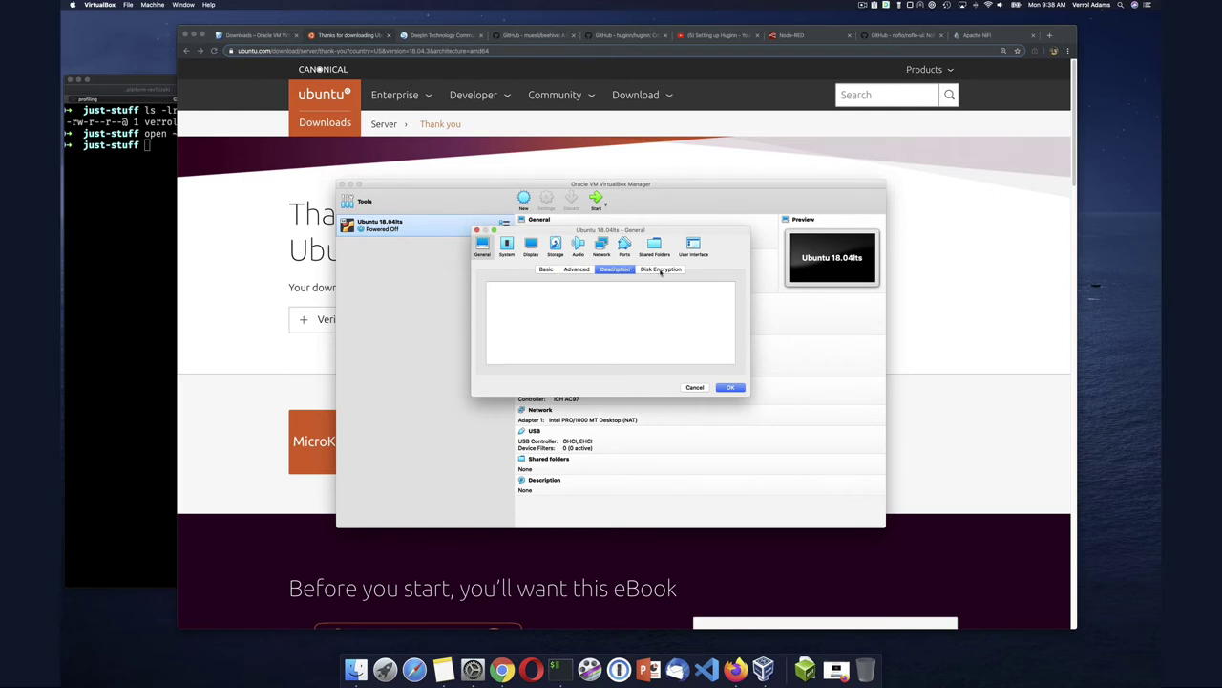
pyautogui.click(660, 270)
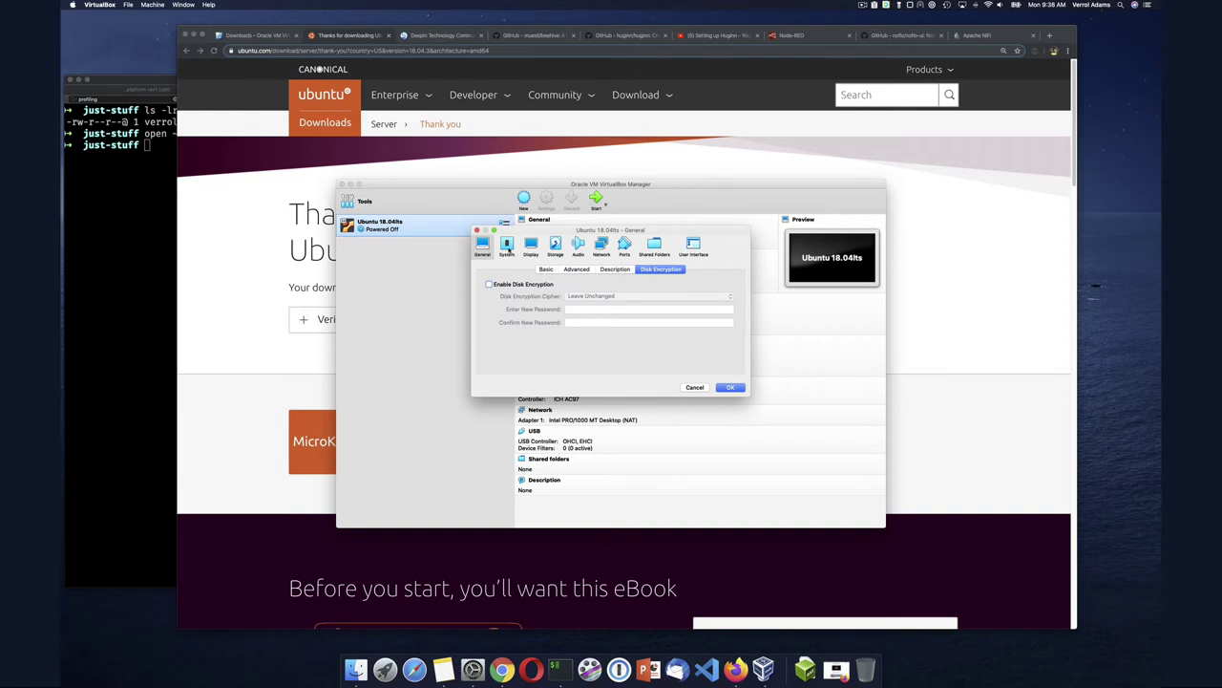
pyautogui.click(507, 250)
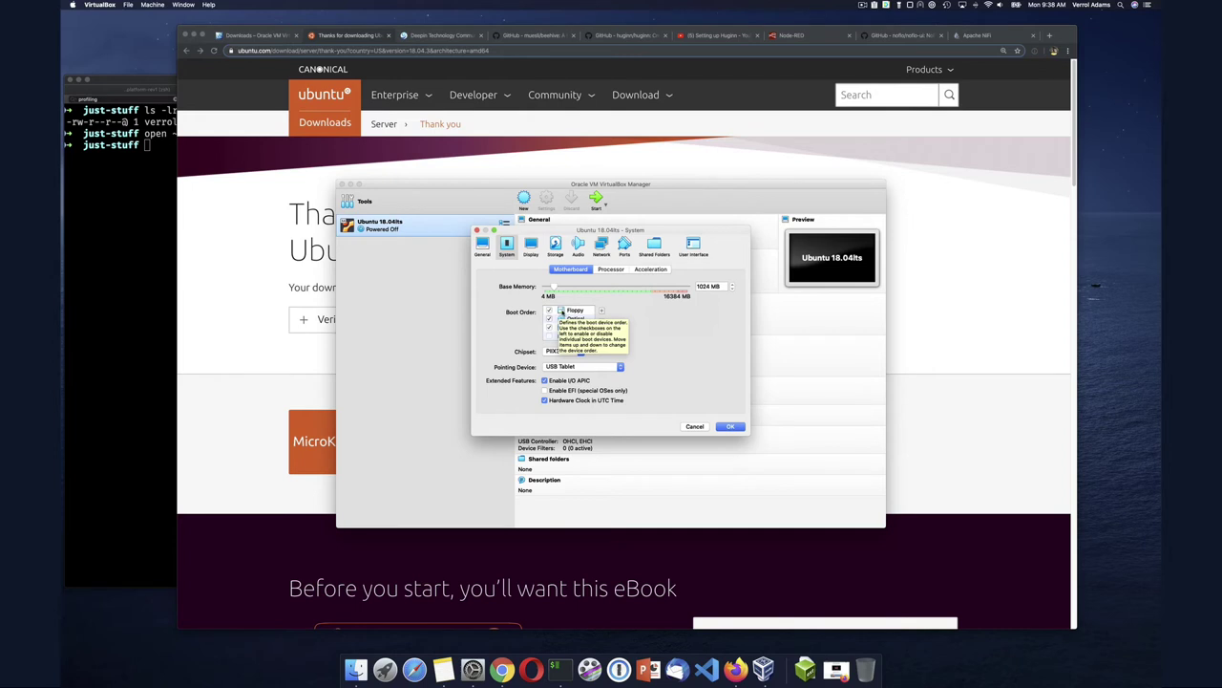
# Enable Hardware Clock in UTC Time on the Motherboard tab, then view the Processor settings
pyautogui.click(550, 312)
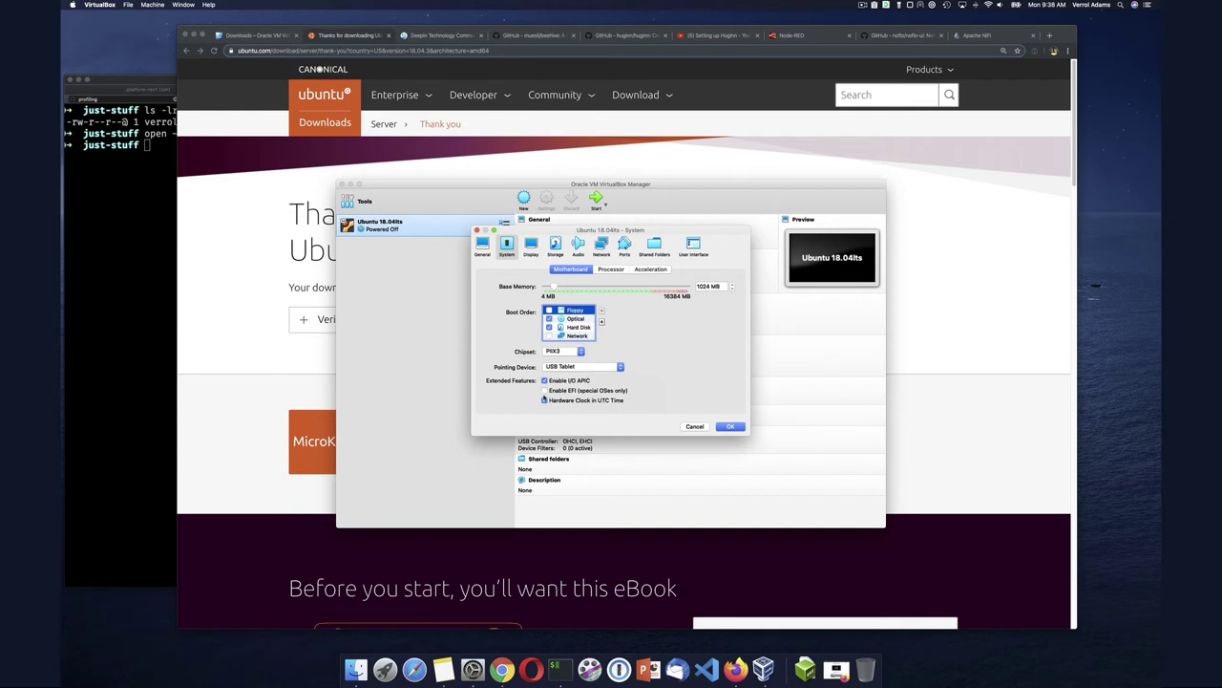
pyautogui.click(544, 399)
pyautogui.click(610, 270)
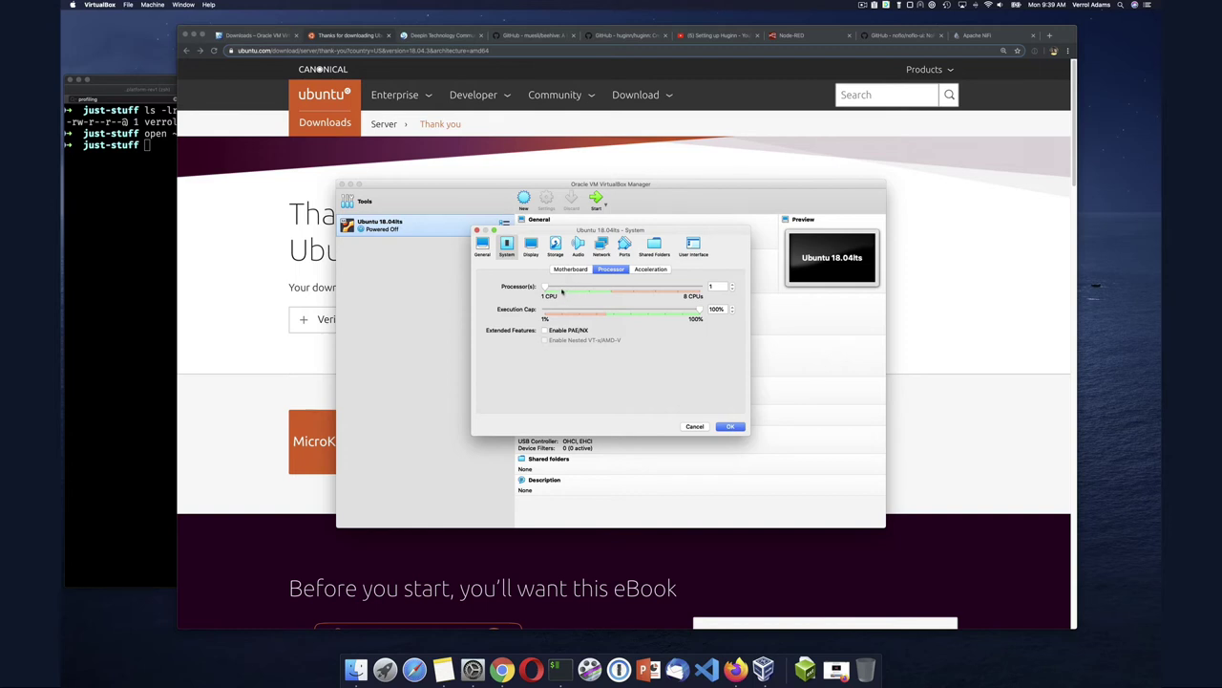
# Step through System's Motherboard, Processor and Acceleration tabs, then go to the Display screen settings
pyautogui.click(570, 270)
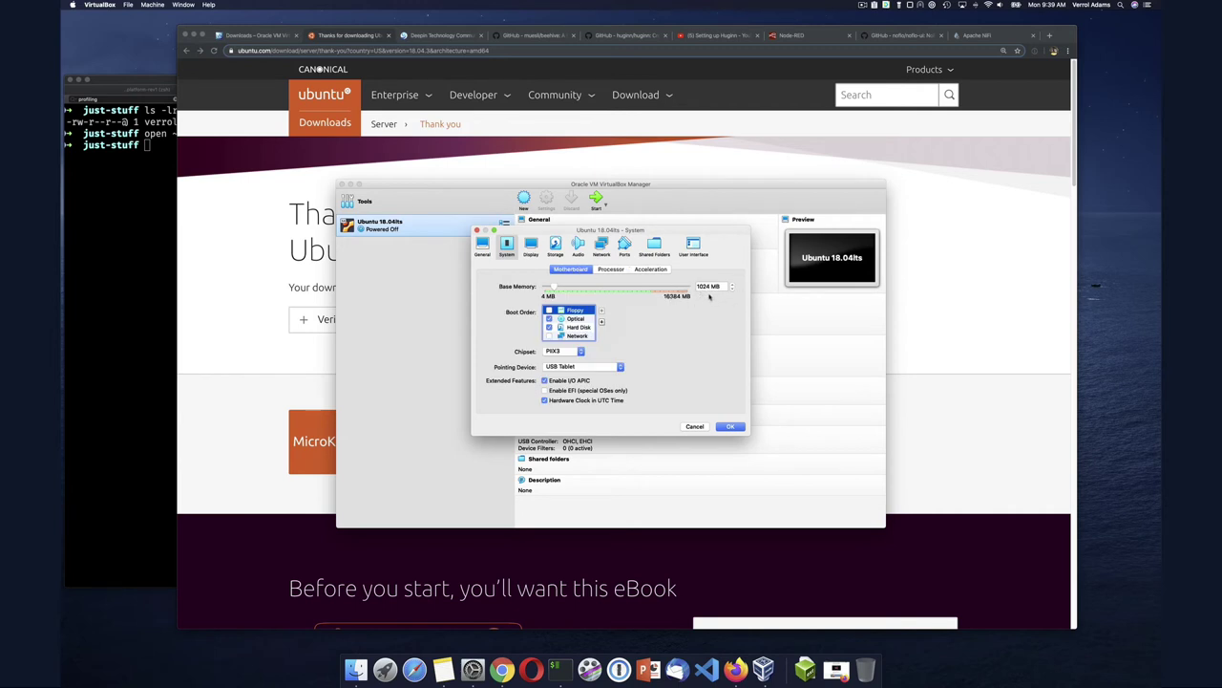
pyautogui.click(609, 270)
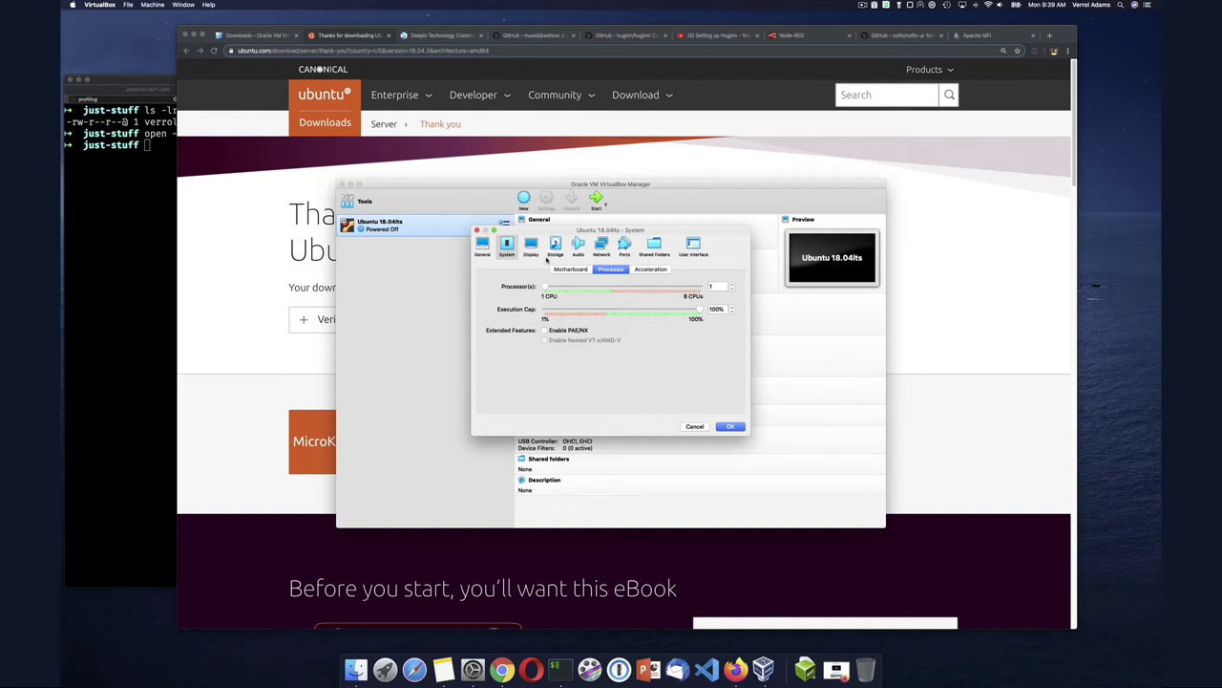
pyautogui.click(641, 269)
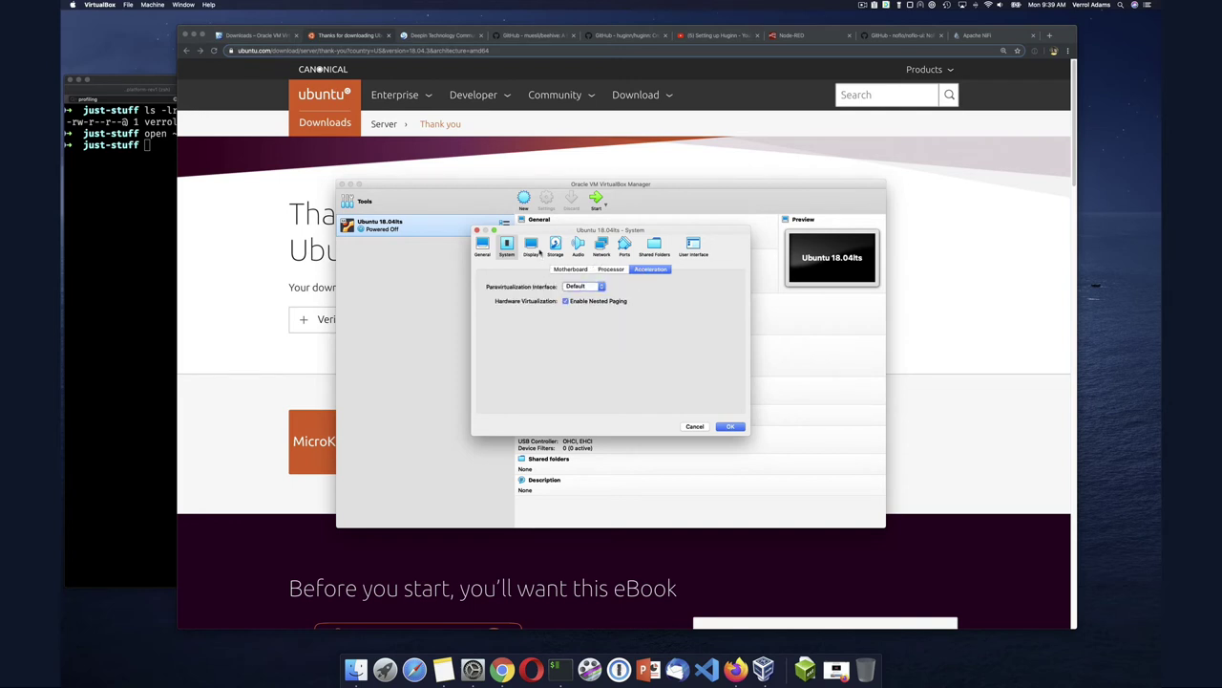
pyautogui.click(536, 250)
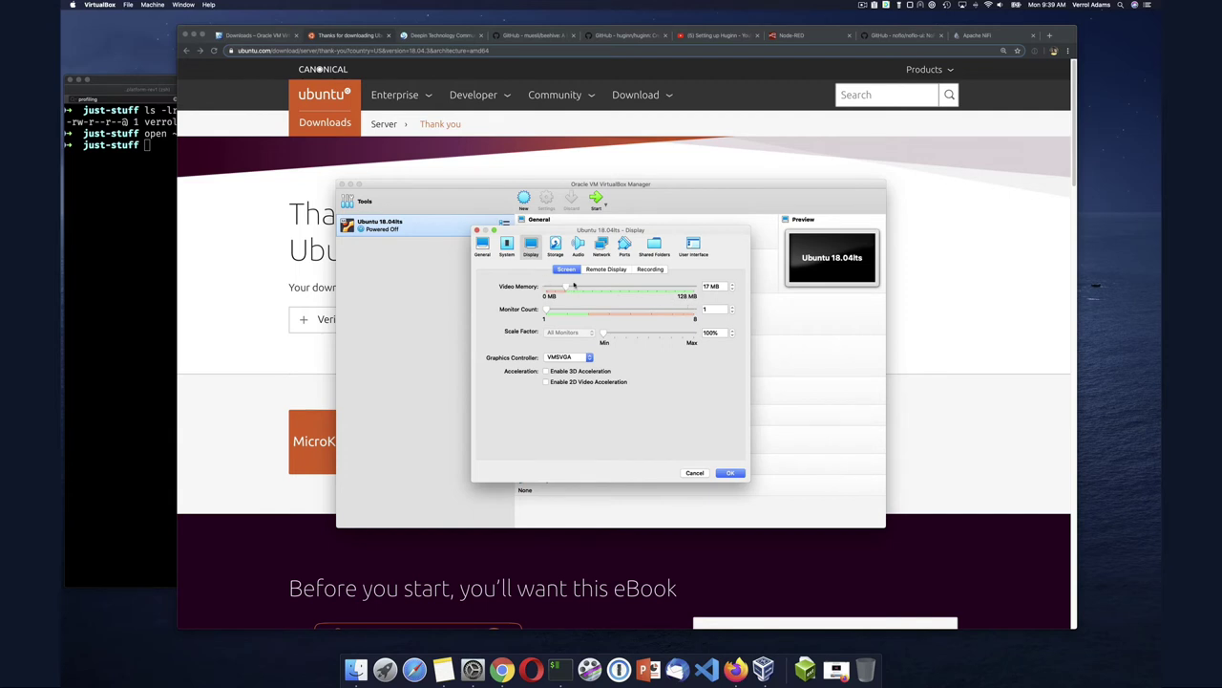
# Set video memory to 128 MB, review Remote Display and Recording, then go to Storage
pyautogui.moveTo(568, 287); pyautogui.dragTo(694, 286)
pyautogui.click(599, 270)
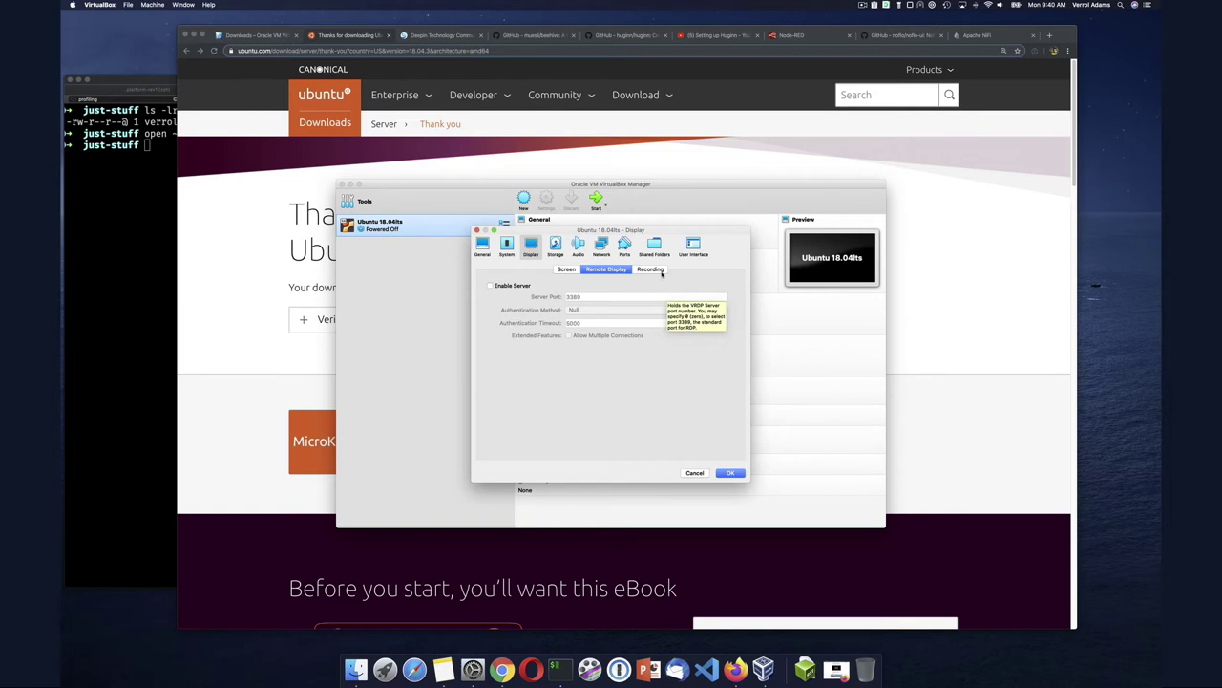
pyautogui.click(658, 270)
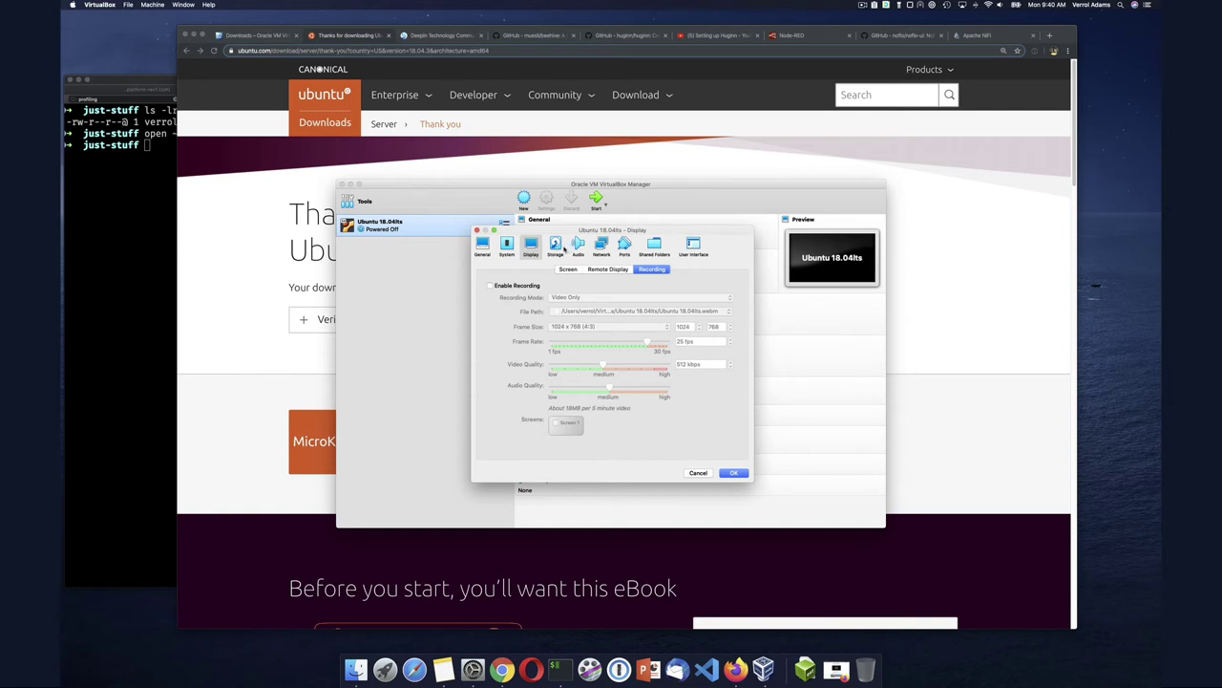
pyautogui.click(556, 247)
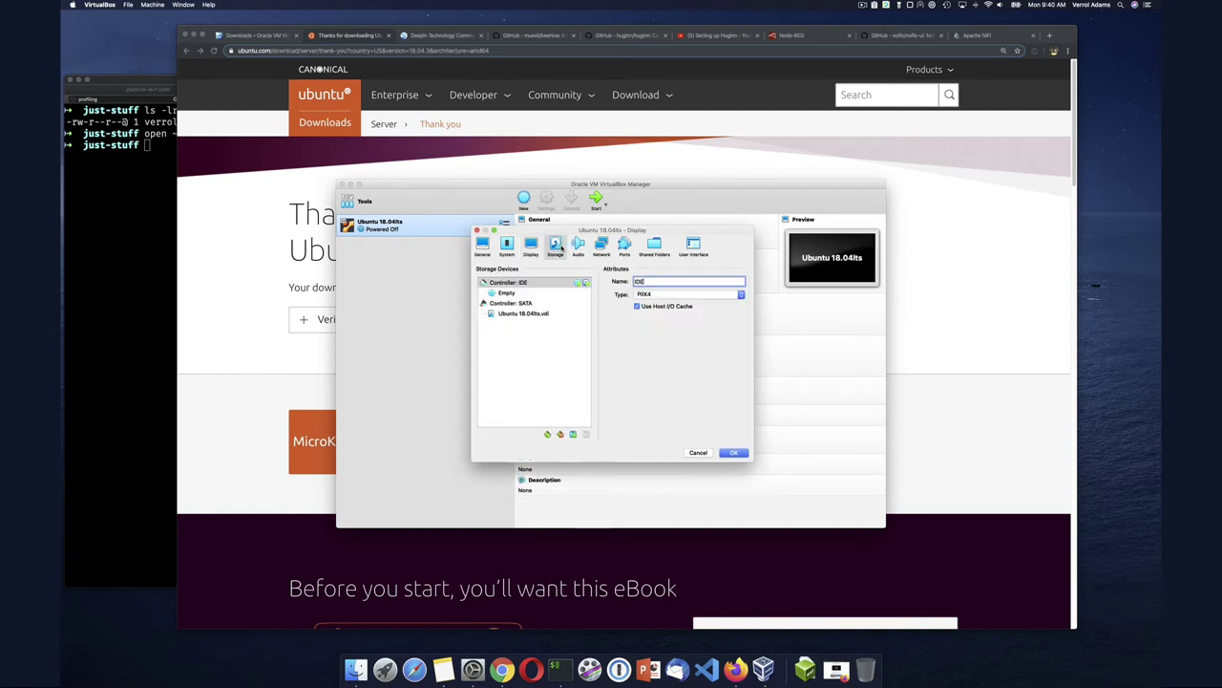
# Inspect the Ubuntu 18.04lts.vdi disk path, then select the empty optical drive, keeping IDE Secondary Master
pyautogui.click(544, 315)
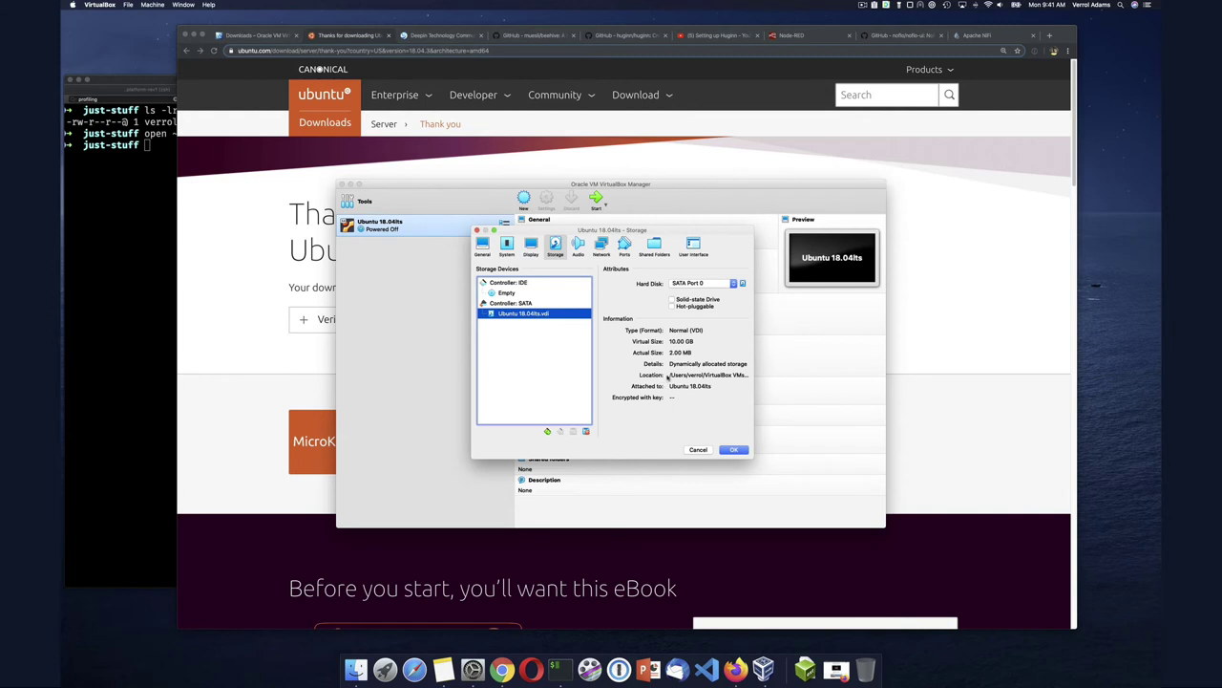
pyautogui.tripleClick(711, 375)
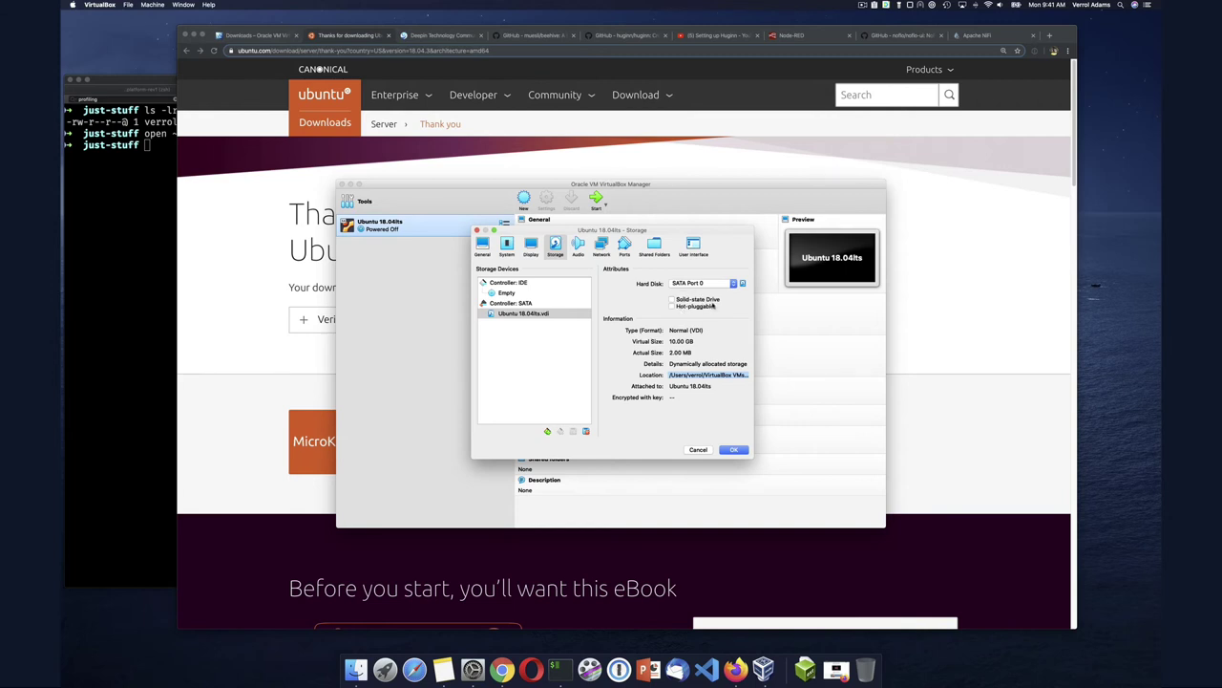
pyautogui.click(517, 294)
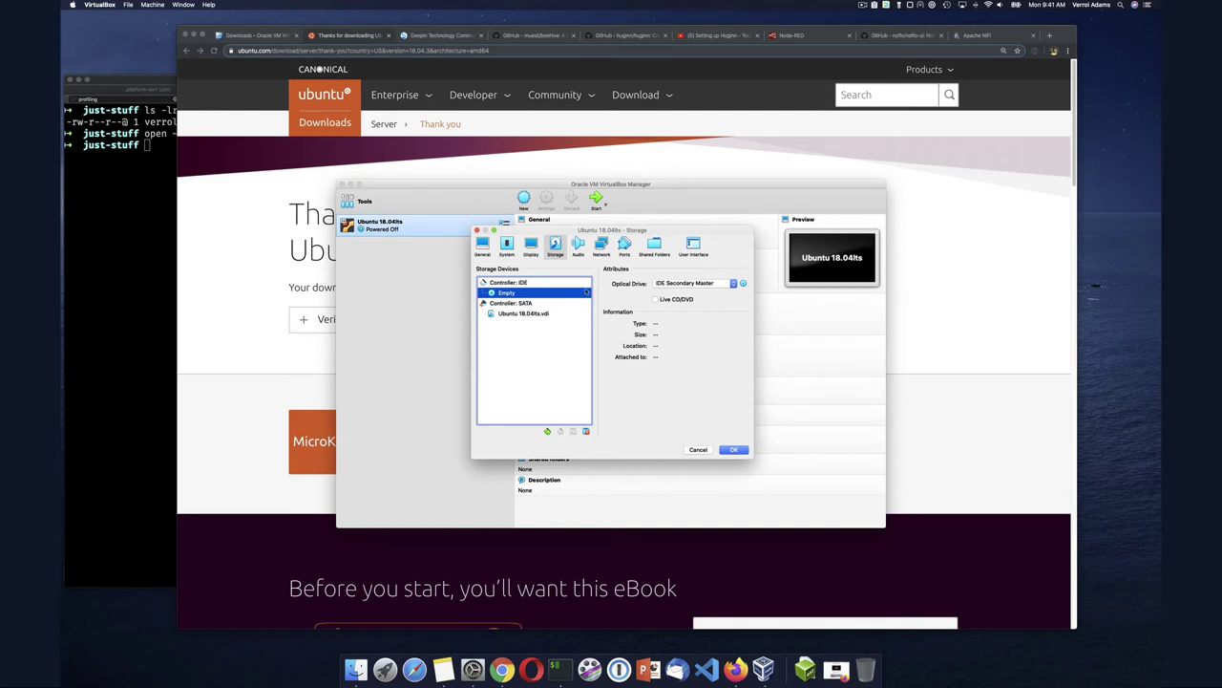
pyautogui.click(733, 285)
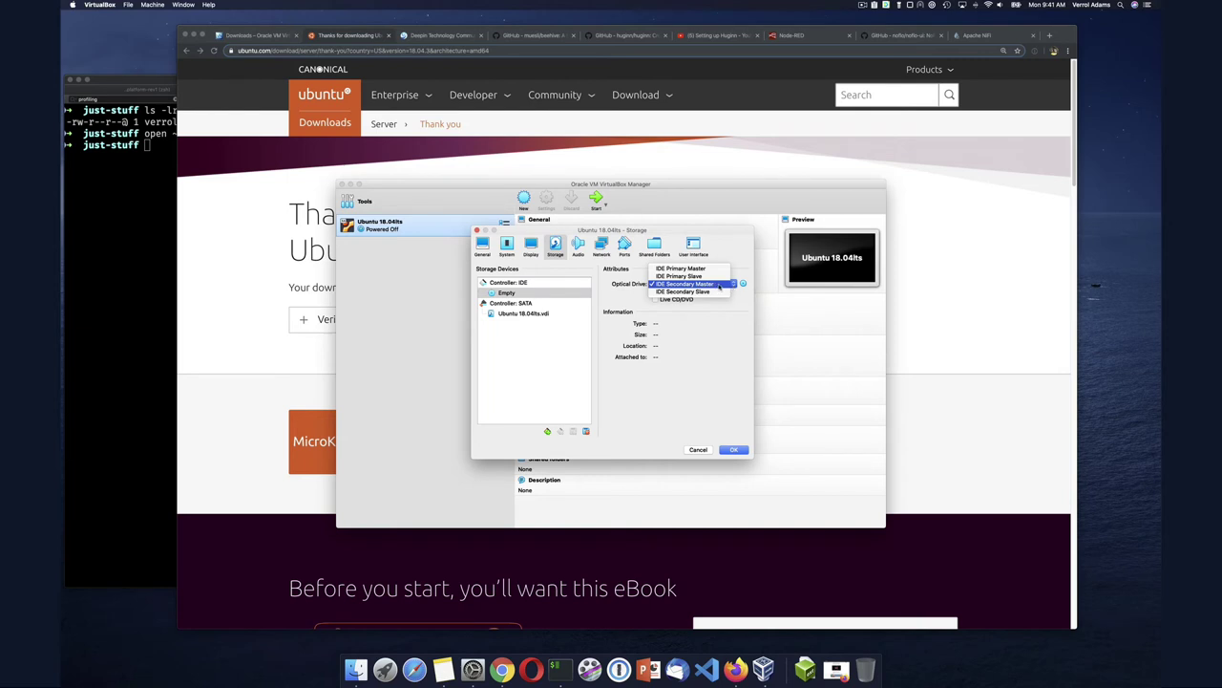
pyautogui.click(734, 284)
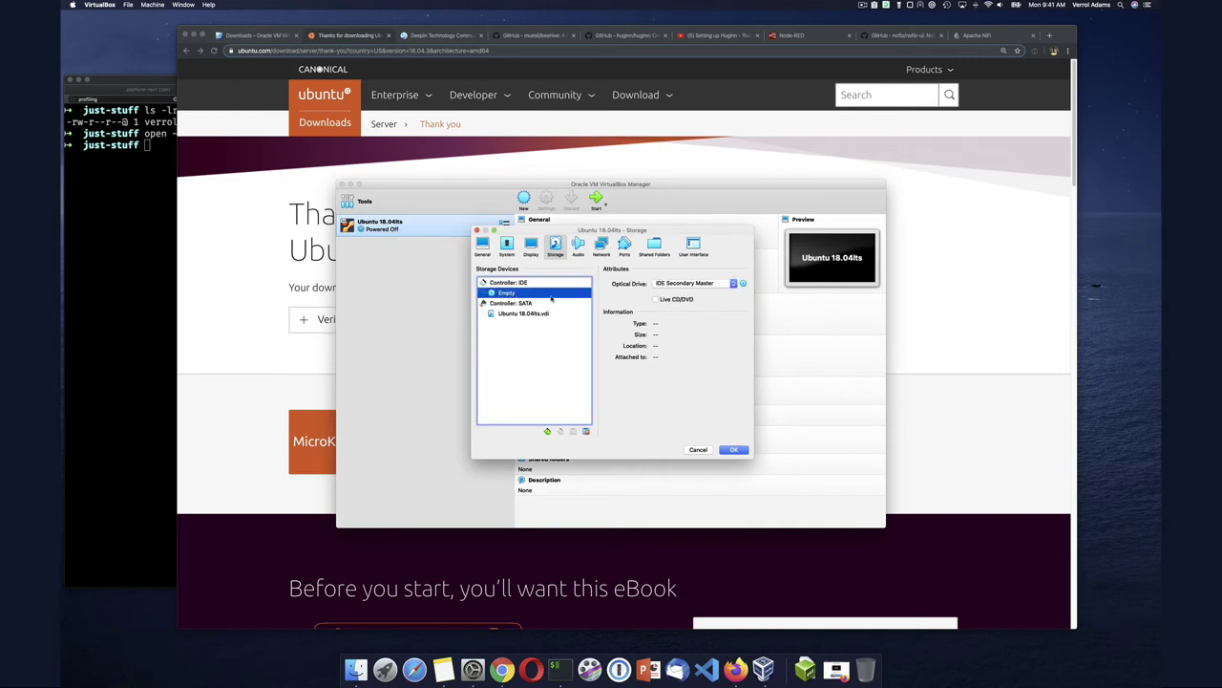
pyautogui.click(743, 283)
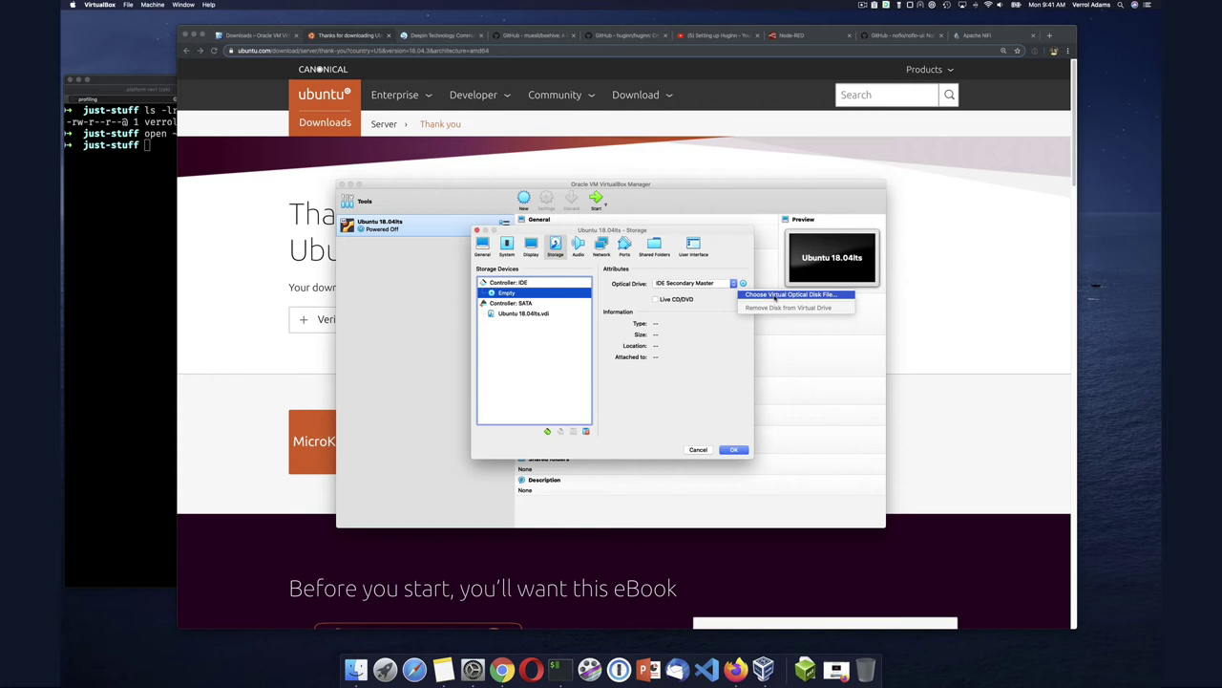
# Load ubuntu-18.04.3-live-server-amd64.iso from Downloads into the optical drive, then view Audio settings
pyautogui.click(775, 295)
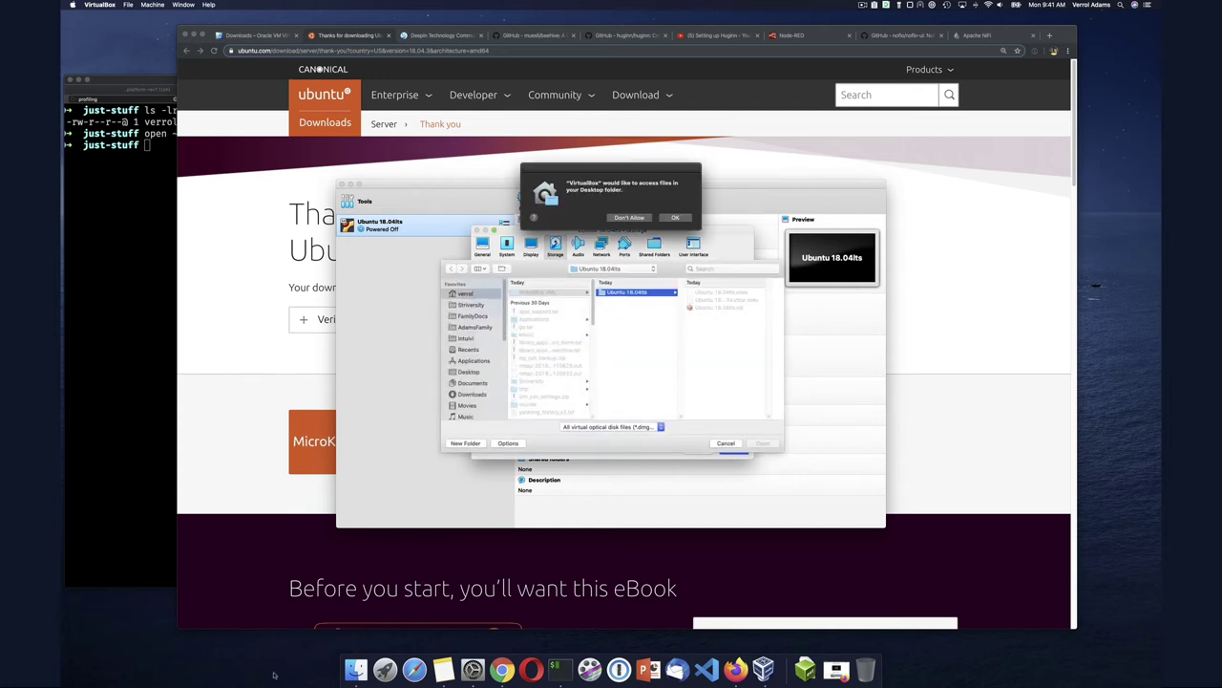
pyautogui.click(674, 217)
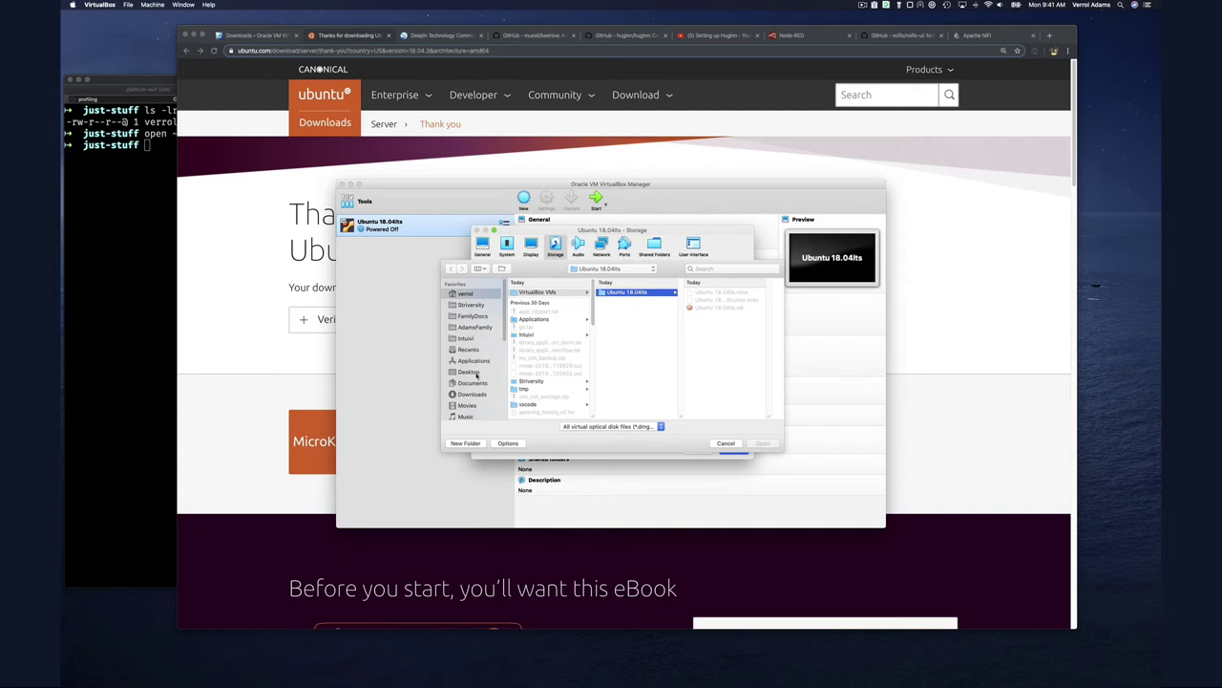
pyautogui.click(473, 394)
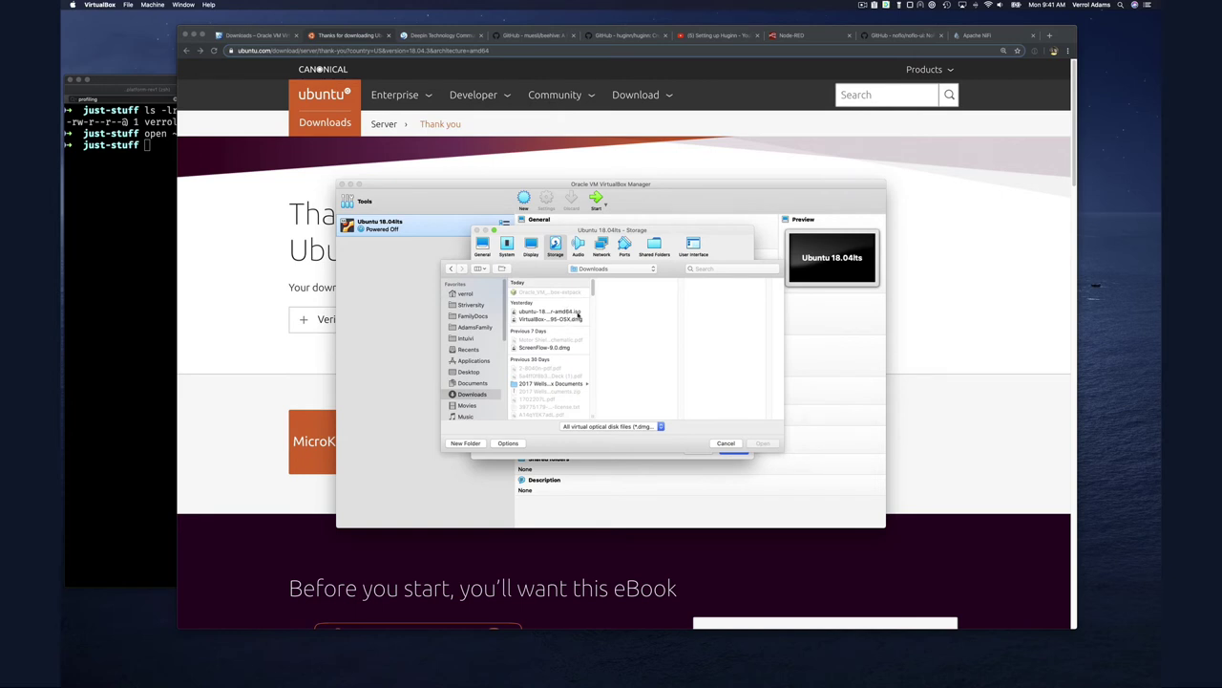
pyautogui.click(575, 315)
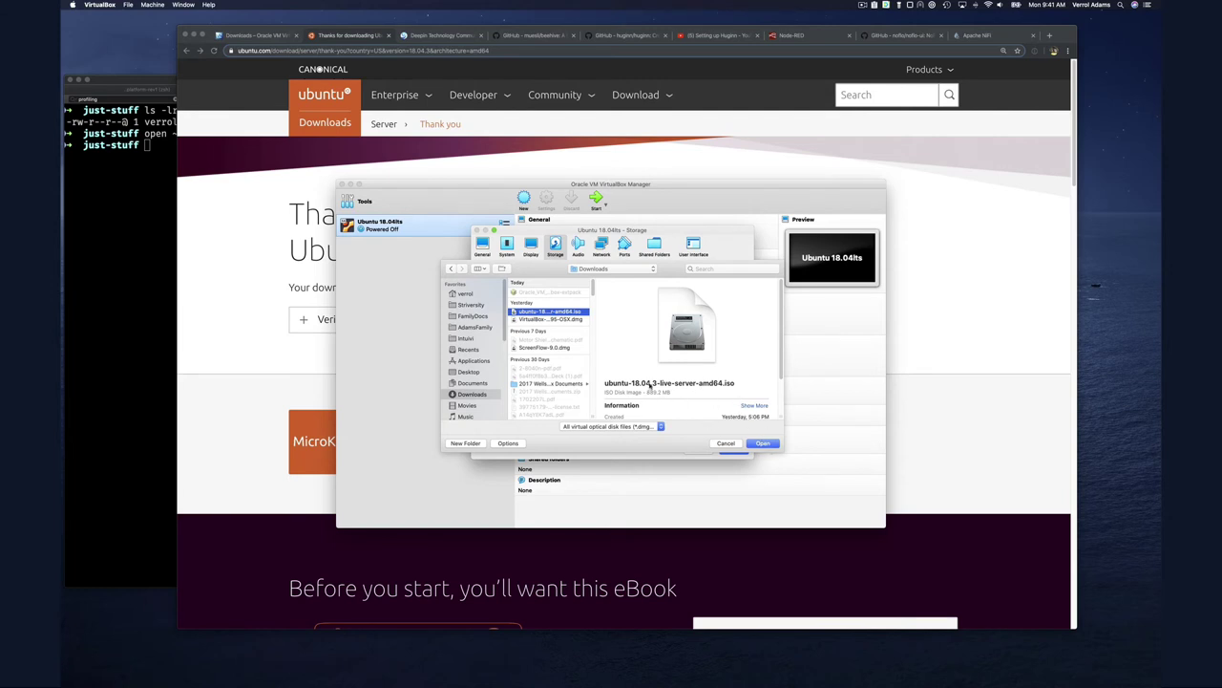
pyautogui.click(765, 443)
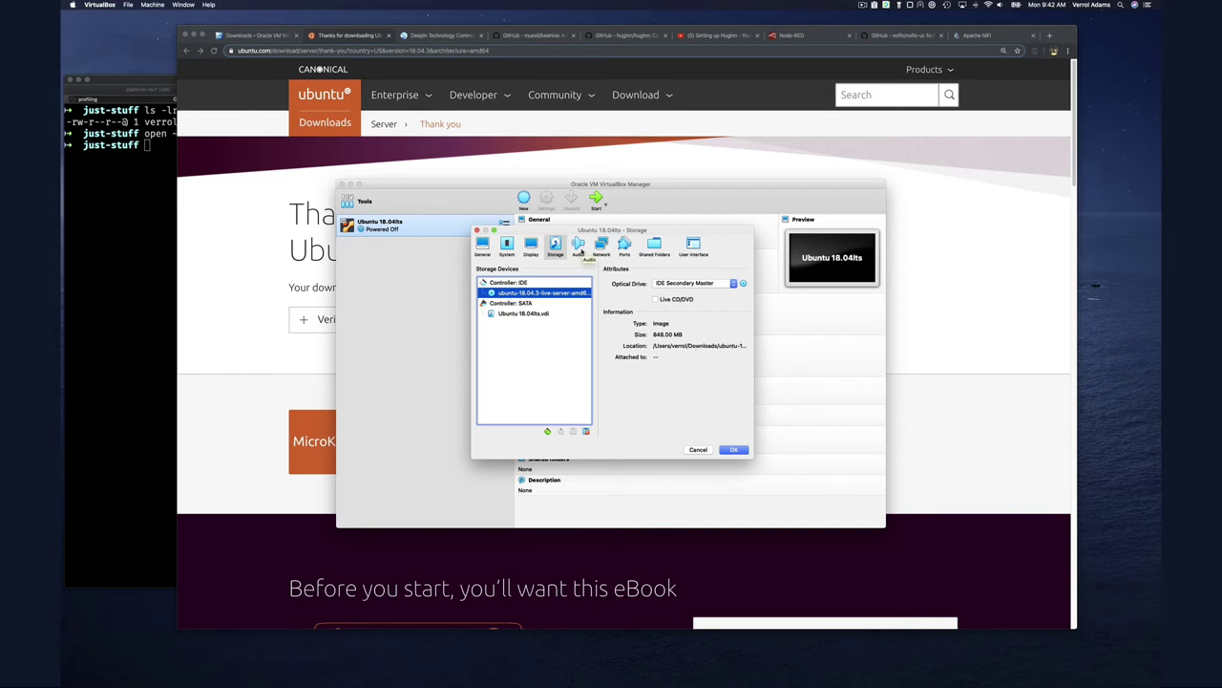
pyautogui.click(579, 248)
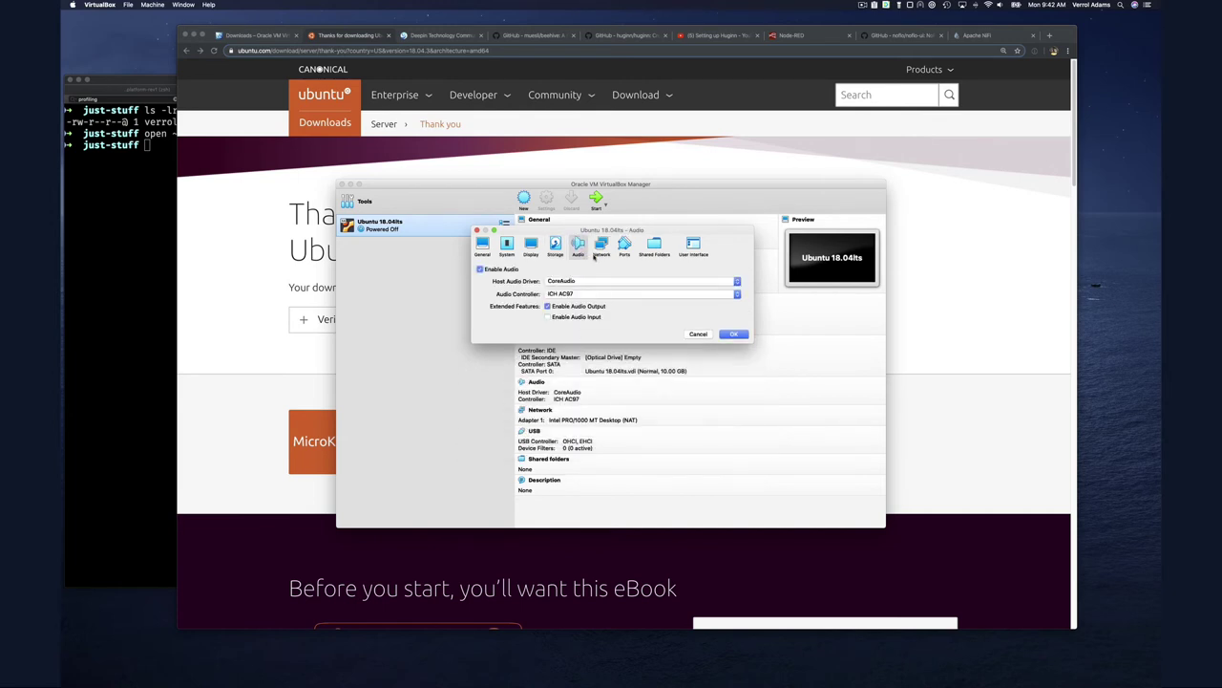
# Switch to the Network page showing Adapter 1 enabled and attached to NAT
pyautogui.click(598, 247)
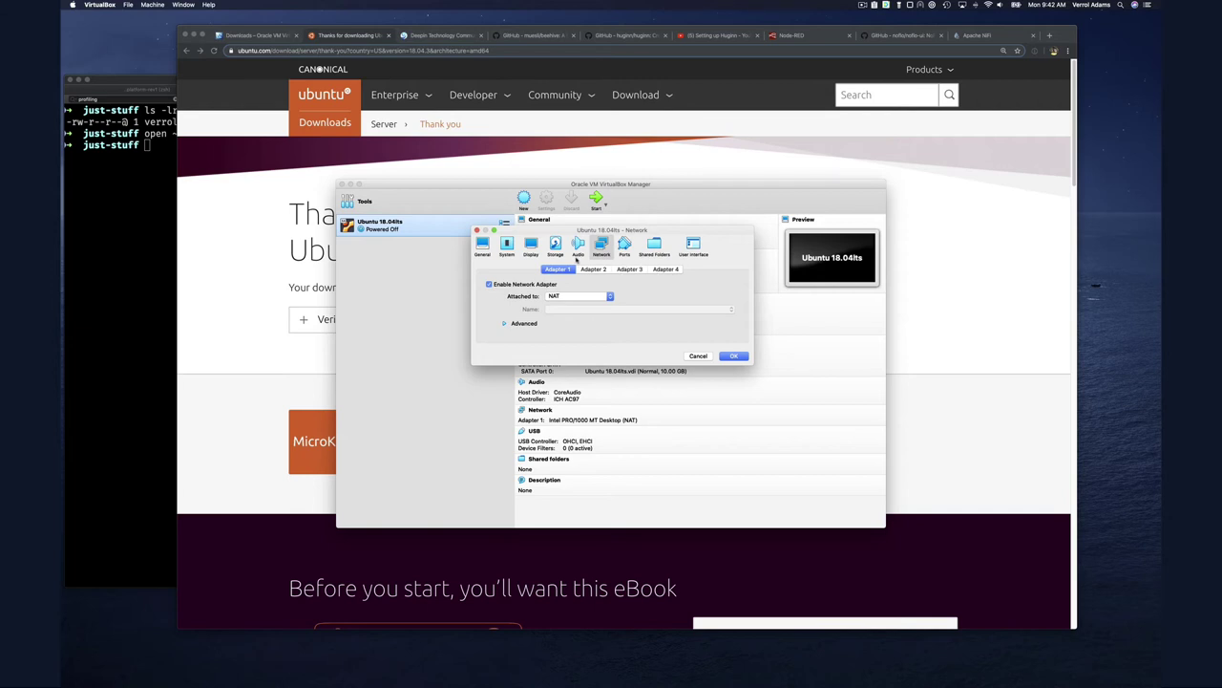
# Look through Adapters 2, 3 and 4, then return to Adapter 1
pyautogui.click(593, 269)
pyautogui.click(628, 269)
pyautogui.click(666, 269)
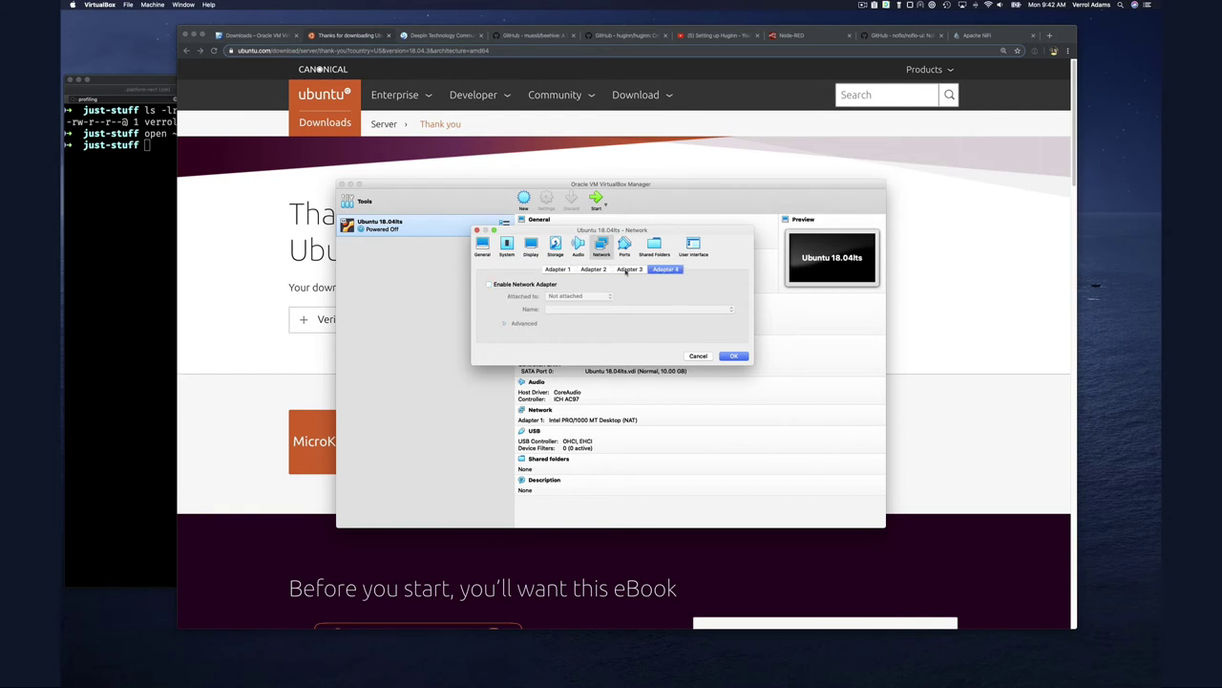
pyautogui.click(559, 270)
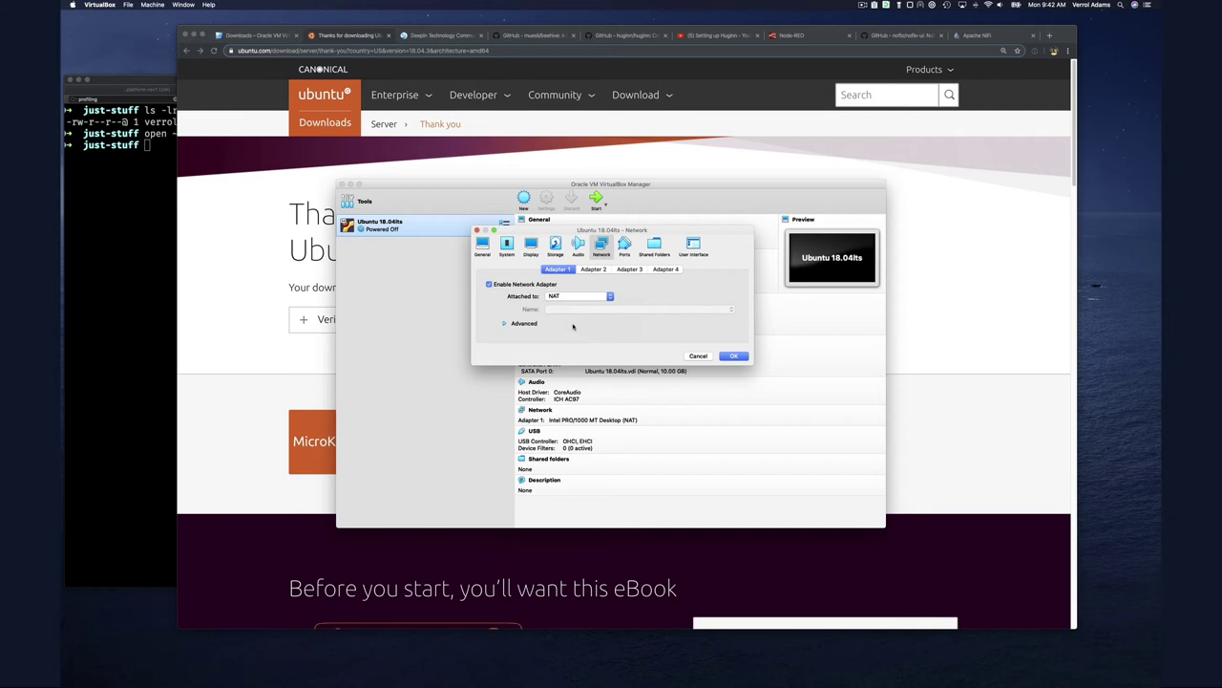
# Attach Adapter 1 to Bridged Adapter using en0: Wi-Fi (AirPort)
pyautogui.click(574, 297)
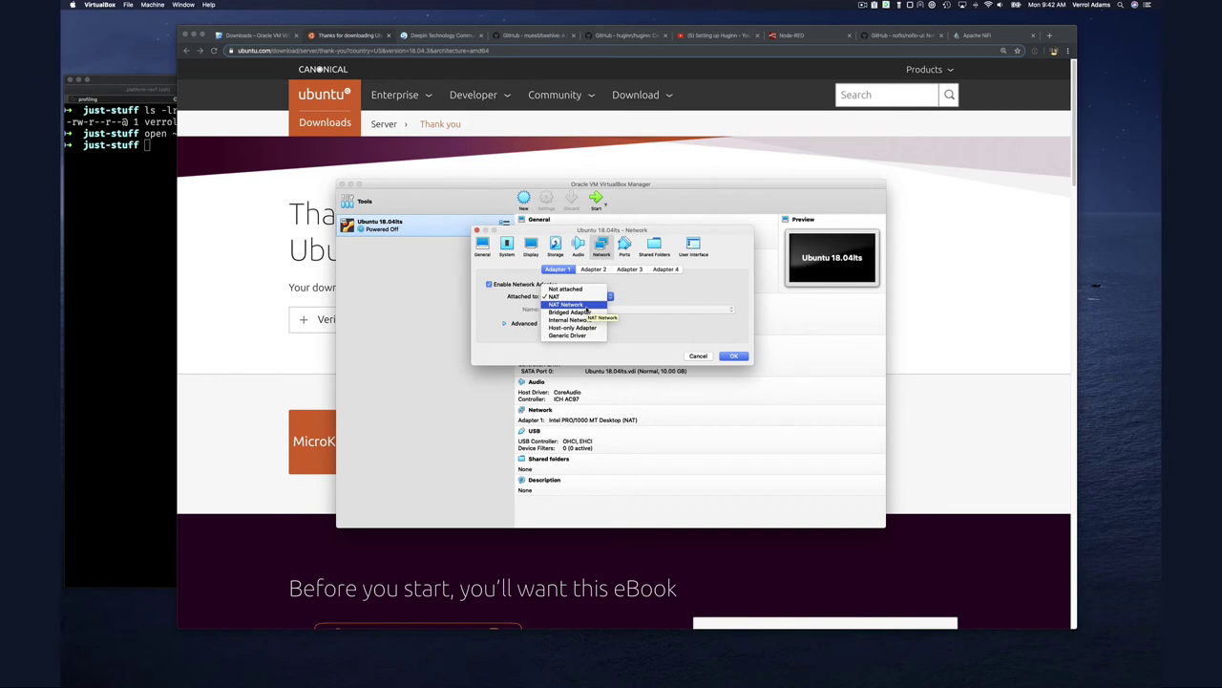
pyautogui.click(582, 311)
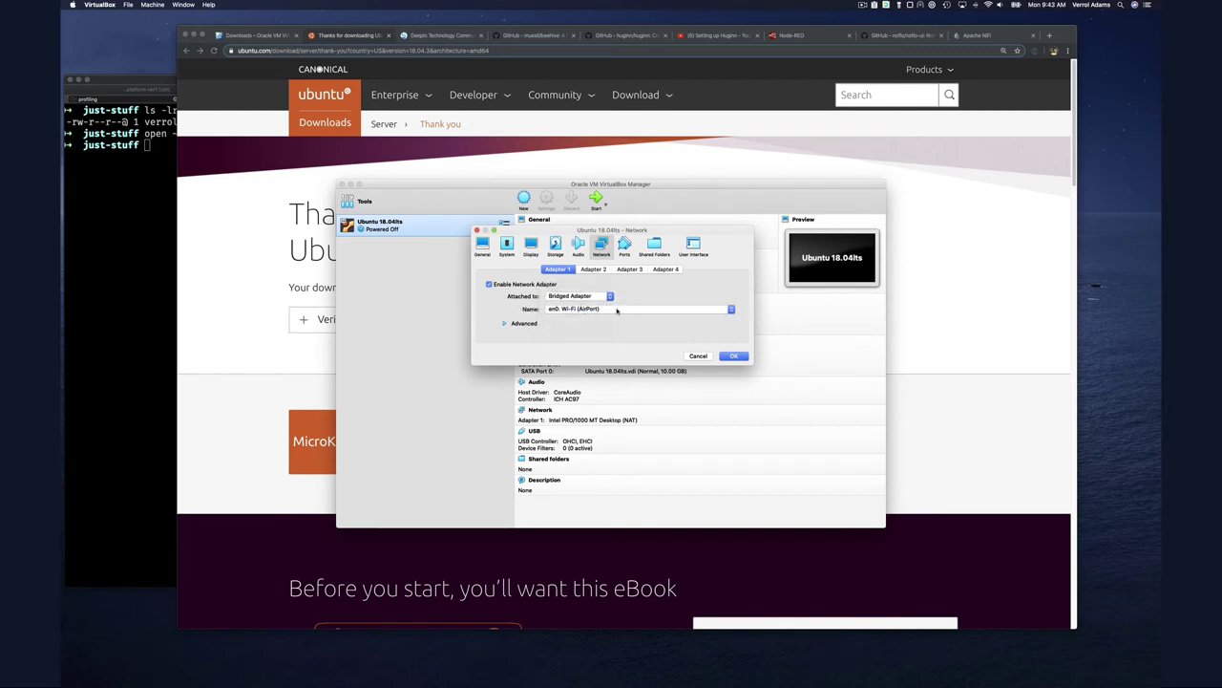
pyautogui.click(617, 311)
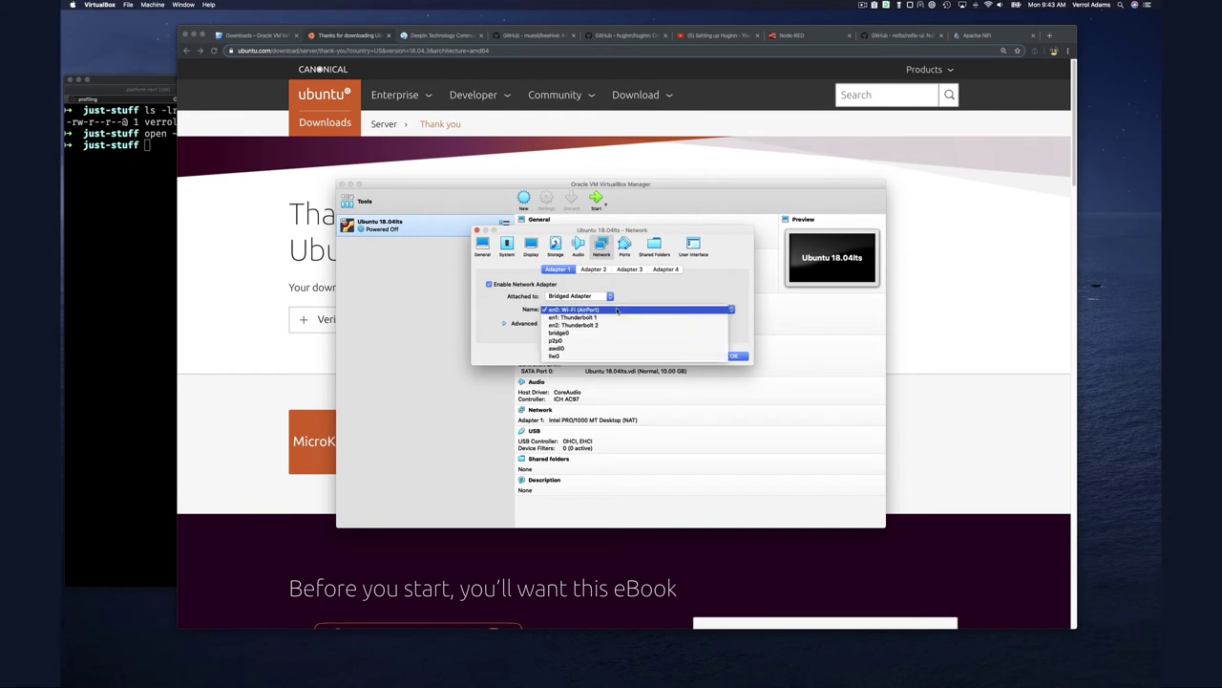
pyautogui.click(617, 310)
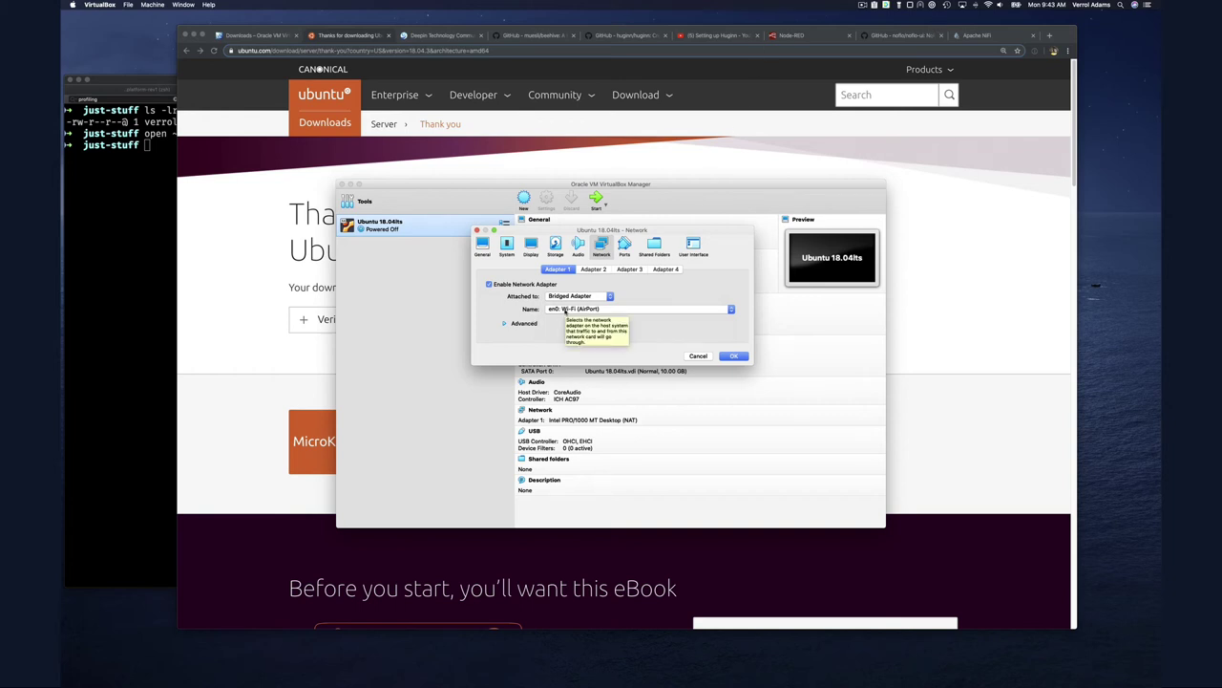
pyautogui.click(565, 309)
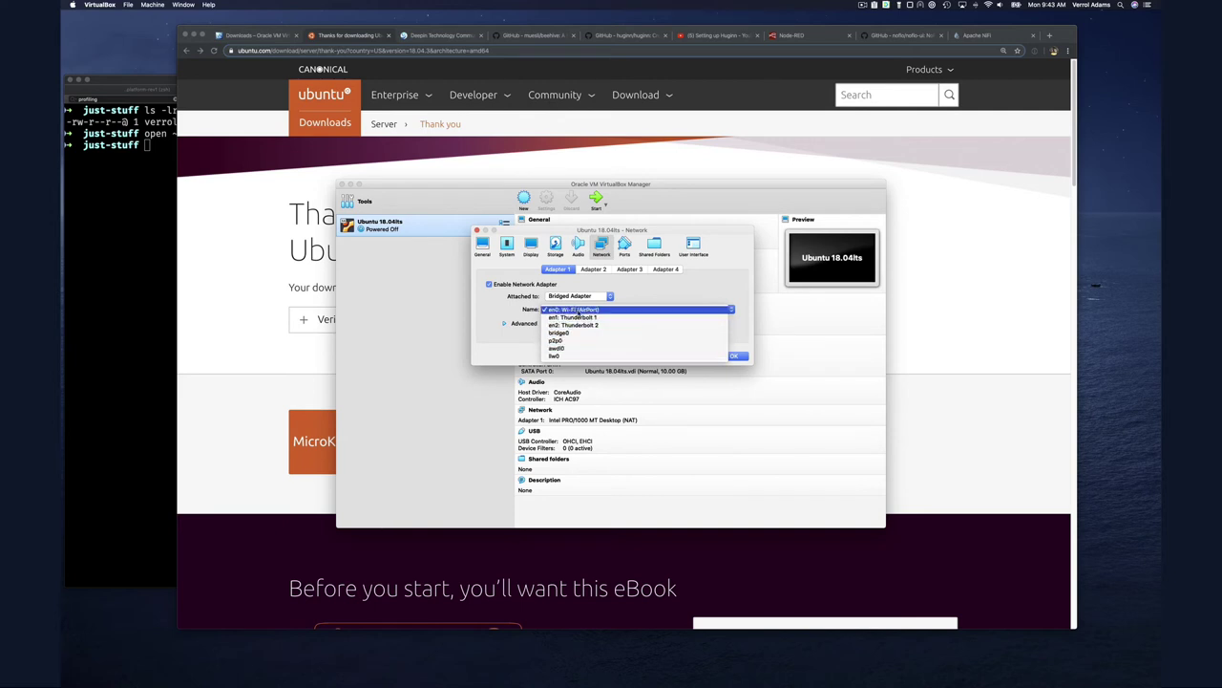
pyautogui.click(575, 311)
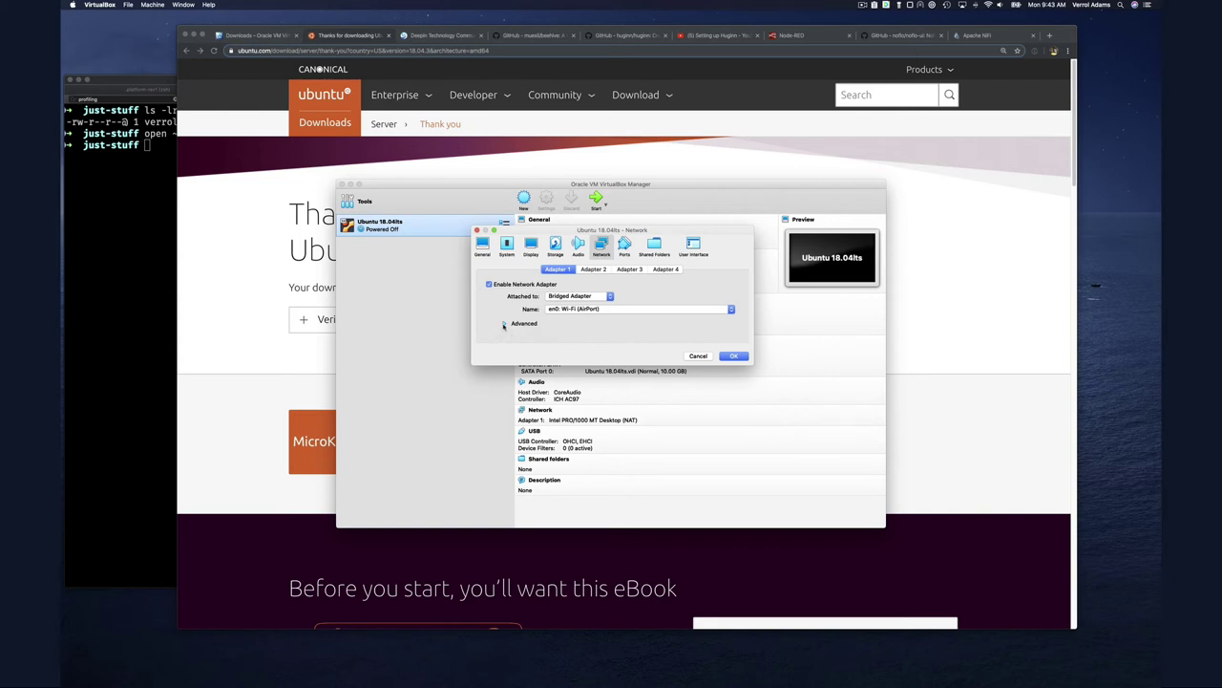
# Expand Adapter 1's Advanced section, keeping Intel PRO/1000 MT Desktop (82540EM) as adapter type
pyautogui.click(503, 324)
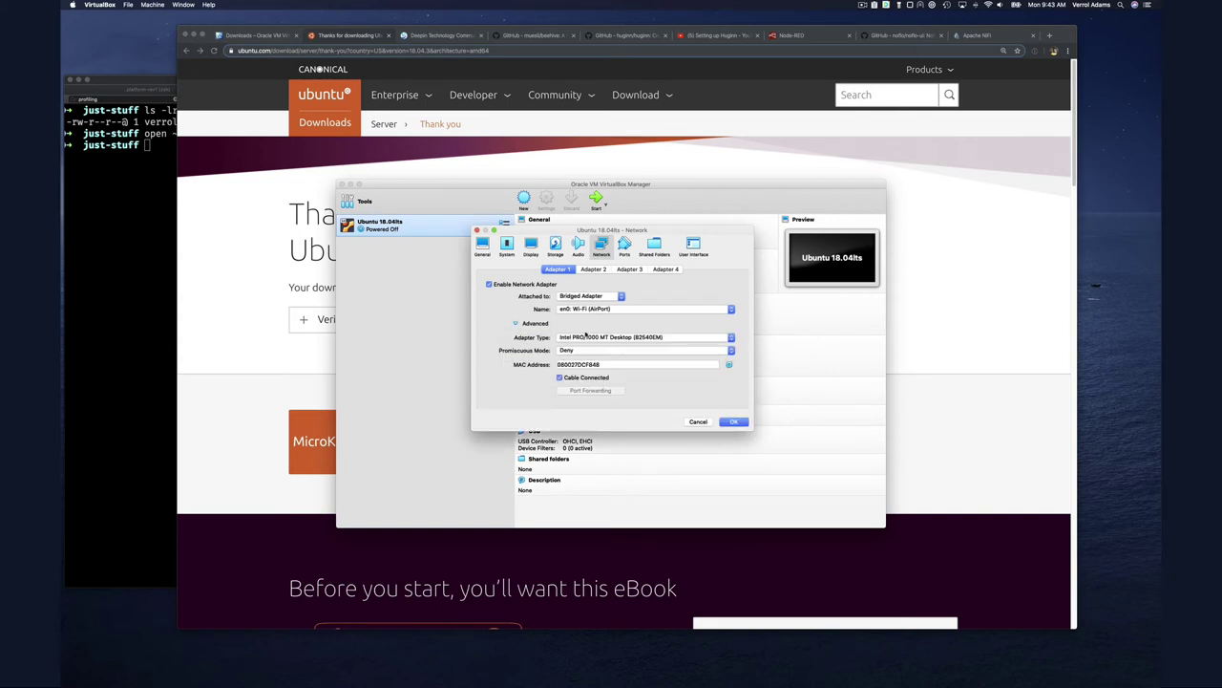
pyautogui.click(692, 339)
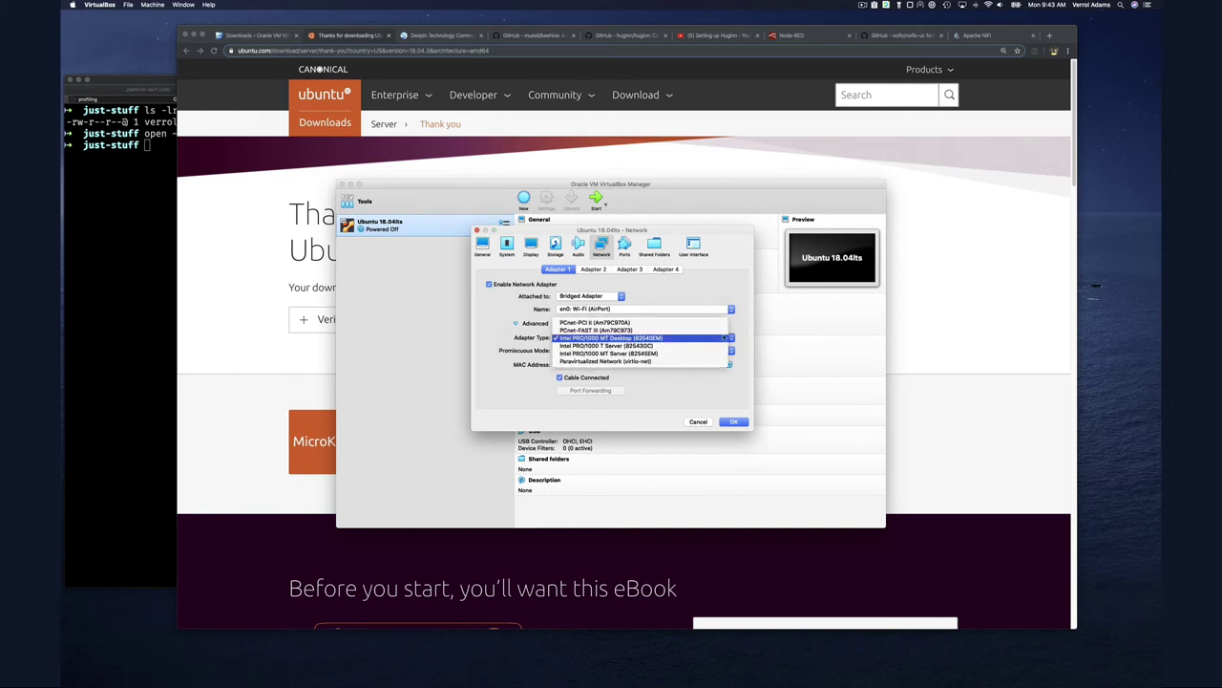
pyautogui.click(753, 339)
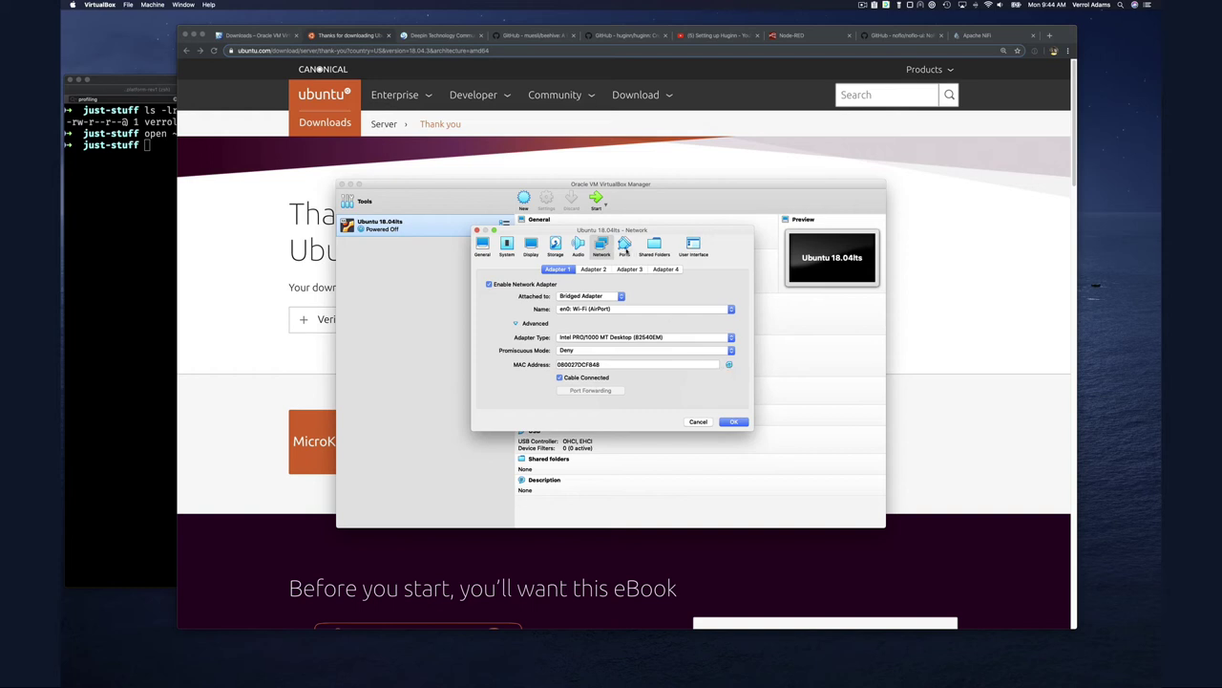
pyautogui.click(626, 248)
# Check Adapter 2, toggling Enable Network Adapter on and back off
pyautogui.click(594, 269)
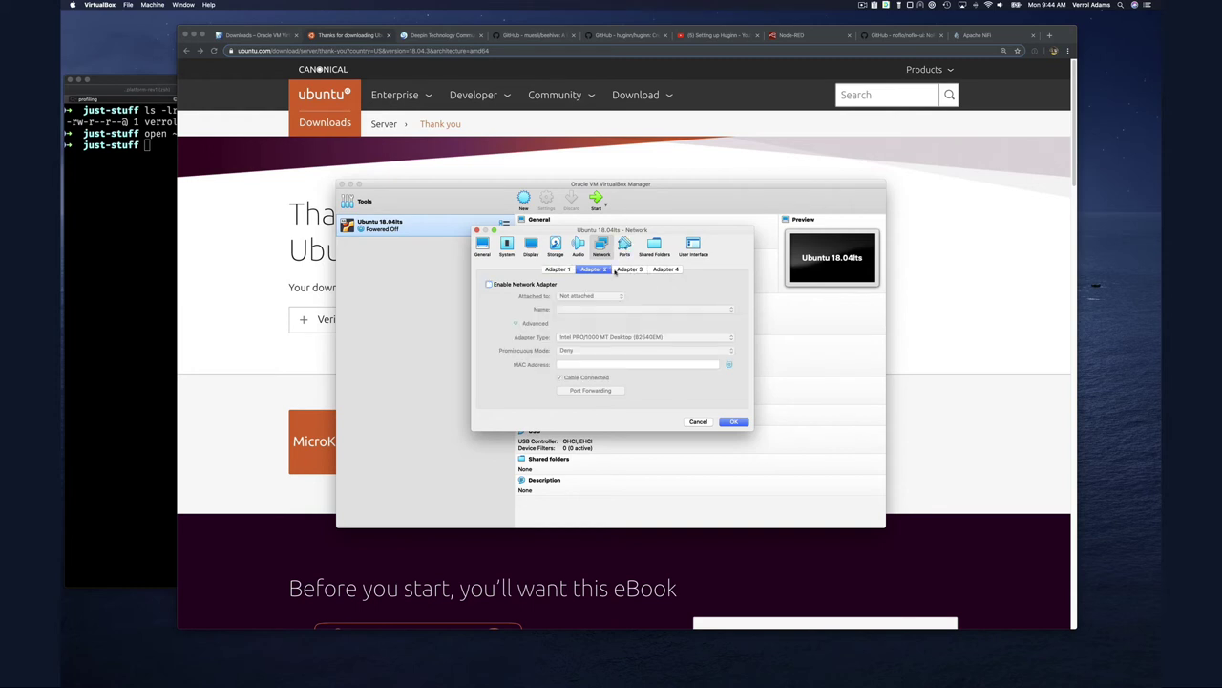
pyautogui.click(490, 285)
pyautogui.click(498, 286)
# Look over the USB and Serial Ports settings, then go to Shared Folders
pyautogui.click(626, 246)
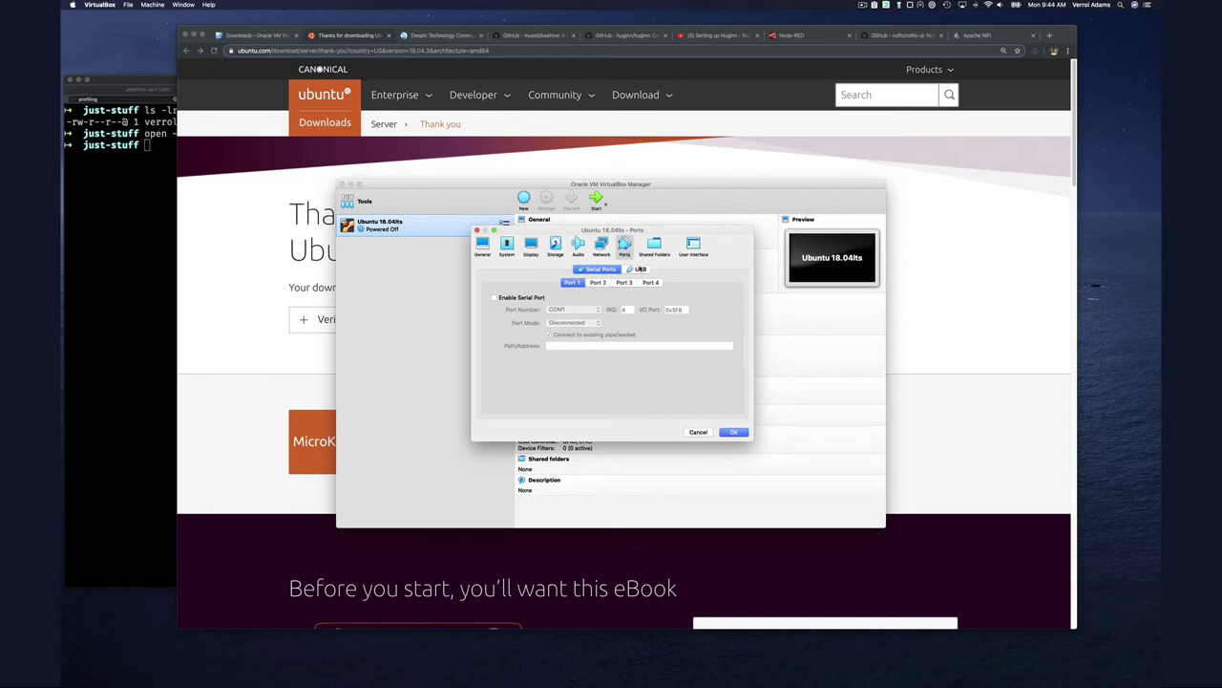
pyautogui.click(638, 269)
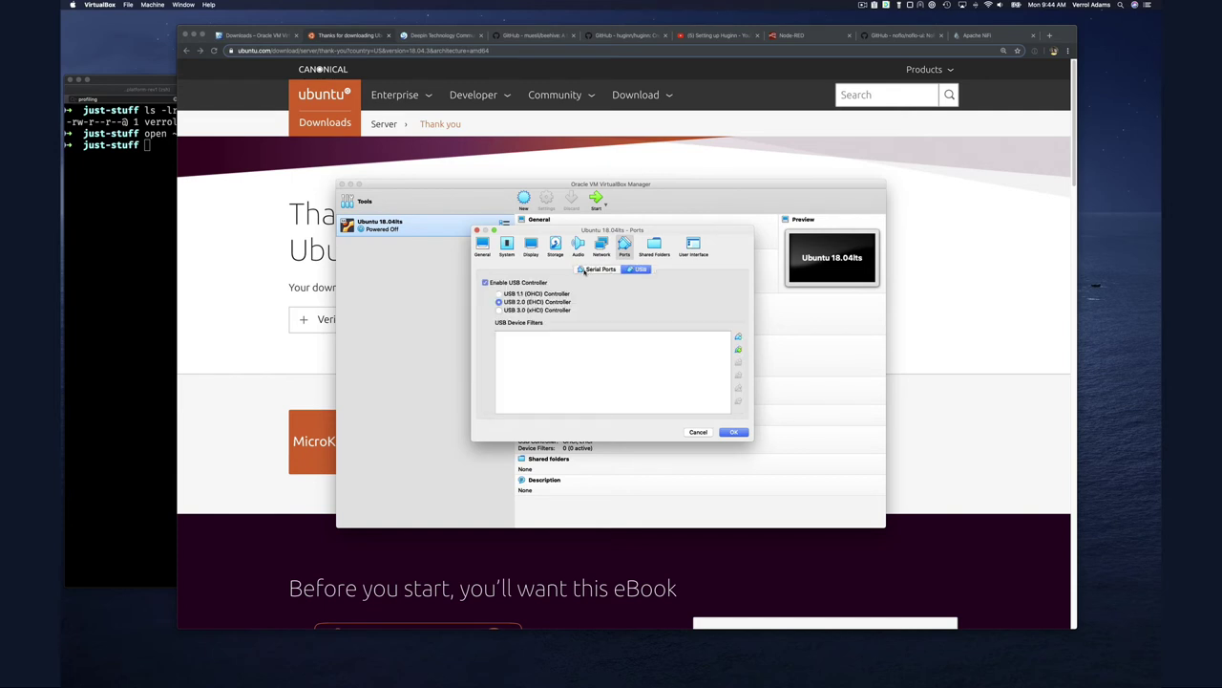
pyautogui.click(584, 270)
pyautogui.click(654, 245)
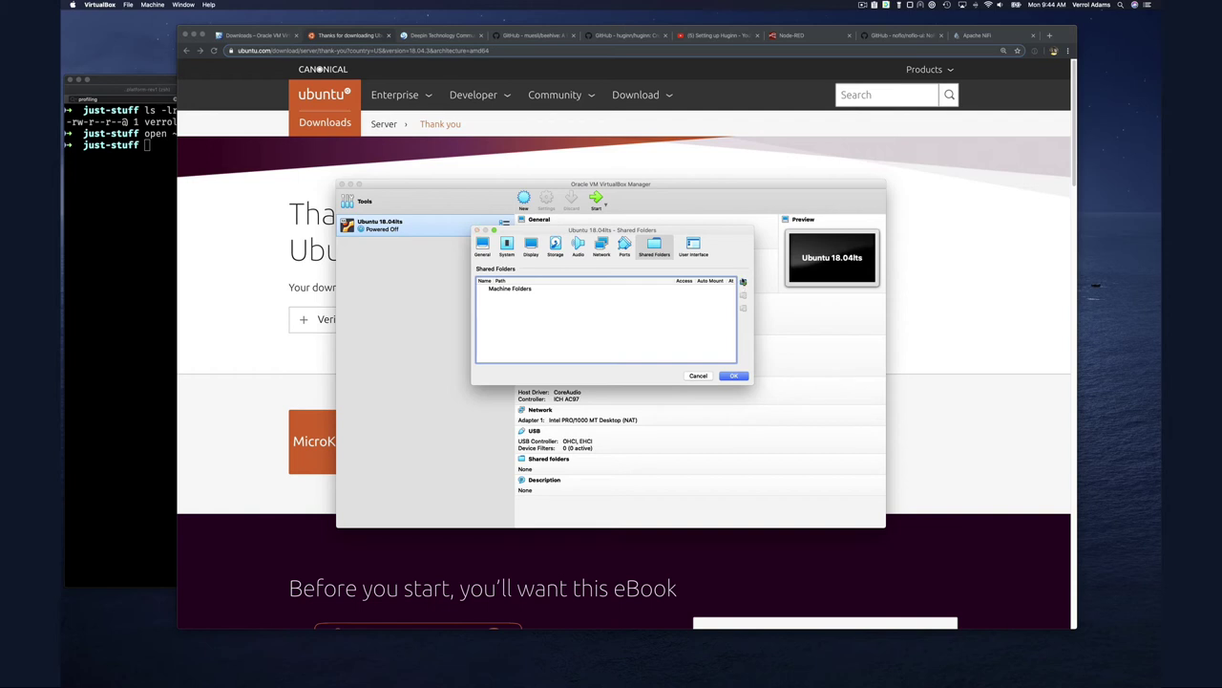
# Cancel adding a shared folder and switch to the VM's User Interface settings page
pyautogui.click(743, 282)
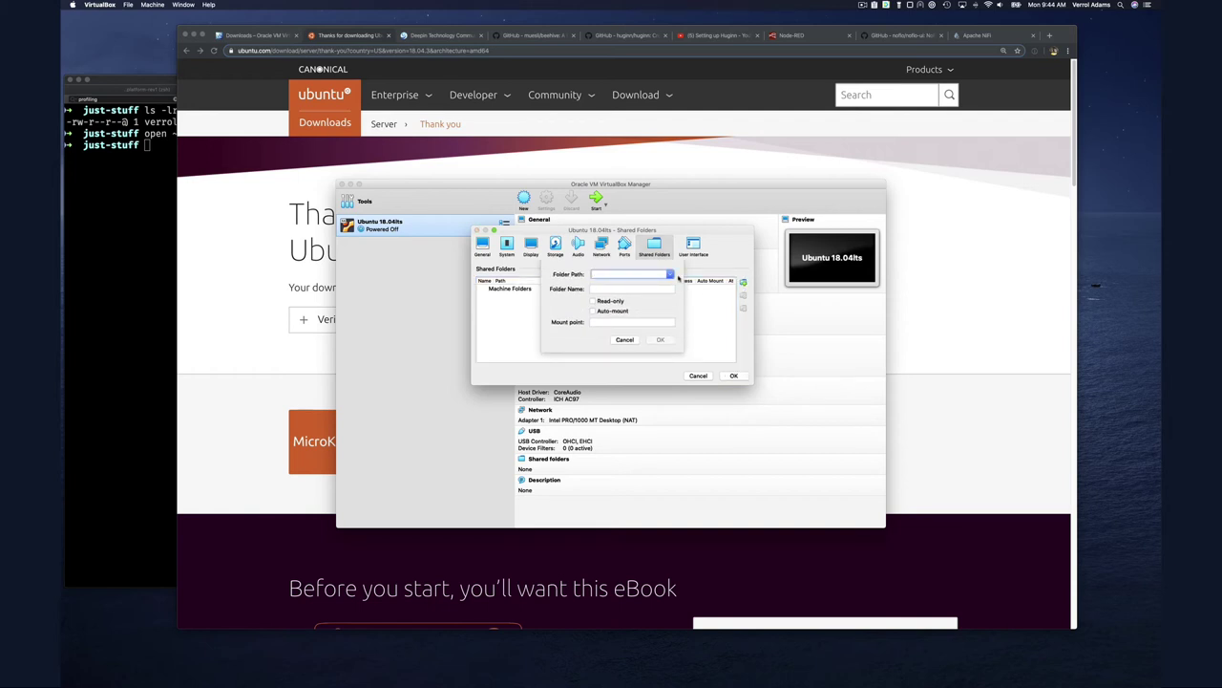
pyautogui.click(626, 340)
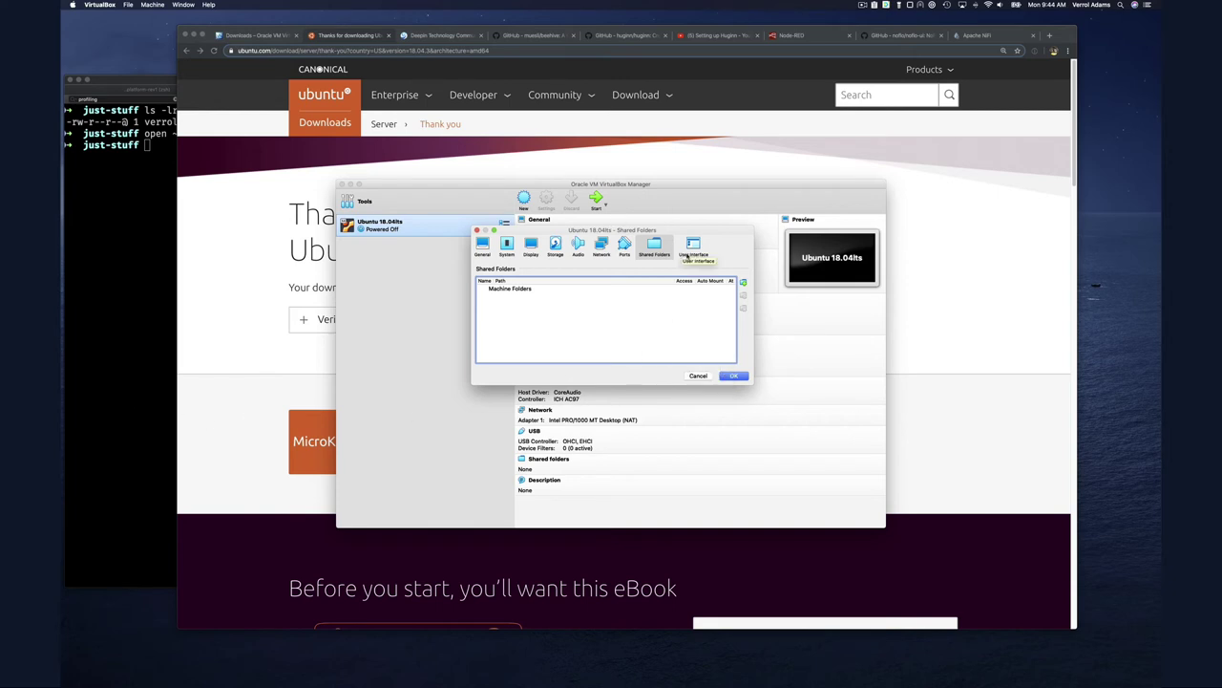
pyautogui.click(689, 250)
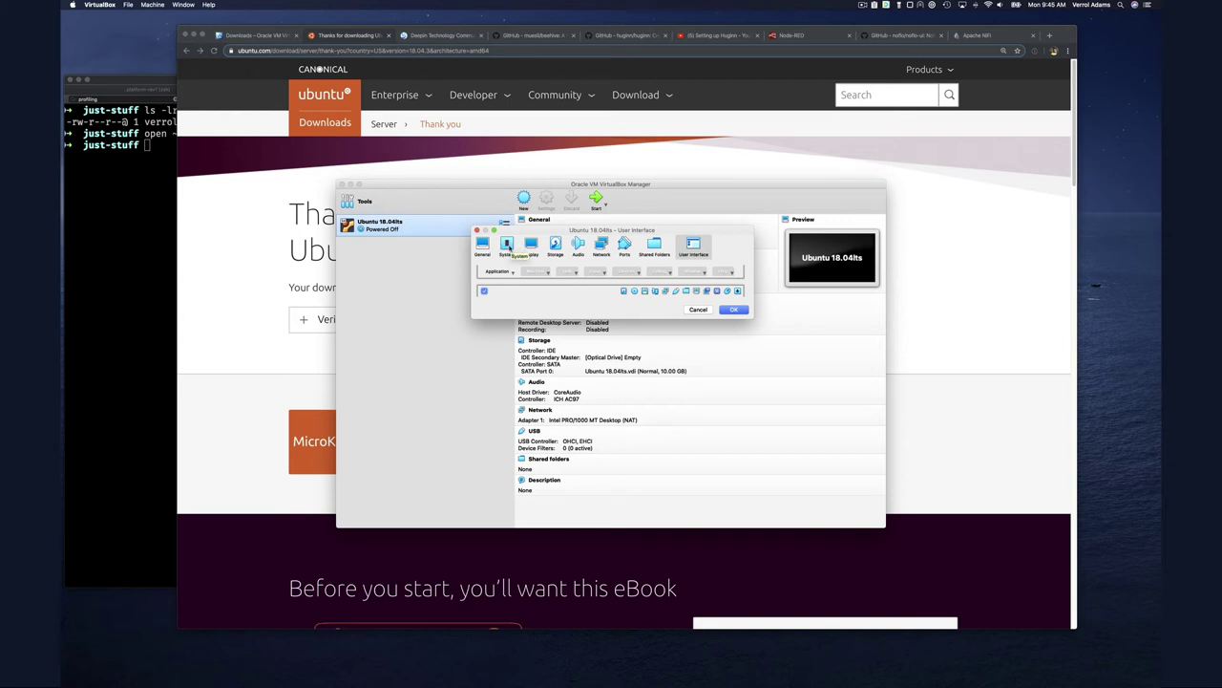
# Verify 1024 MB memory and Optical-then-Hard-Disk boot order in System, then save the settings
pyautogui.click(507, 244)
pyautogui.click(605, 270)
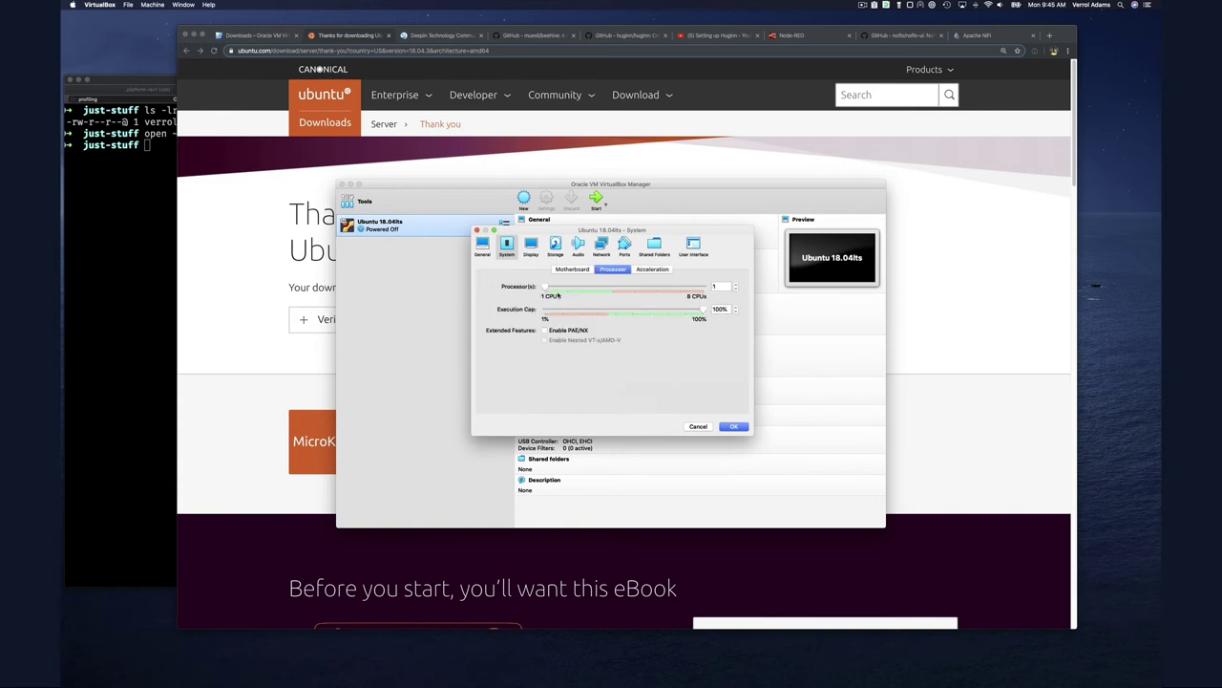
pyautogui.click(573, 271)
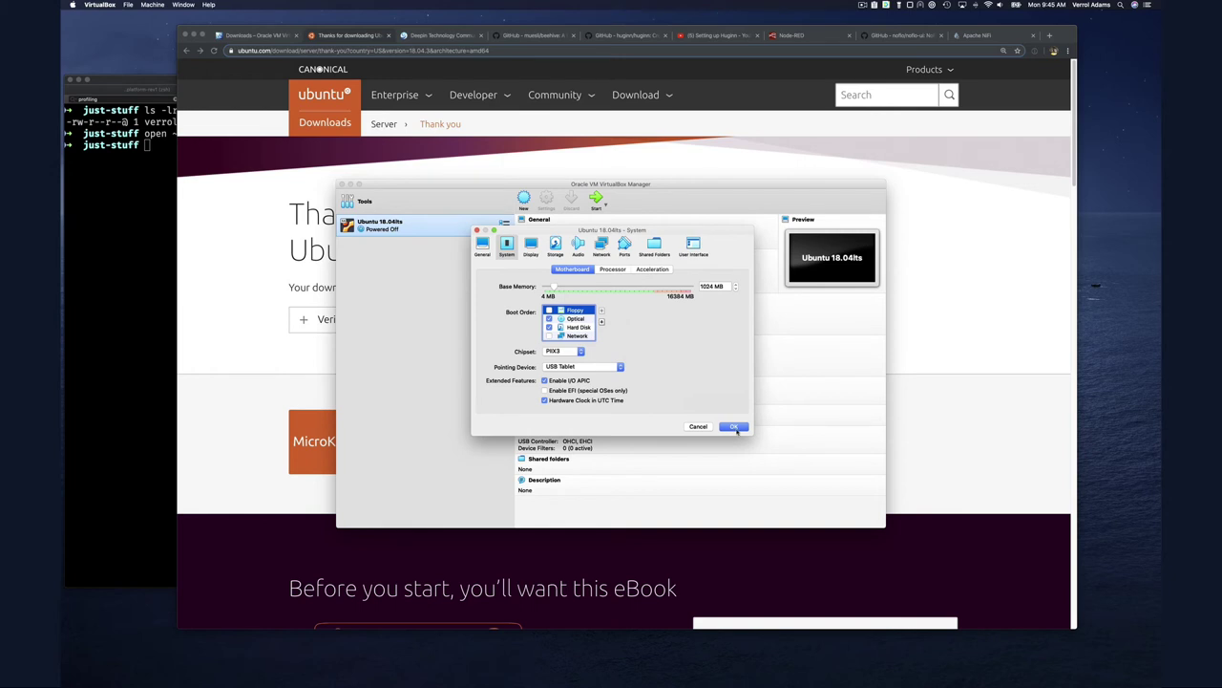
pyautogui.click(732, 426)
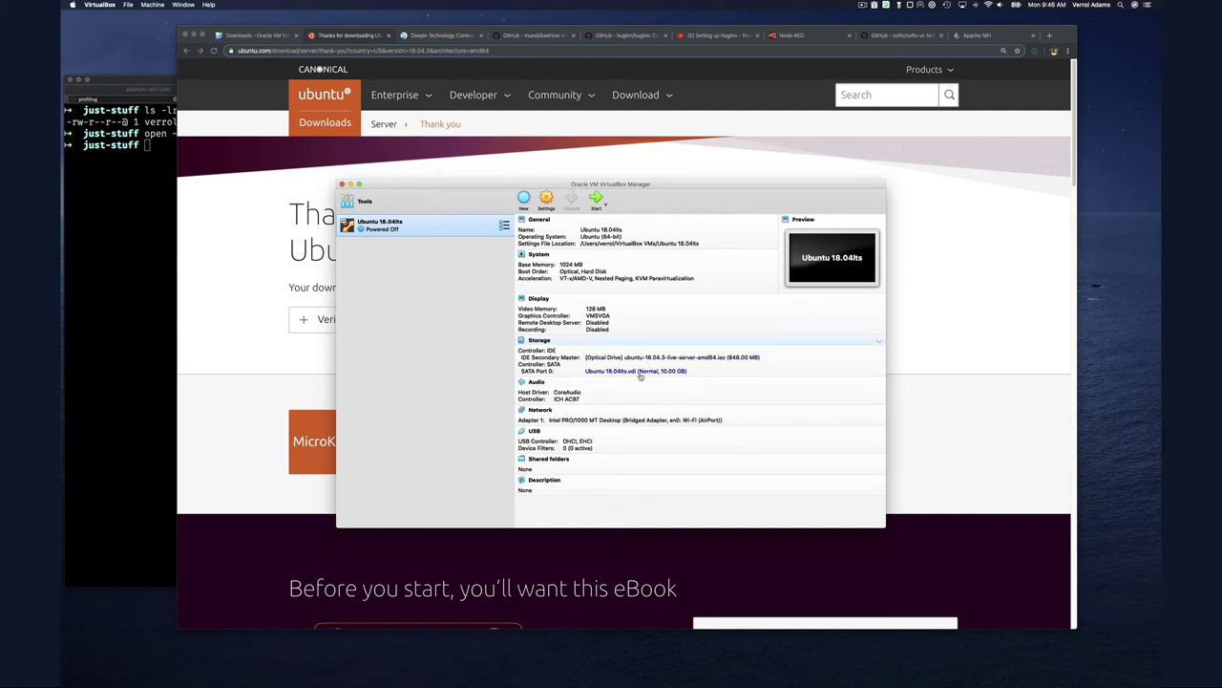
# Start the Ubuntu 18.04lts virtual machine from VirtualBox Manager
pyautogui.click(596, 198)
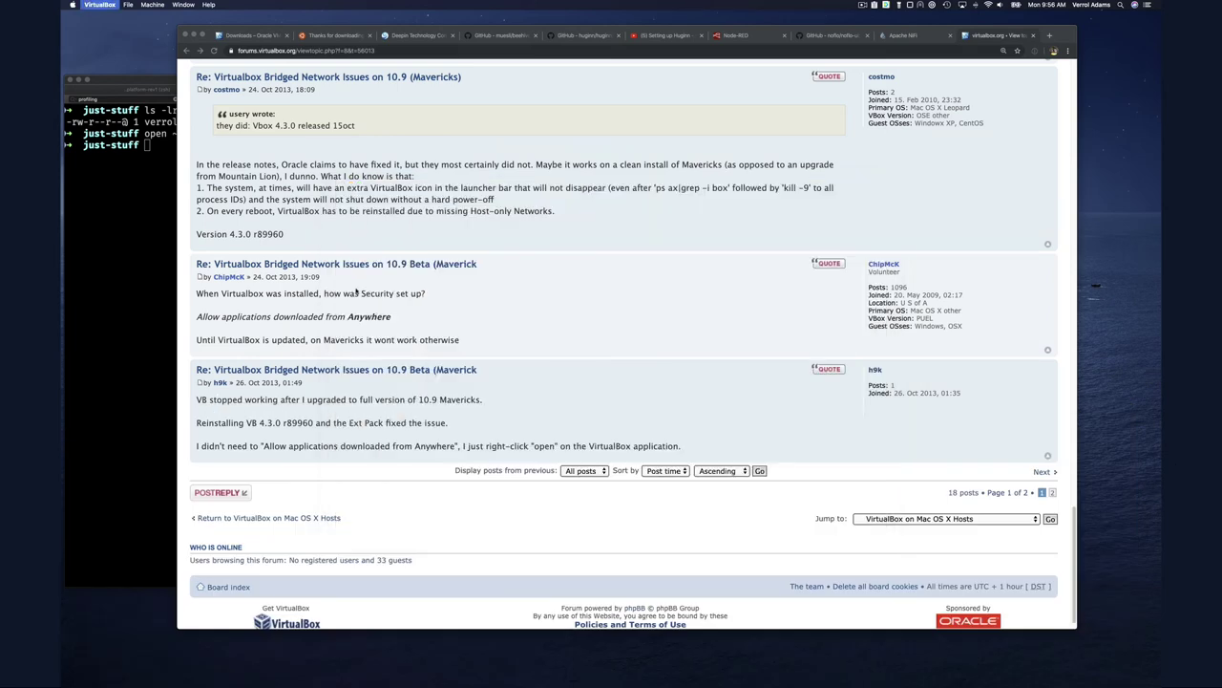
# Launch VirtualBox.pkg from the mounted VirtualBox disk image in Finder
pyautogui.click(371, 670)
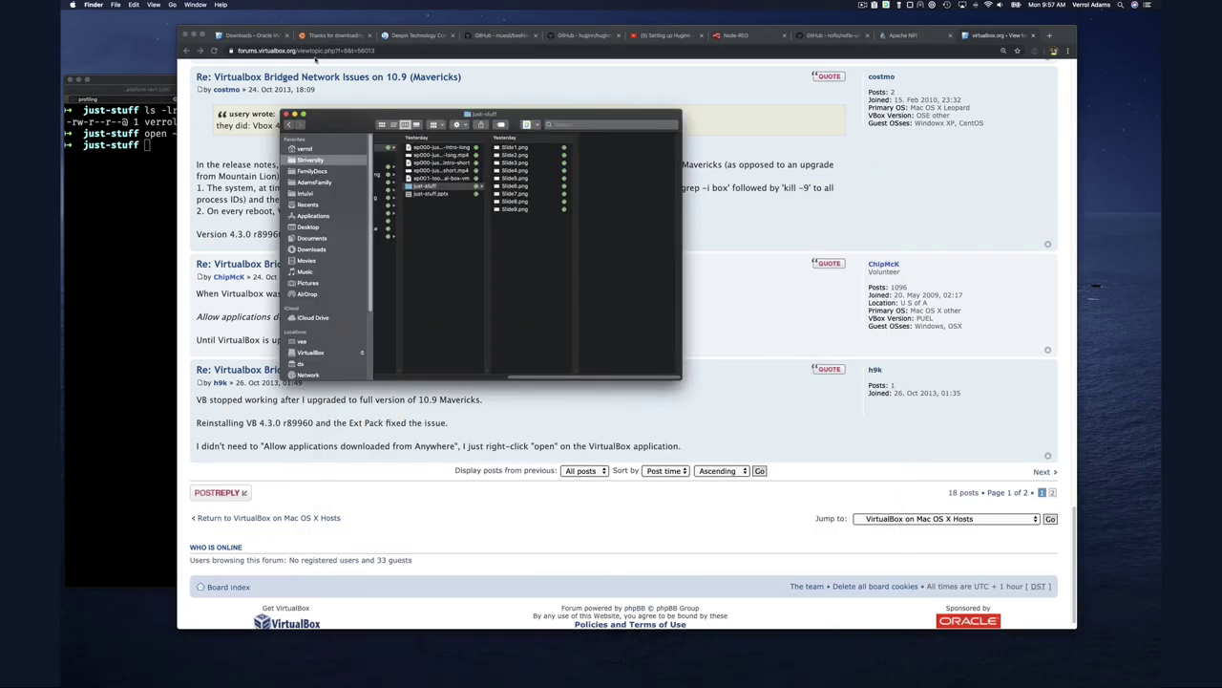
pyautogui.click(311, 352)
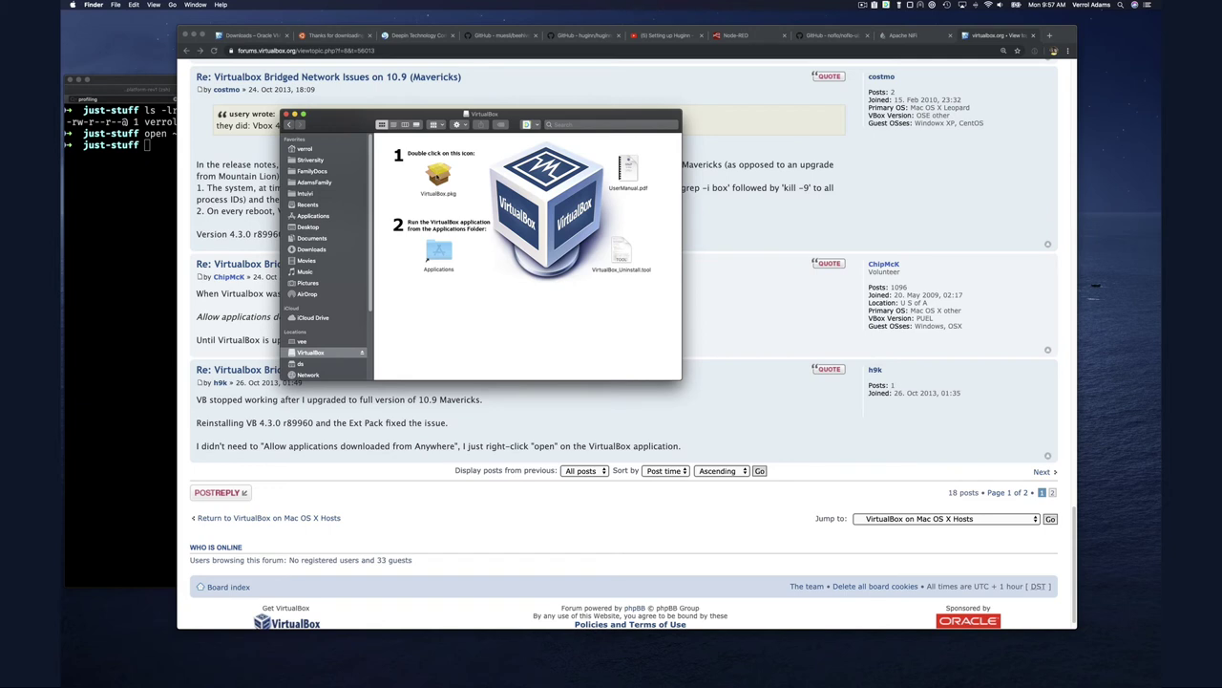
pyautogui.doubleClick(439, 174)
# Run the standard VirtualBox installation, authorizing it with the account password
pyautogui.click(673, 271)
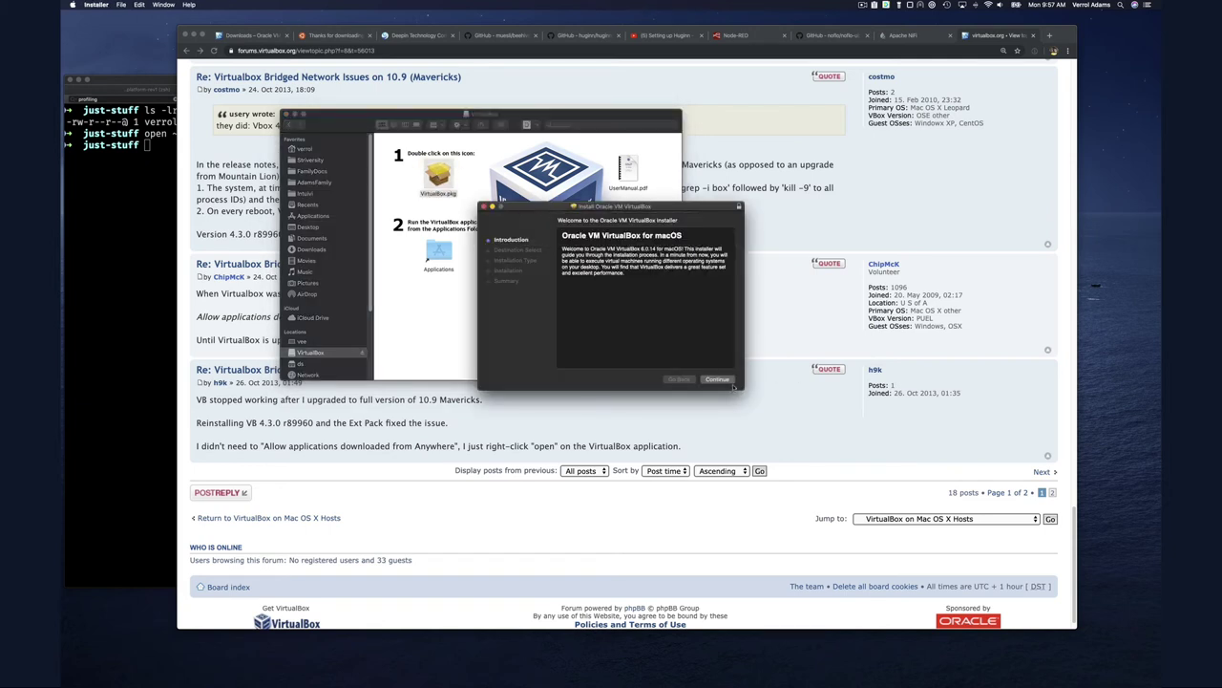
pyautogui.click(727, 383)
pyautogui.click(726, 382)
pyautogui.write('•')
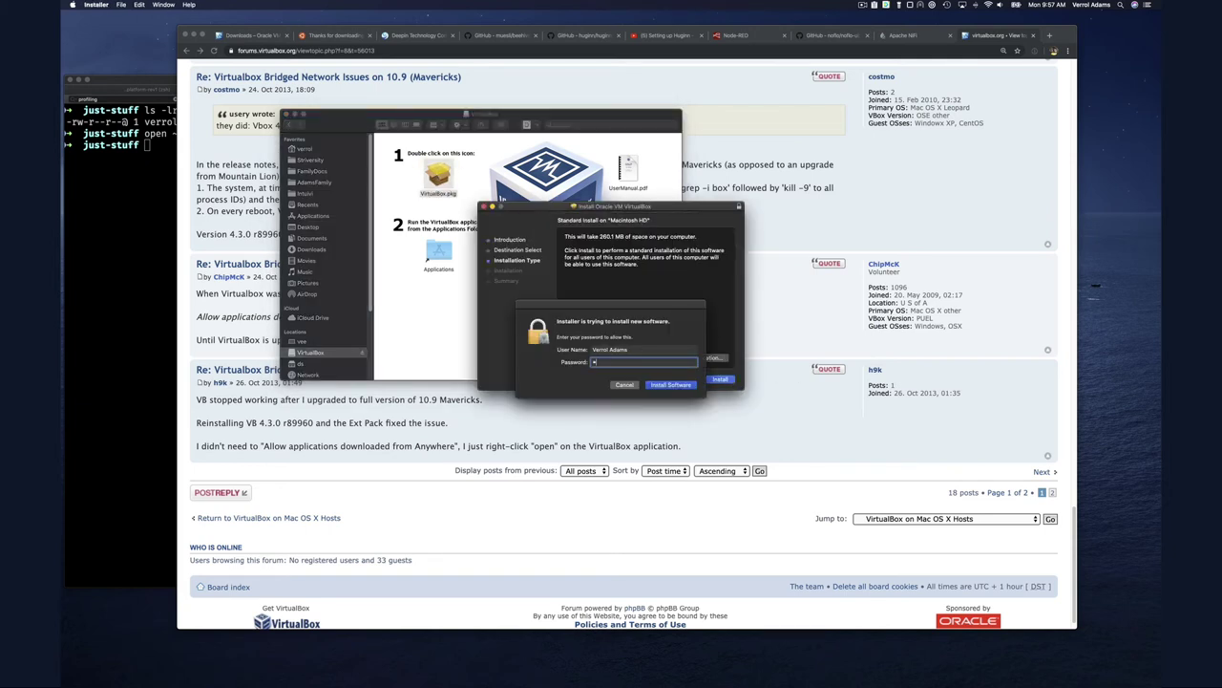
pyautogui.write('••••••••••••••••••')
pyautogui.press('Return')
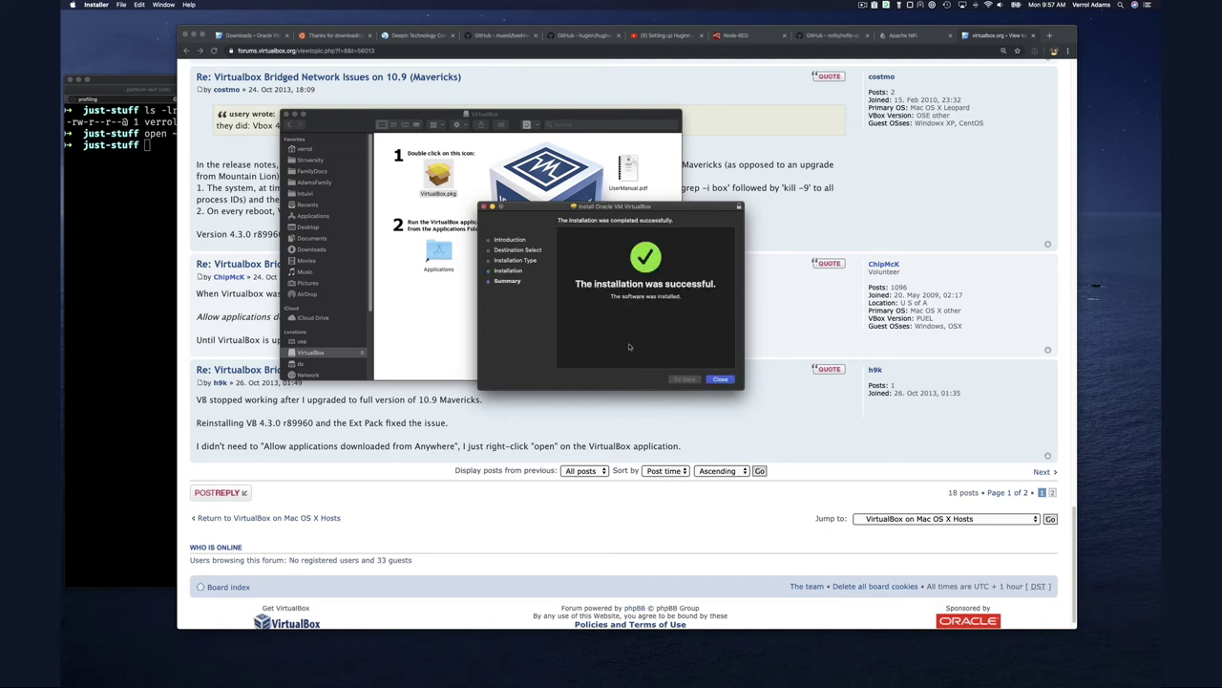
# Close the installer, keep the installer package, and eject the VirtualBox disk image
pyautogui.click(720, 378)
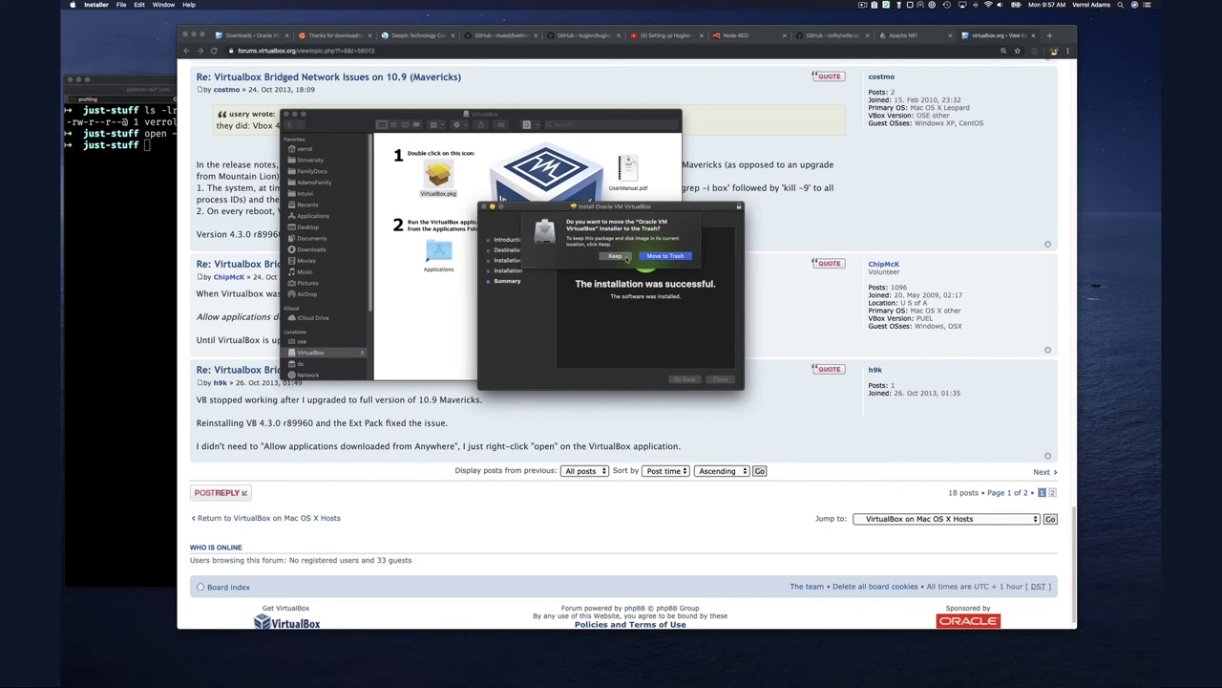
pyautogui.click(615, 256)
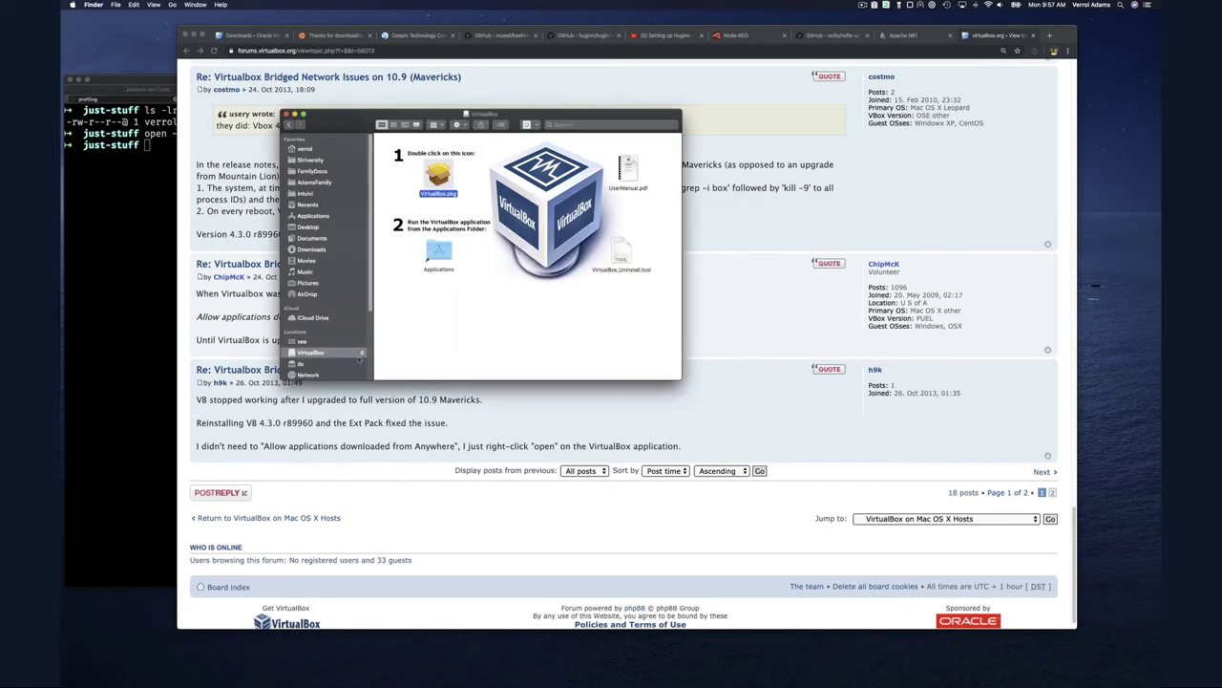
pyautogui.click(362, 353)
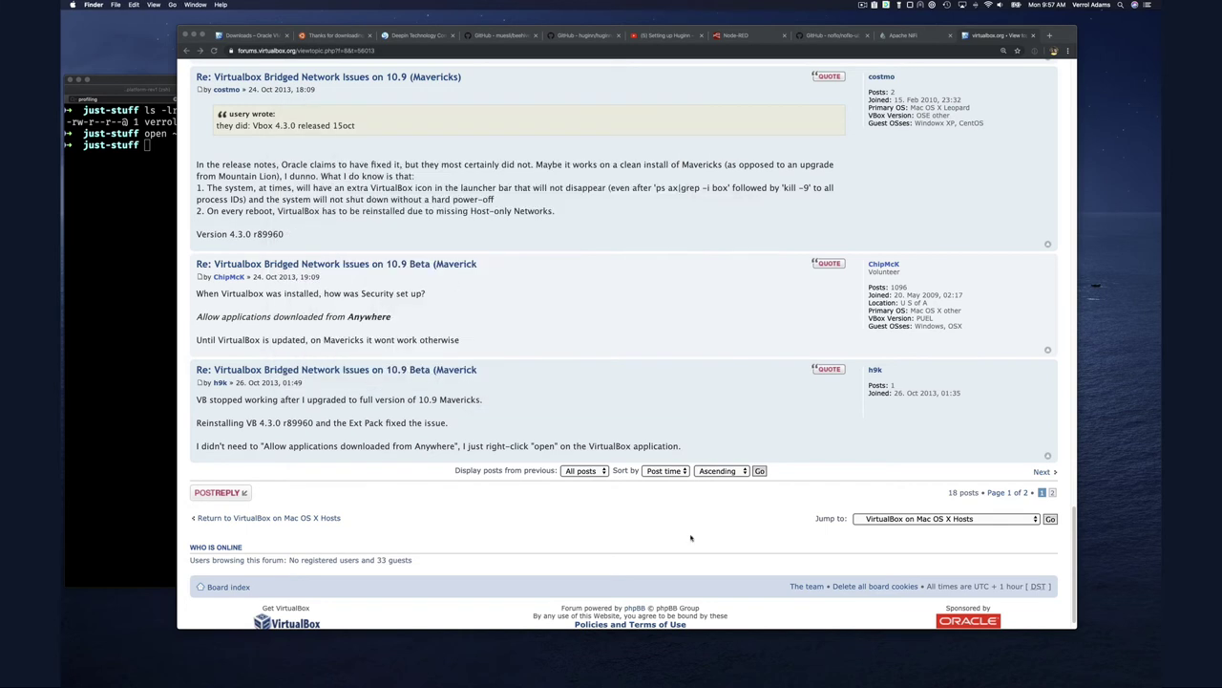
# Relaunch VirtualBox via Spotlight 'vir', start Ubuntu 18.04lts, and allow microphone access
pyautogui.press('super+space')
pyautogui.write('vir')
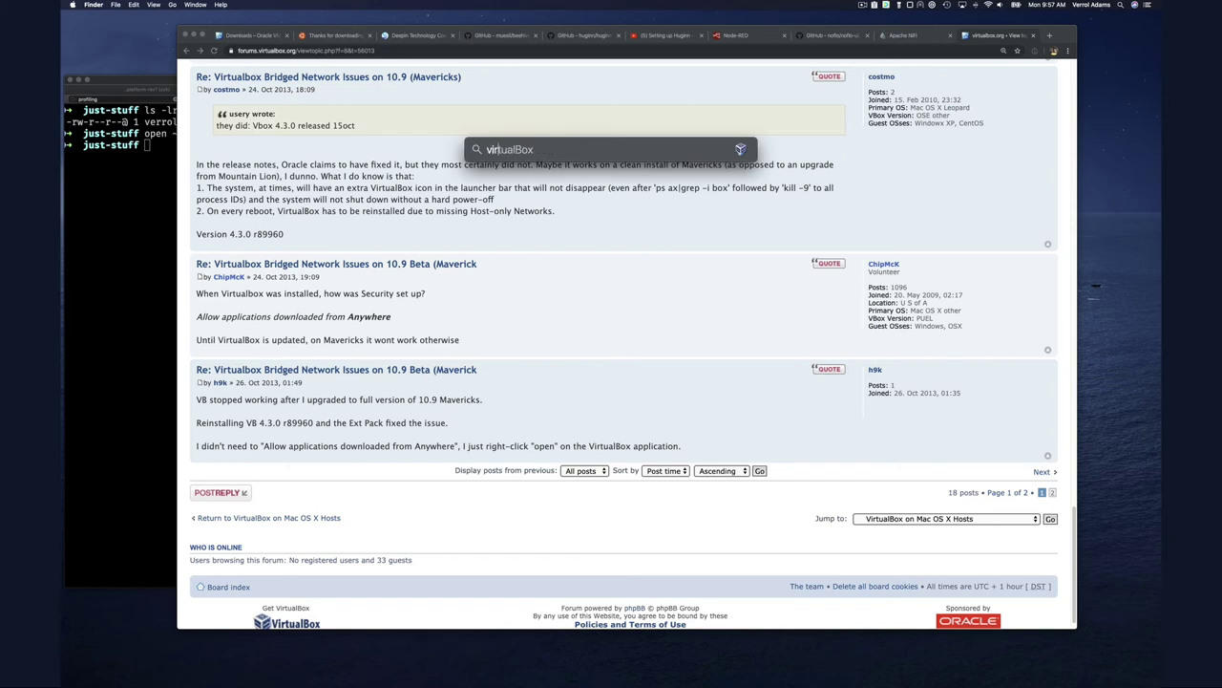
pyautogui.press('Return')
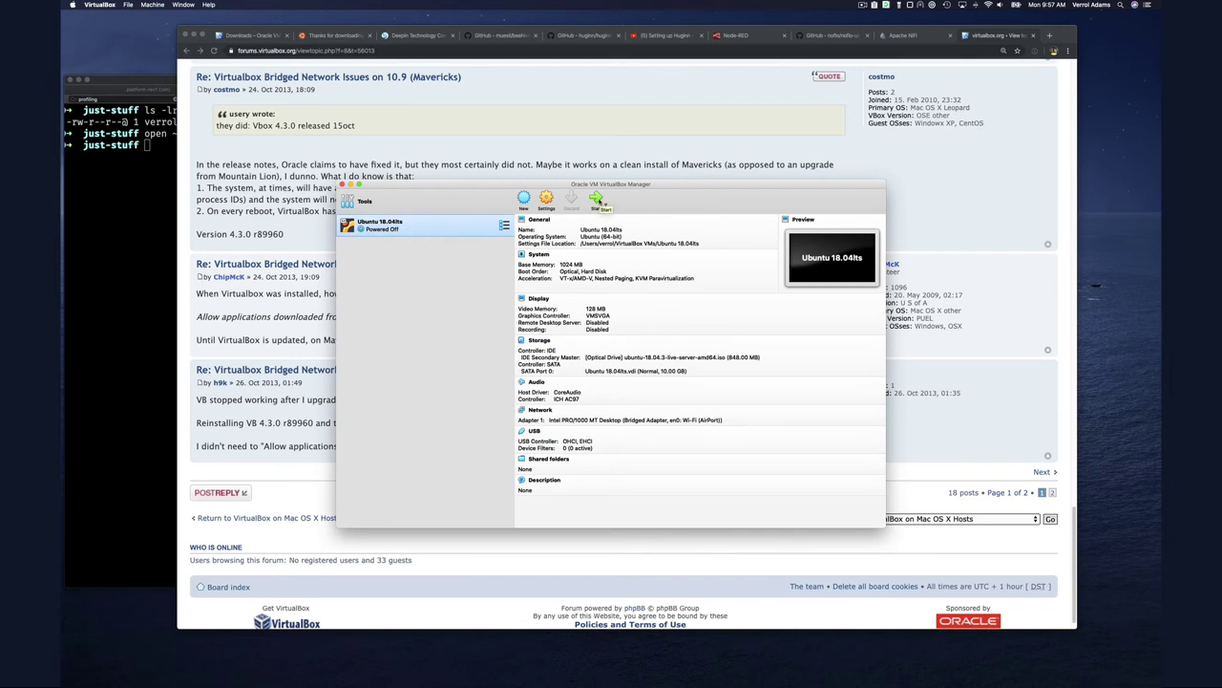
pyautogui.click(598, 200)
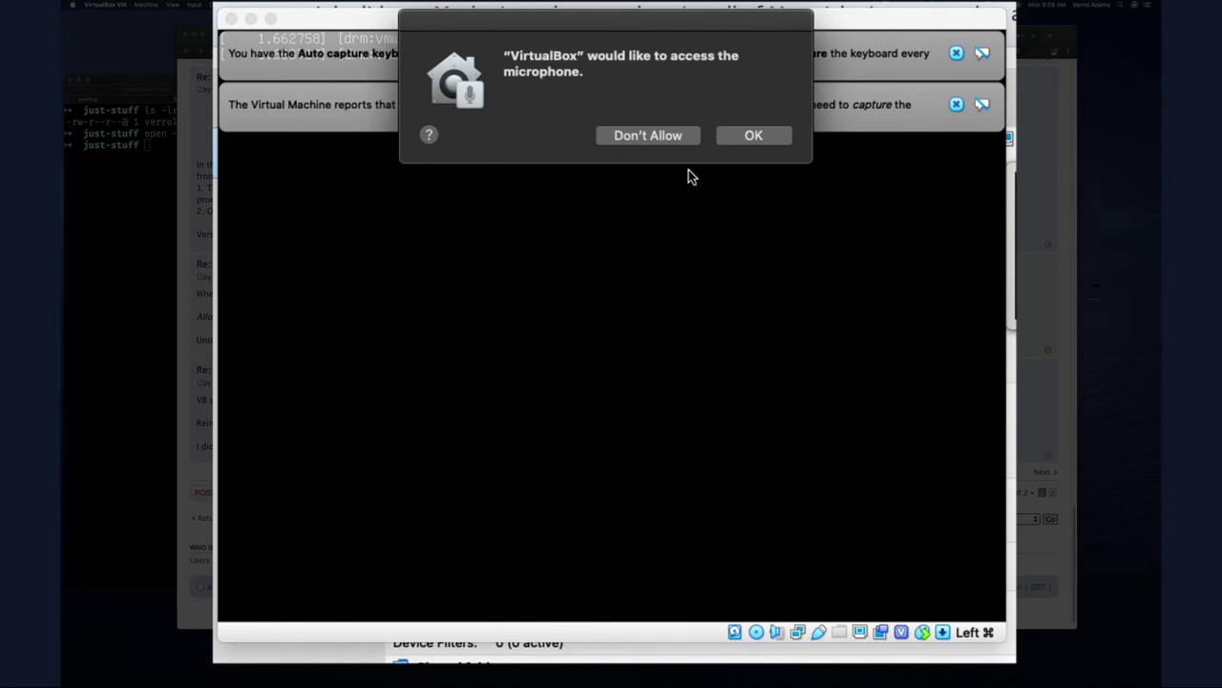
pyautogui.click(735, 135)
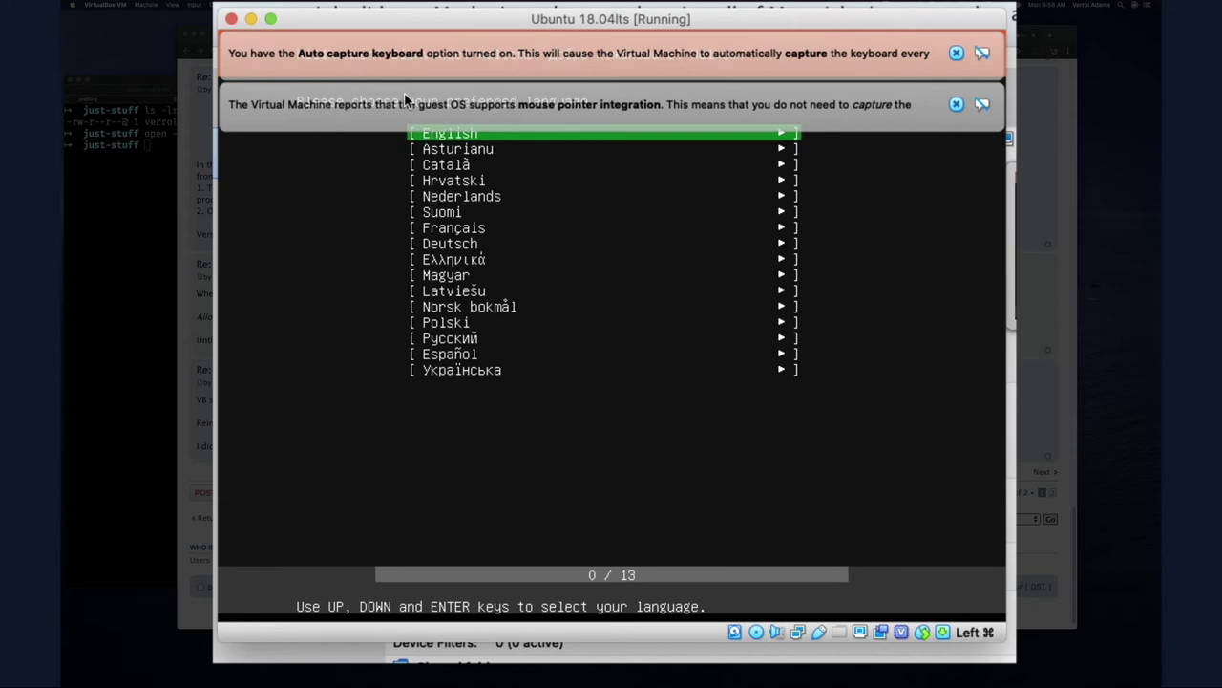
# Dismiss the mouse and keyboard capture notices, then choose English language and English (US) keyboard
pyautogui.click(956, 105)
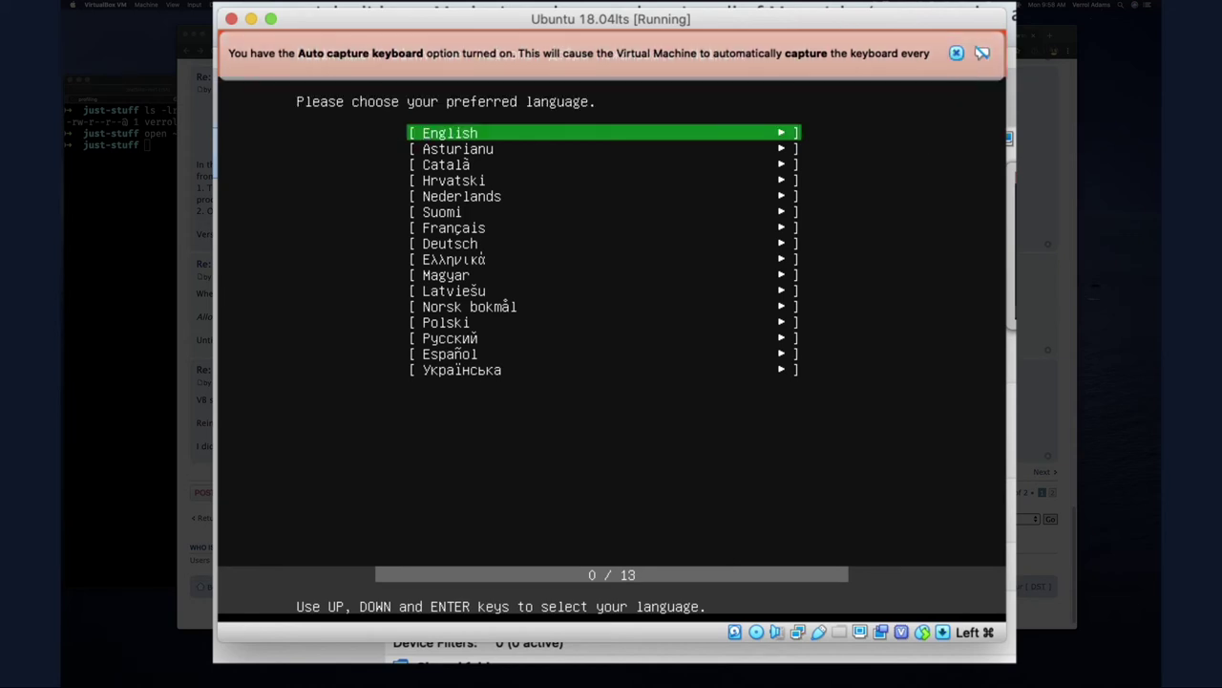
pyautogui.click(956, 52)
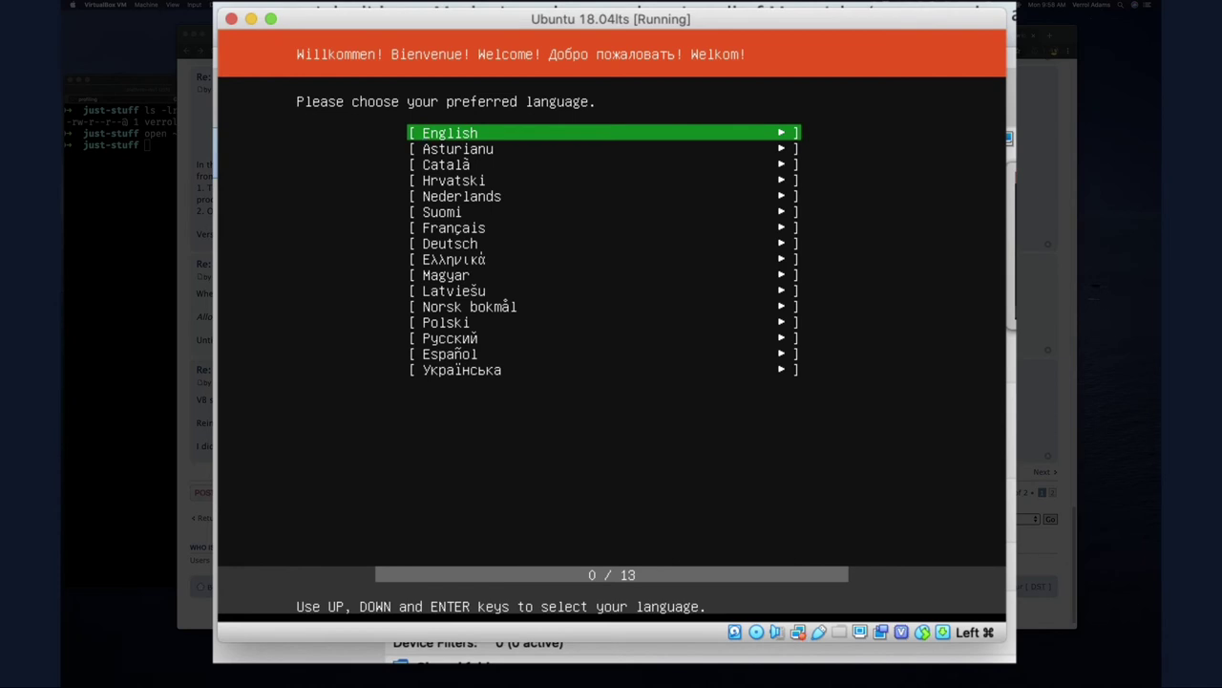
pyautogui.press('Return')
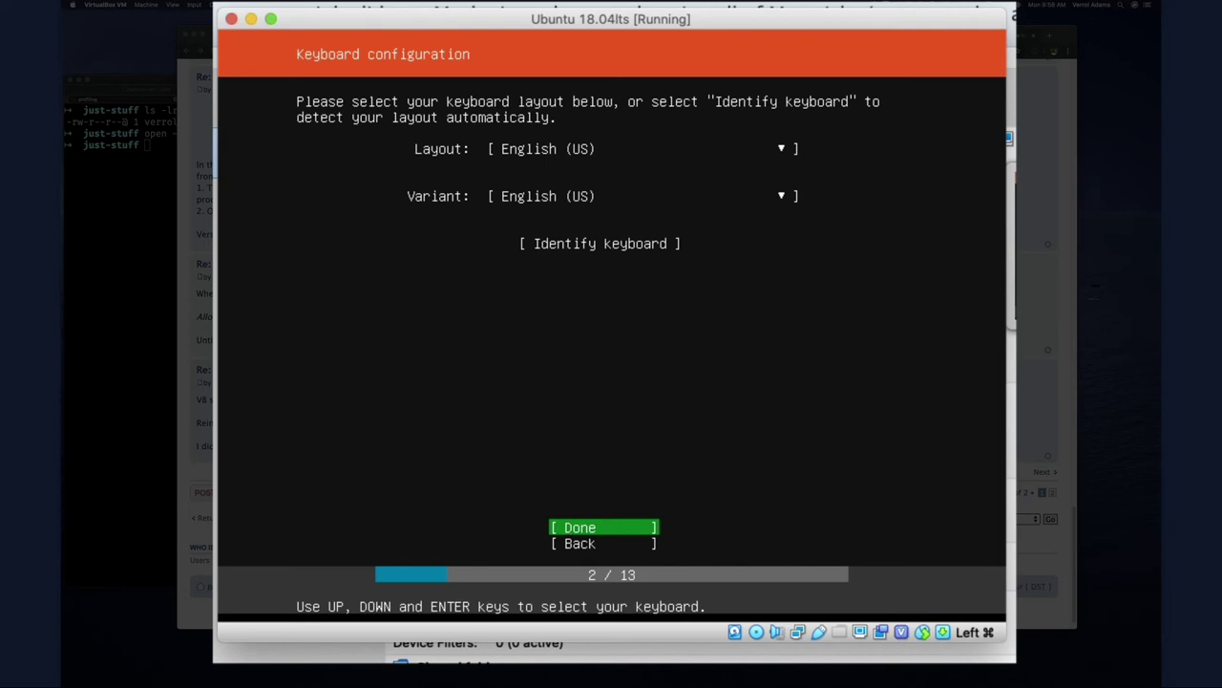
pyautogui.press('Return')
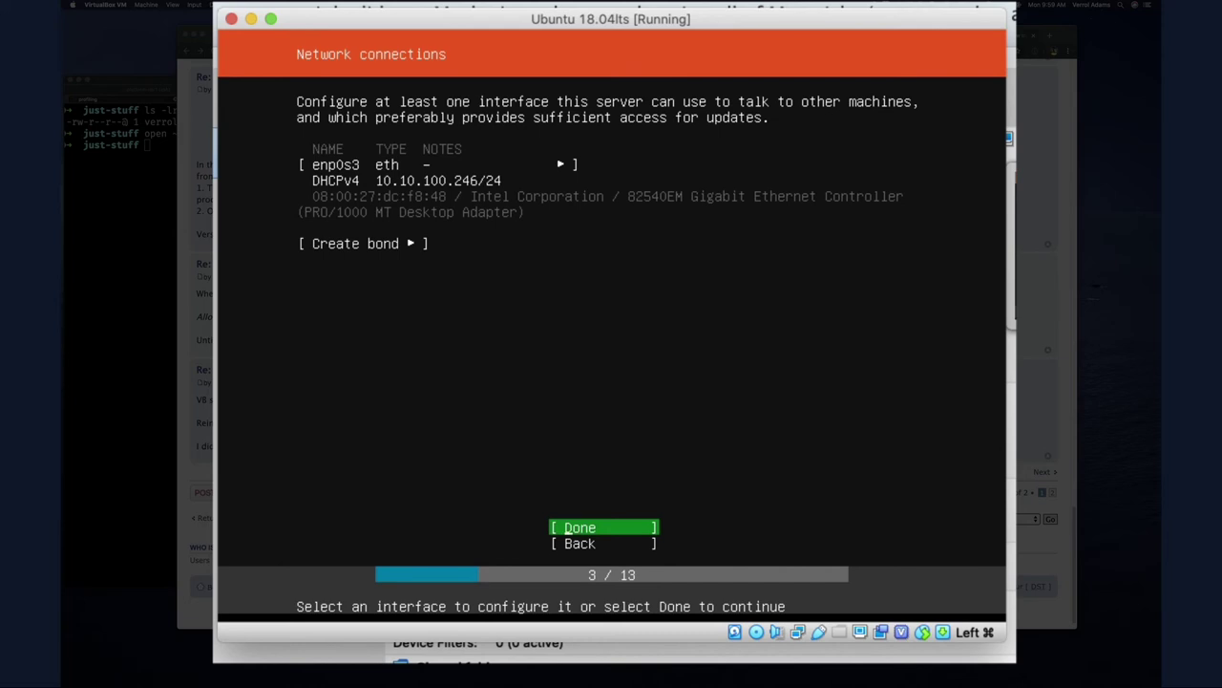
# Accept DHCP networking on enp0s3, no proxy, and the default archive mirror
pyautogui.press('Return')
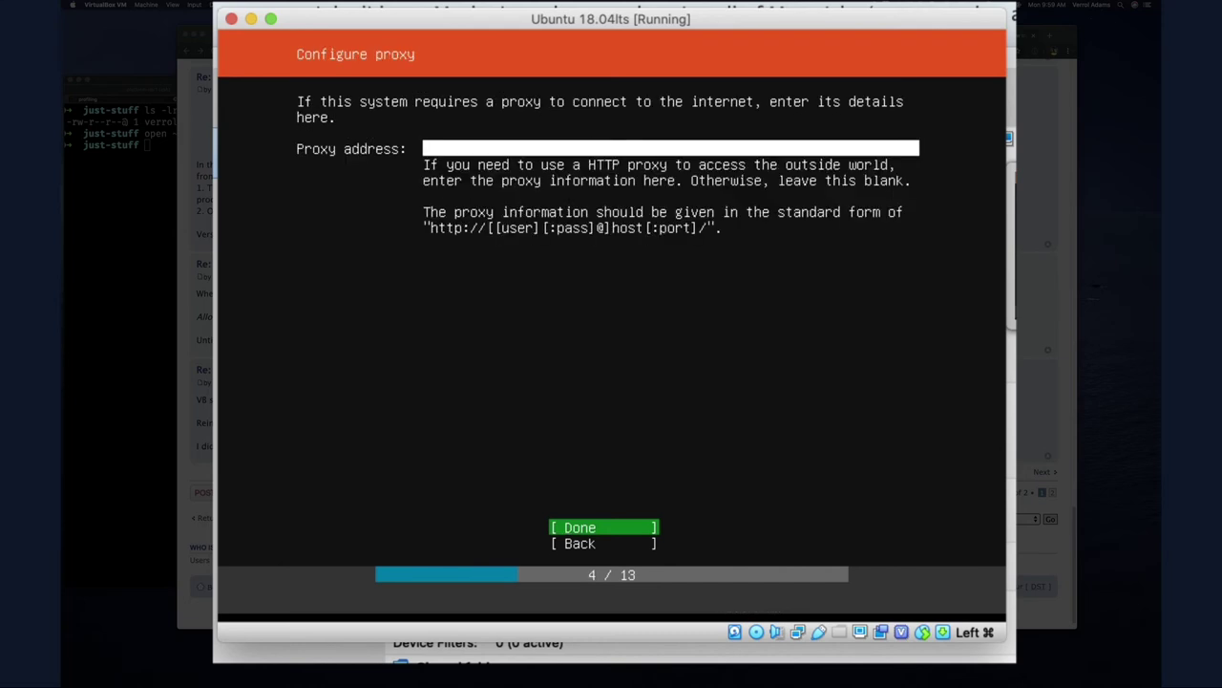
pyautogui.press('Return')
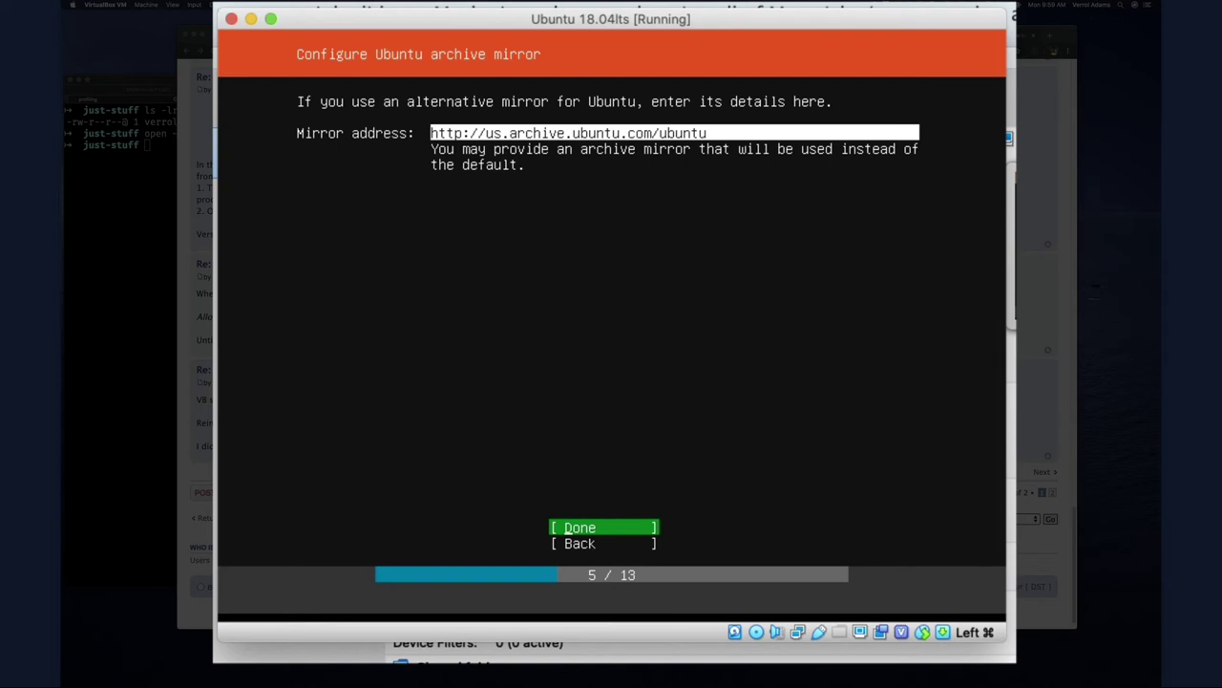
pyautogui.press('Return')
pyautogui.press('Return')
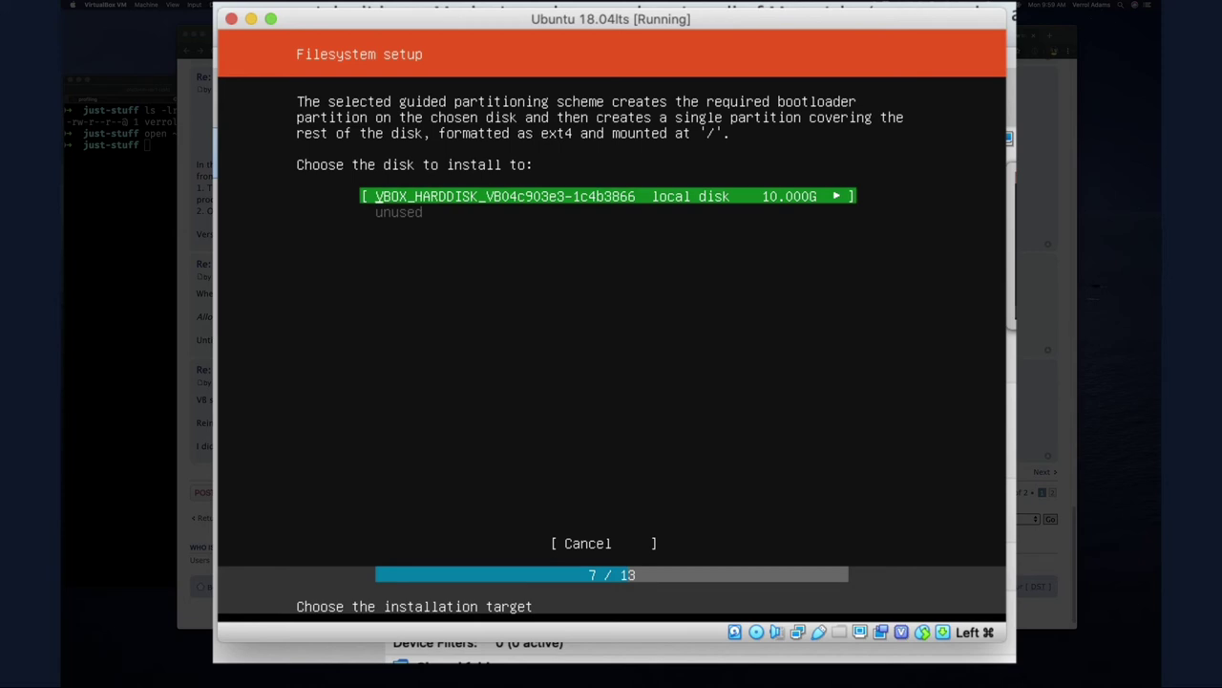
# Pick the 10 GB VBOX_HARDDISK, accept the proposed partitions, and confirm the destructive format
pyautogui.press('Return')
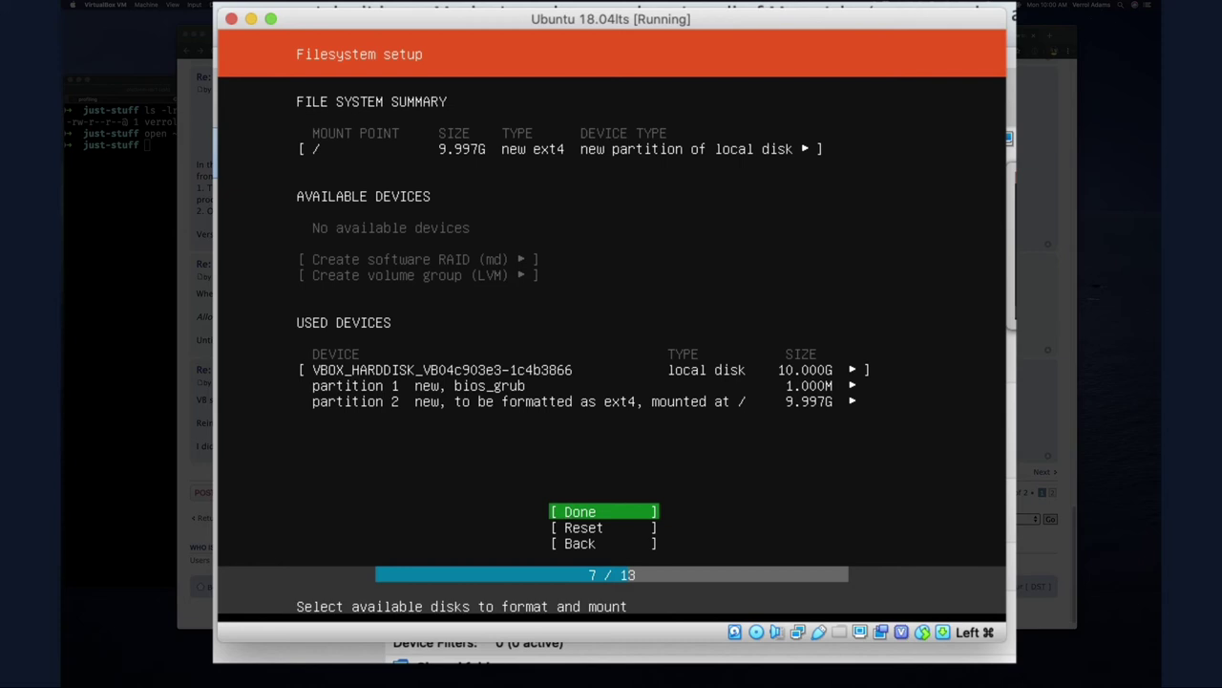
pyautogui.press('Return')
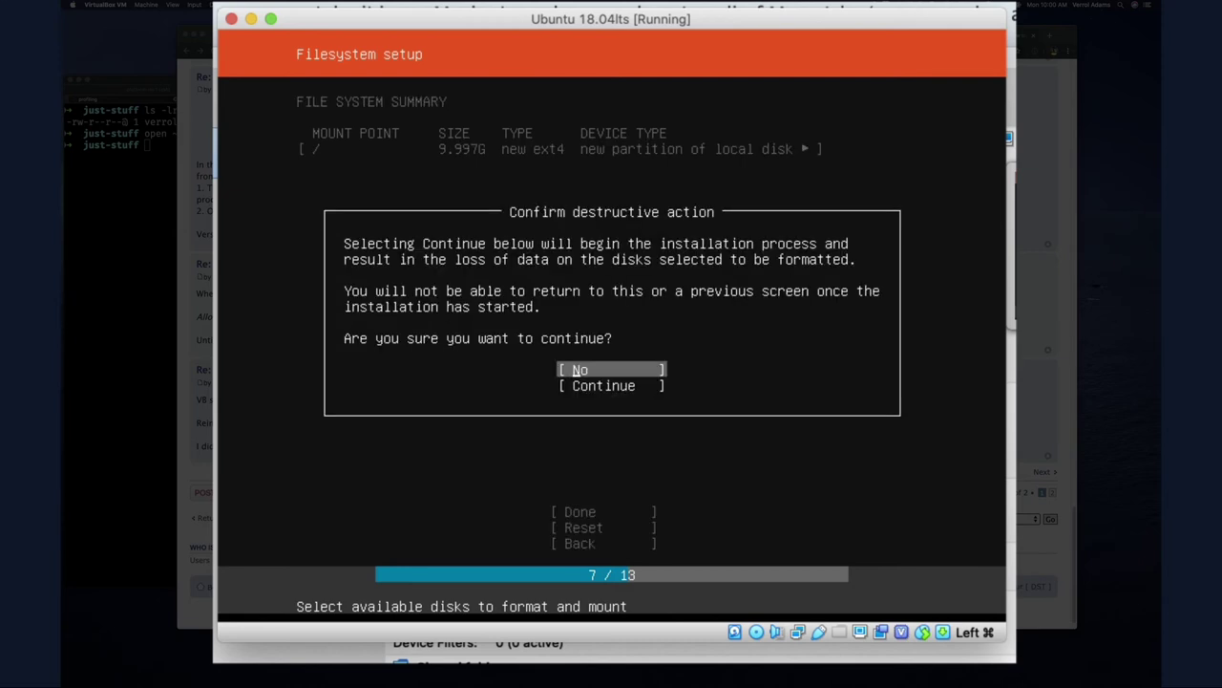
pyautogui.press('Down')
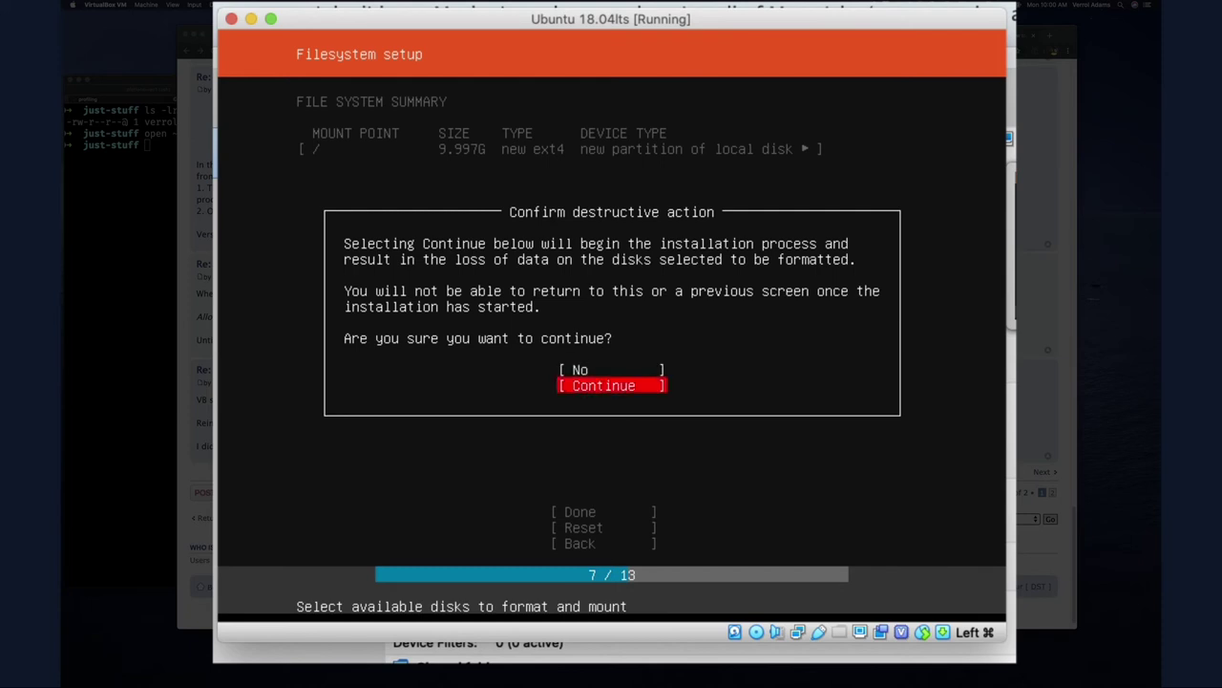
pyautogui.press('Return')
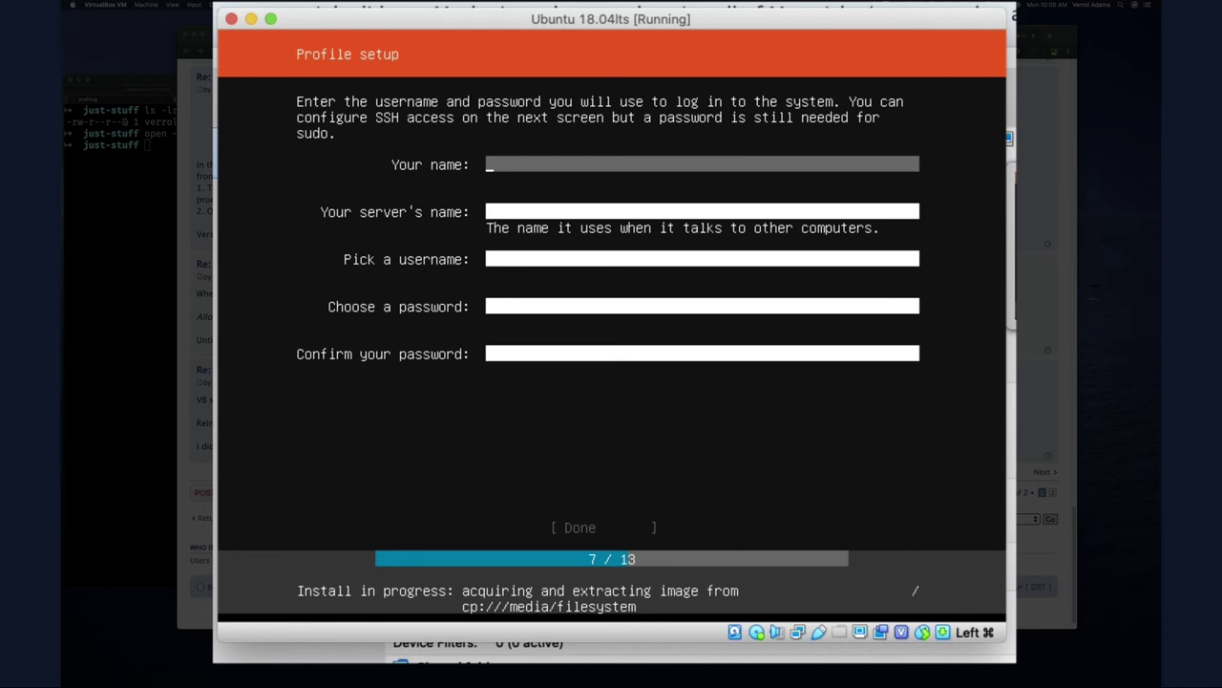
# Enter the user's full name in Profile setup, correcting a typo
pyautogui.write('Verrp; A')
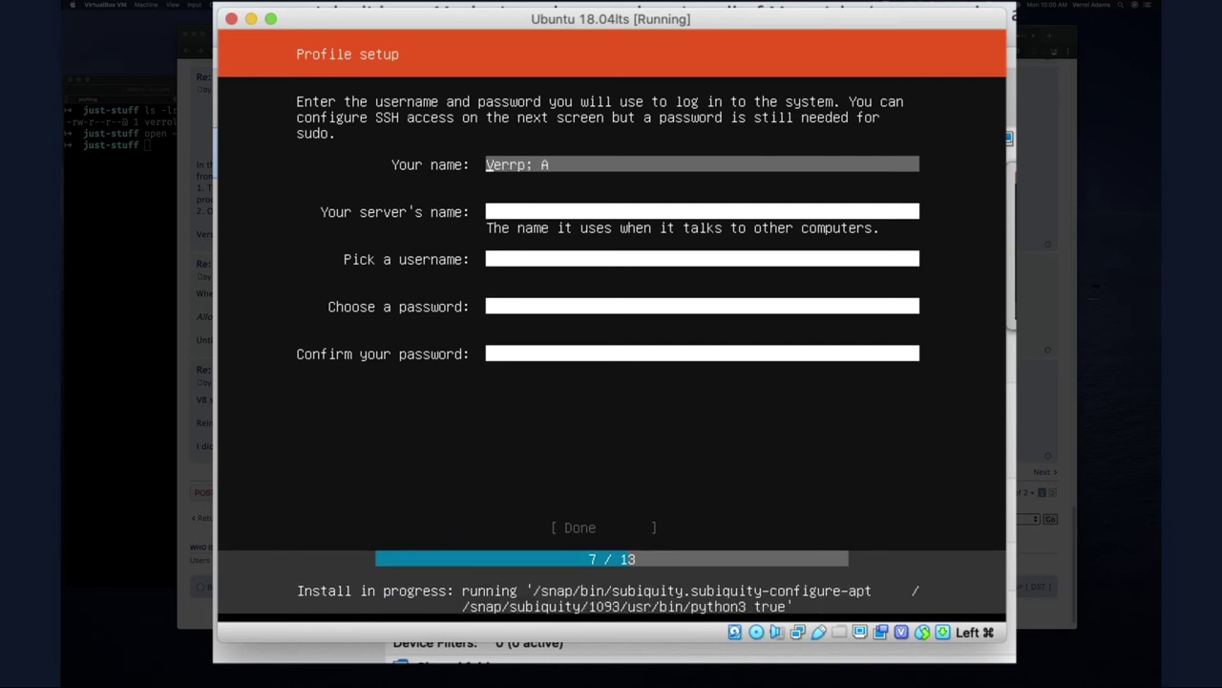
pyautogui.write('\\')
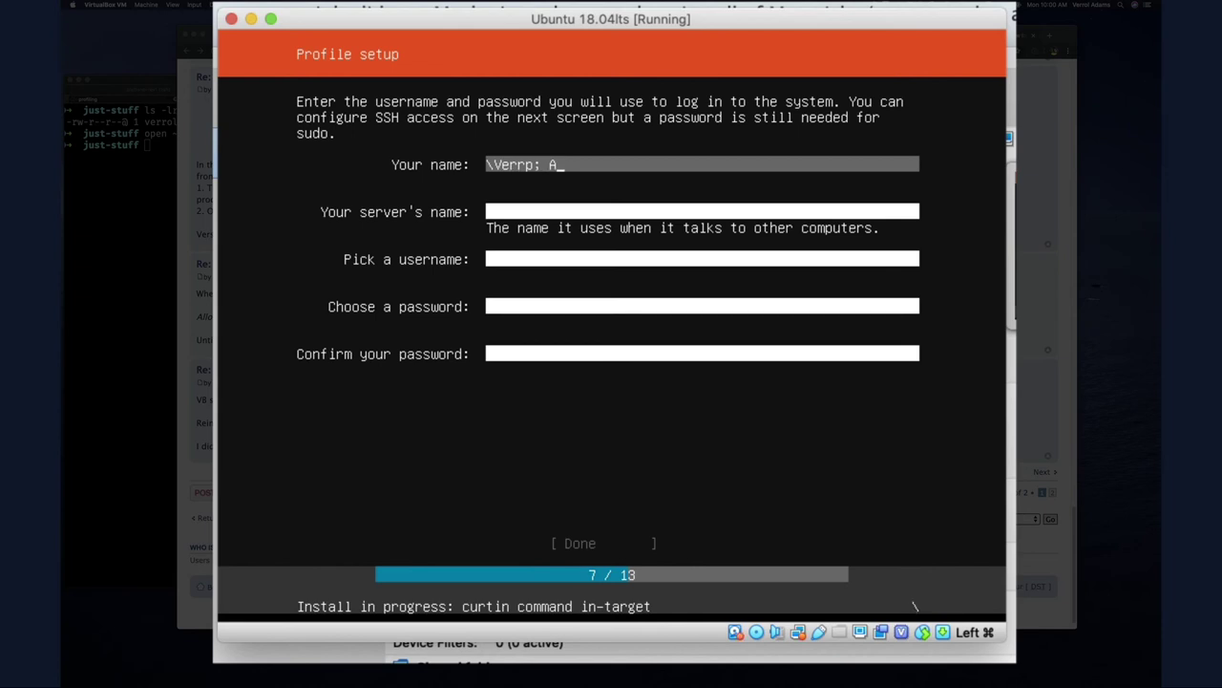
pyautogui.press('BackSpace')
pyautogui.press('BackSpace')
pyautogui.press('BackSpace')
pyautogui.press('BackSpace')
pyautogui.press('BackSpace')
pyautogui.press('BackSpace')
pyautogui.press('BackSpace')
pyautogui.press('BackSpace')
pyautogui.press('BackSpace')
pyautogui.write('Verrol Adams')
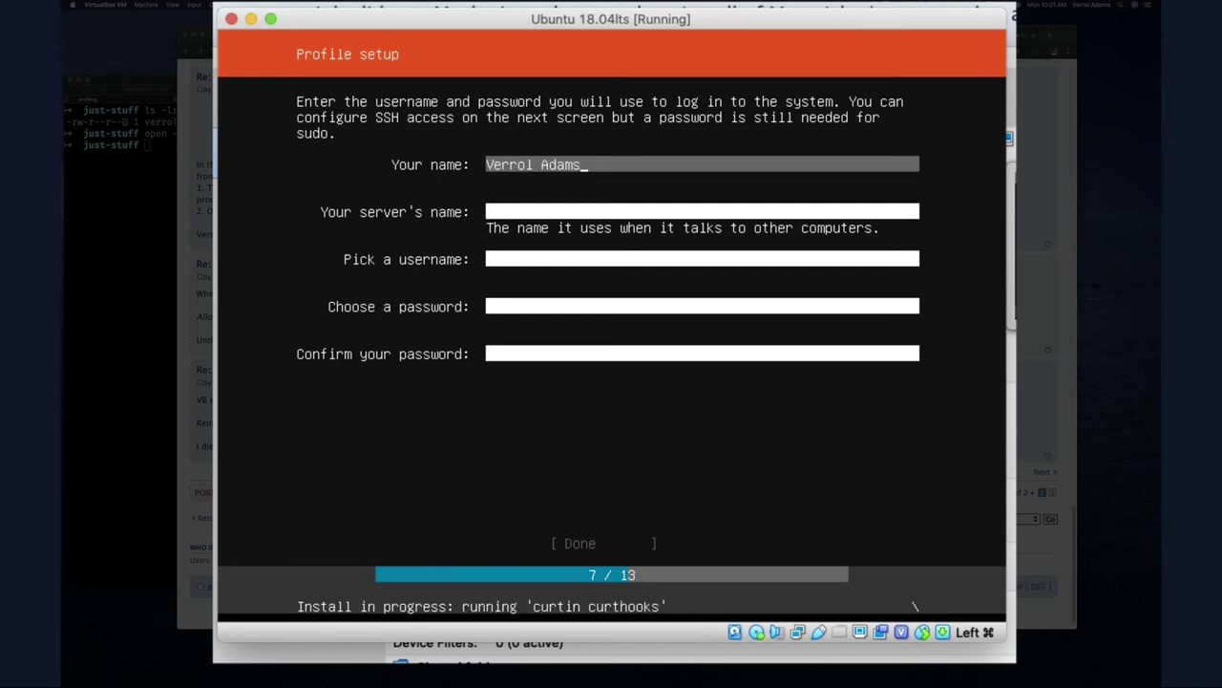
pyautogui.press('Tab')
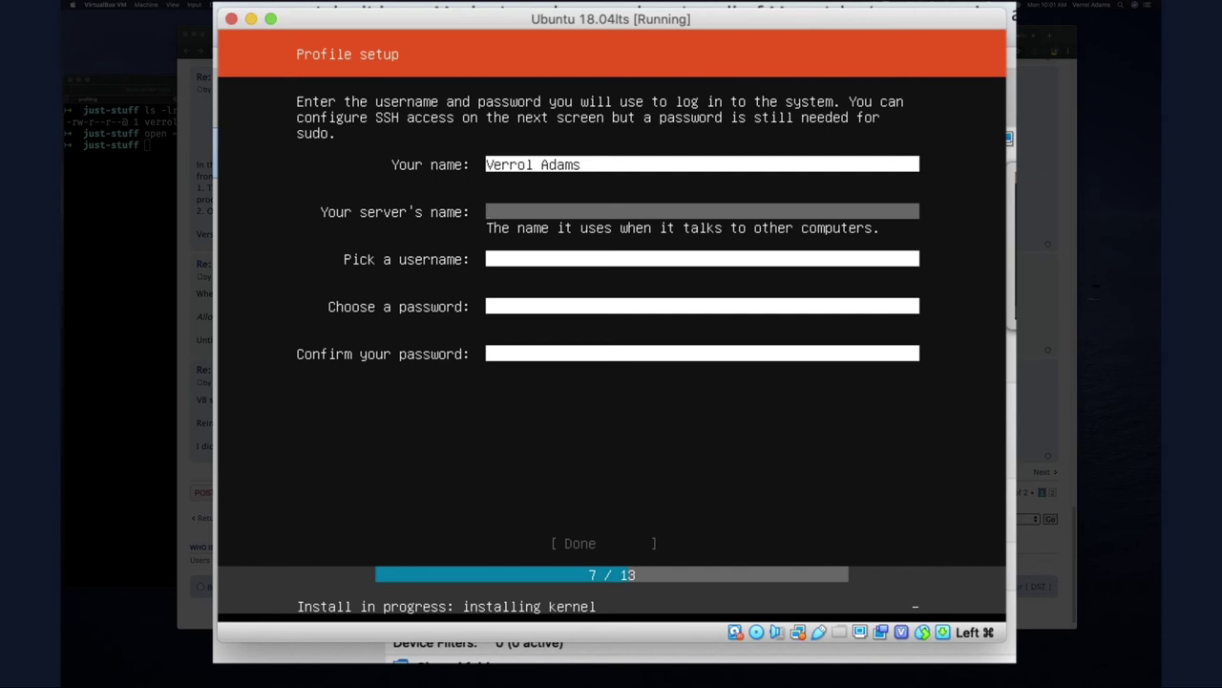
# Set the server name to linux-server0 and enter the login username
pyautogui.write('linux-server0')
pyautogui.click(489, 258)
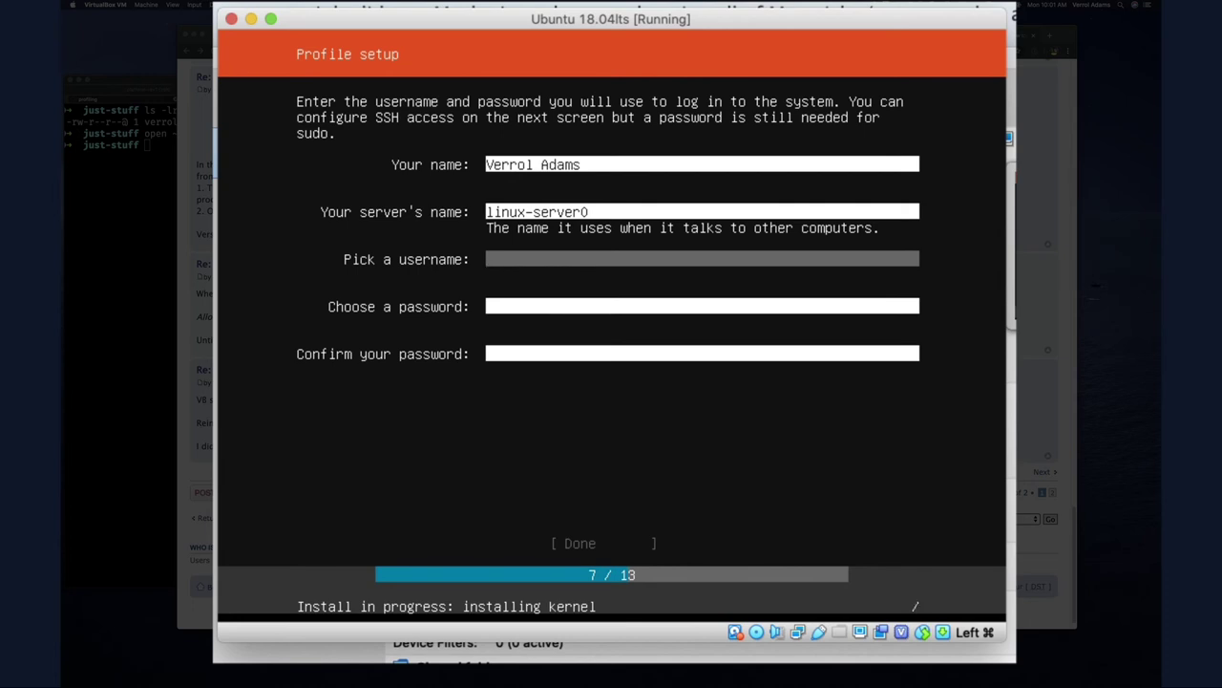
pyautogui.write('verrol')
# Enter and confirm the account password, then complete profile setup
pyautogui.press('Tab')
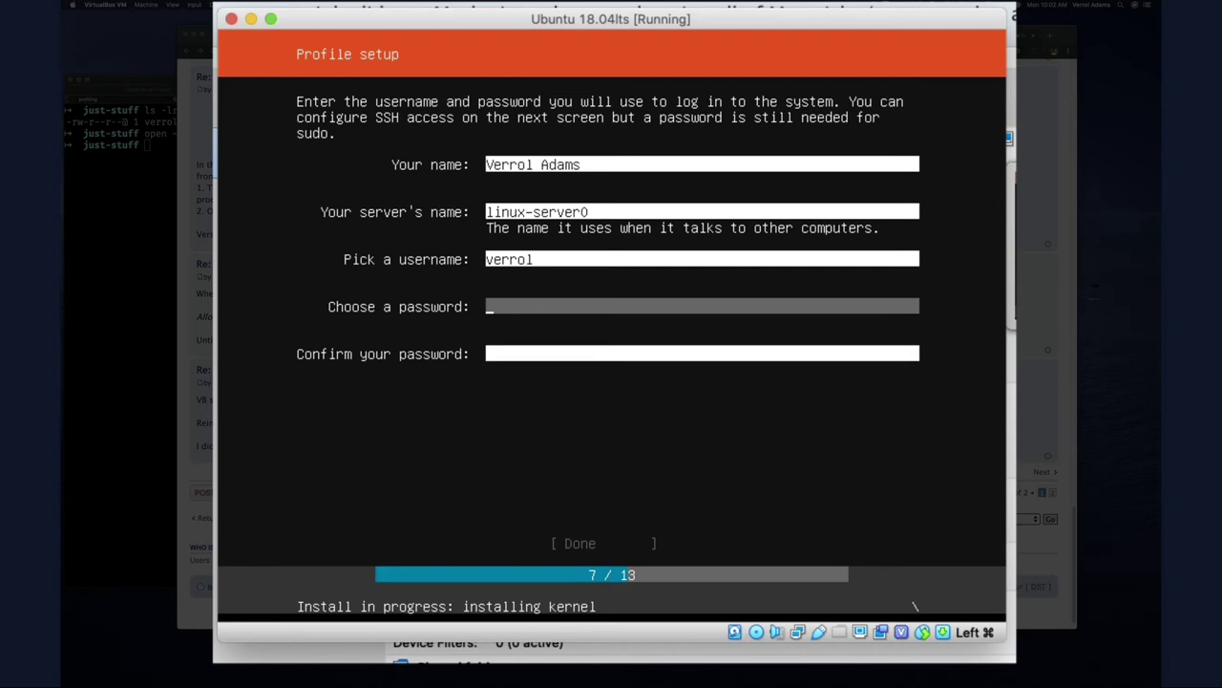
pyautogui.write('***********')
pyautogui.press('Tab')
pyautogui.write('*****')
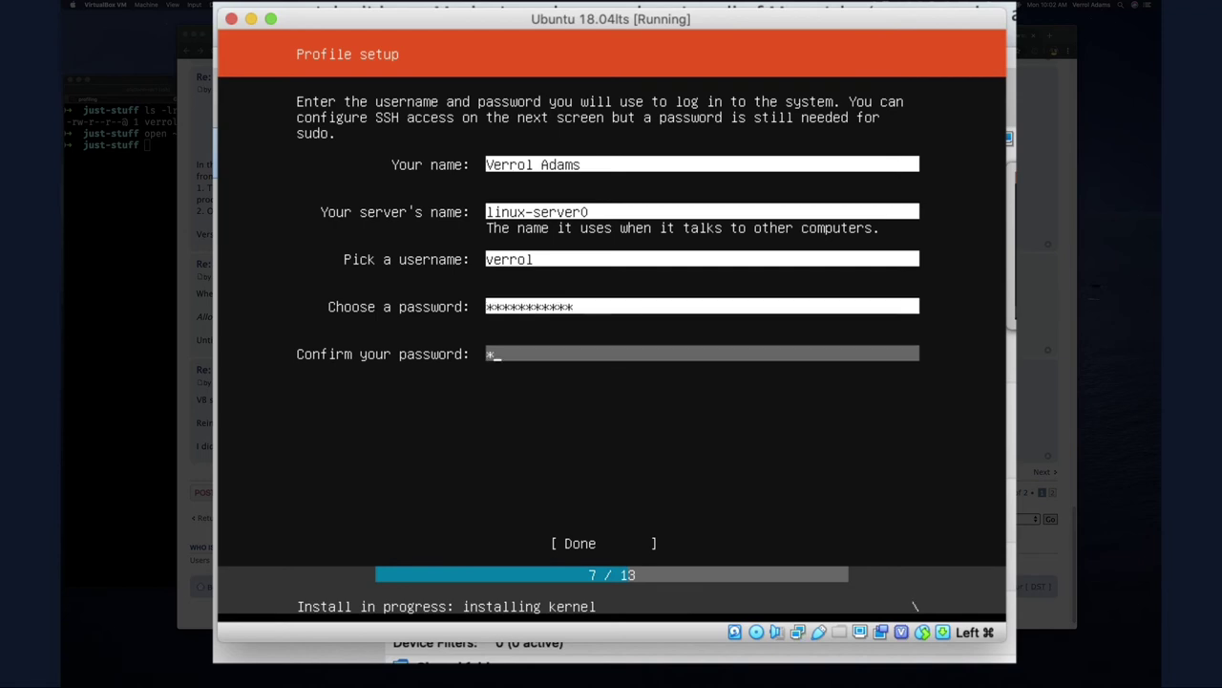
pyautogui.write('***')
pyautogui.press('BackSpace')
pyautogui.write('****')
pyautogui.press('Tab')
pyautogui.press('Return')
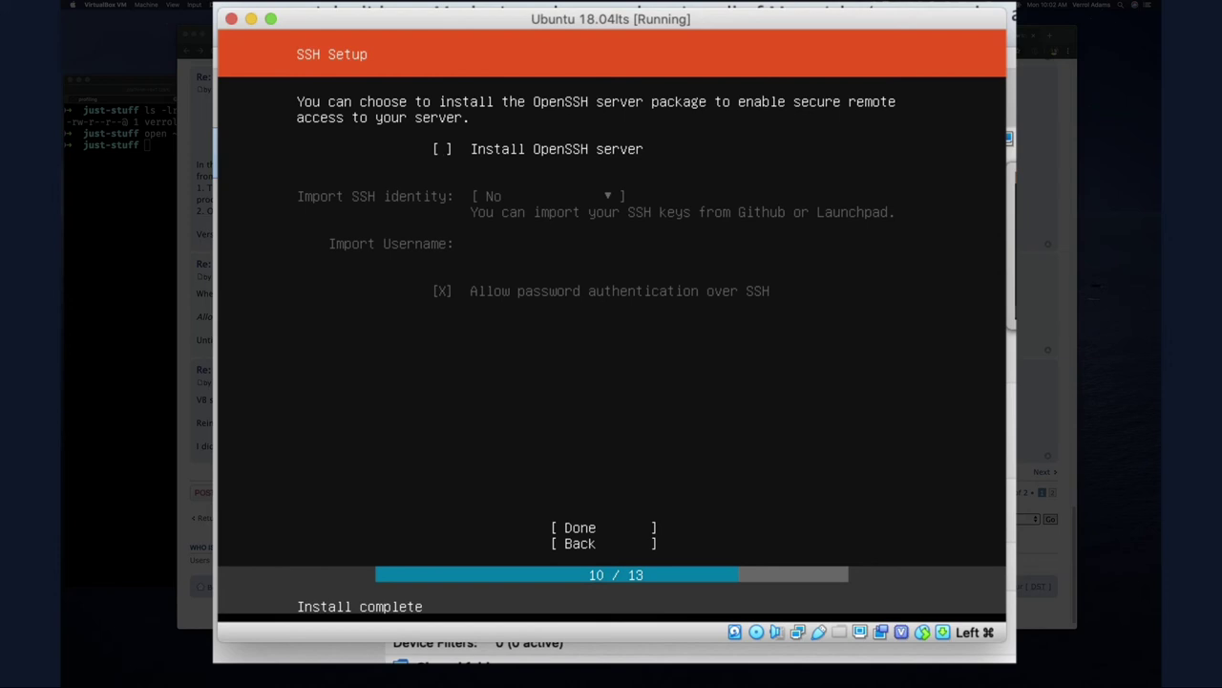
# Select Install OpenSSH server and finish SSH setup without importing an identity
pyautogui.press('space')
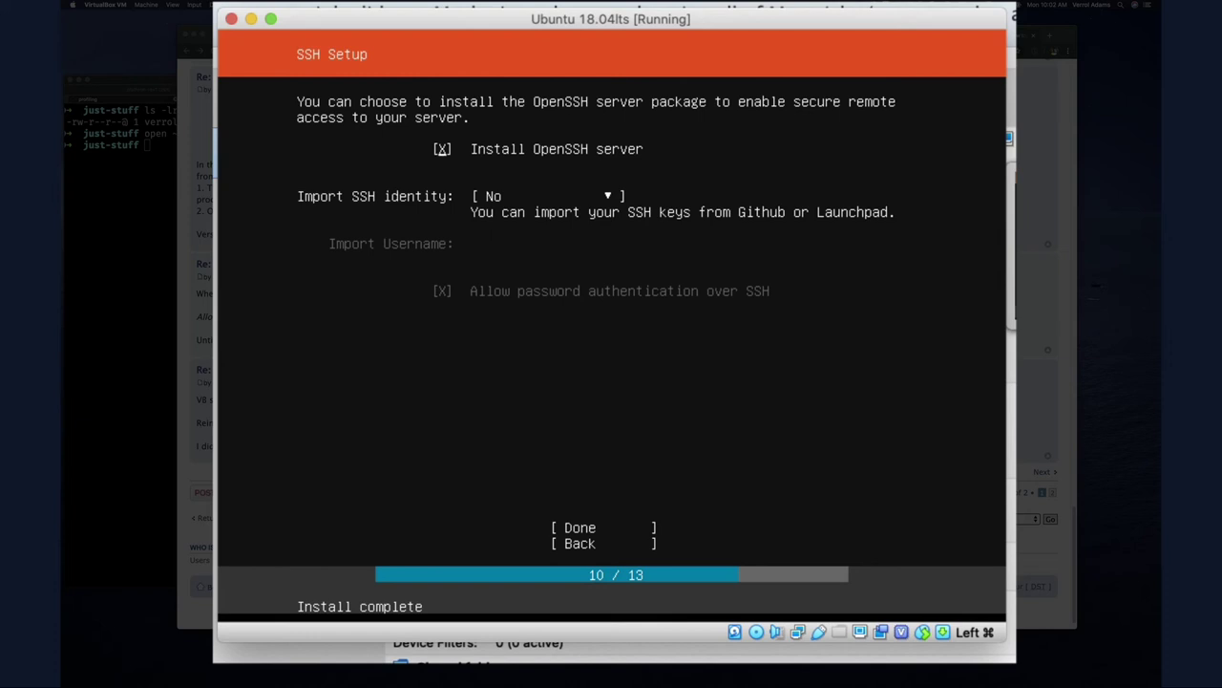
pyautogui.press('Tab')
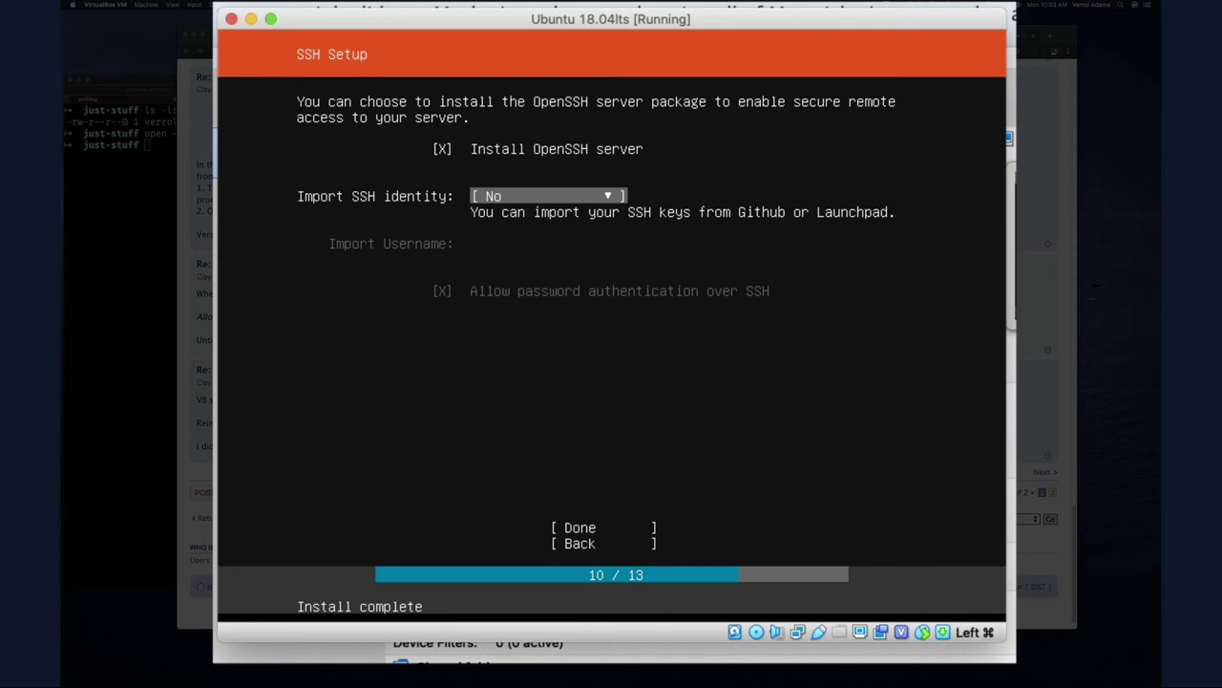
pyautogui.press('Tab')
pyautogui.press('Return')
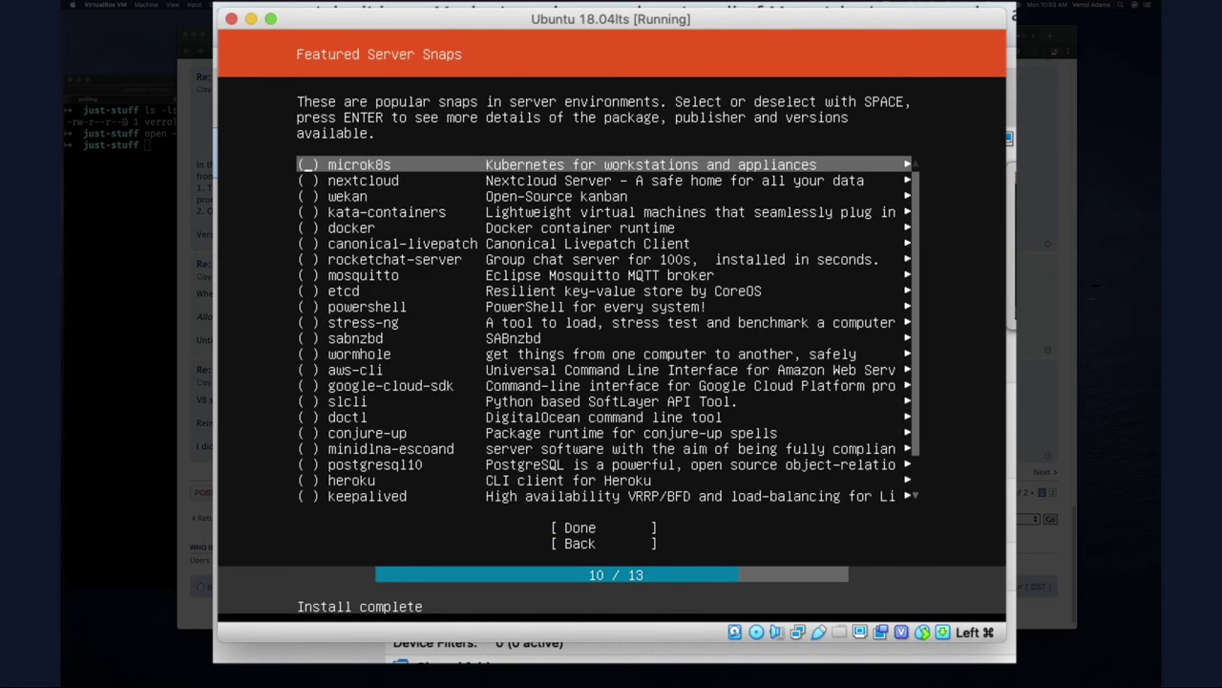
# Browse the Featured Server Snaps list and continue without selecting any
pyautogui.press('Down')
pyautogui.press('Up')
pyautogui.press('Down')
pyautogui.press('Down')
pyautogui.press('Down')
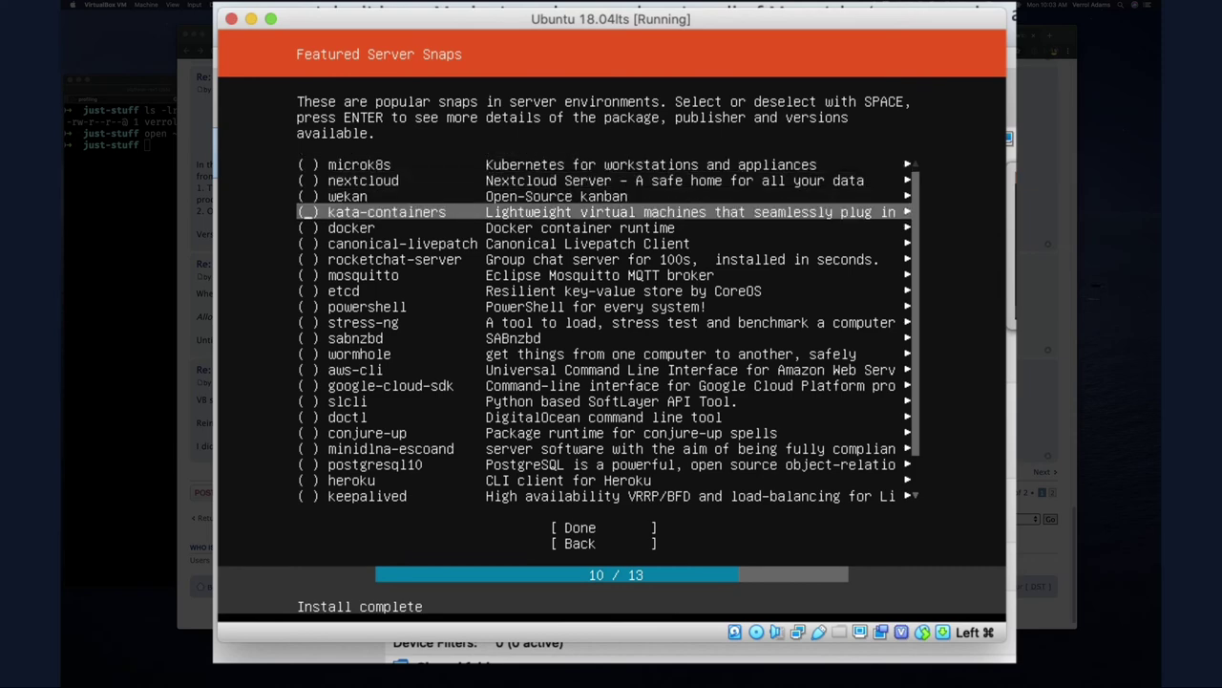
pyautogui.press('Down')
pyautogui.press('Down')
pyautogui.press('Down')
pyautogui.press('Down')
pyautogui.press('Down')
pyautogui.press('Down')
pyautogui.press('Down')
pyautogui.press('Down')
pyautogui.press('Down')
pyautogui.press('Down')
pyautogui.press('Down')
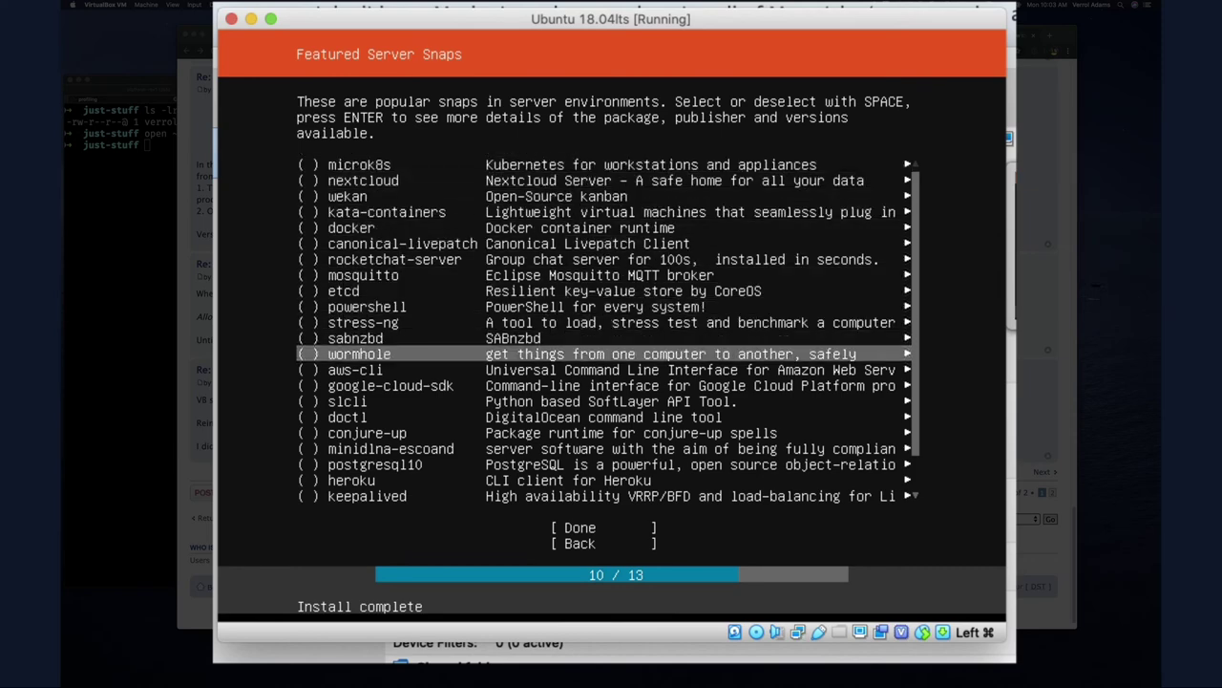
pyautogui.press('Up')
pyautogui.press('Up')
pyautogui.press('Down')
pyautogui.press('Down')
pyautogui.press('Down')
pyautogui.press('Down')
pyautogui.press('Down')
pyautogui.press('Down')
pyautogui.press('Down')
pyautogui.press('Down')
pyautogui.press('Down')
pyautogui.press('Down')
pyautogui.press('Down')
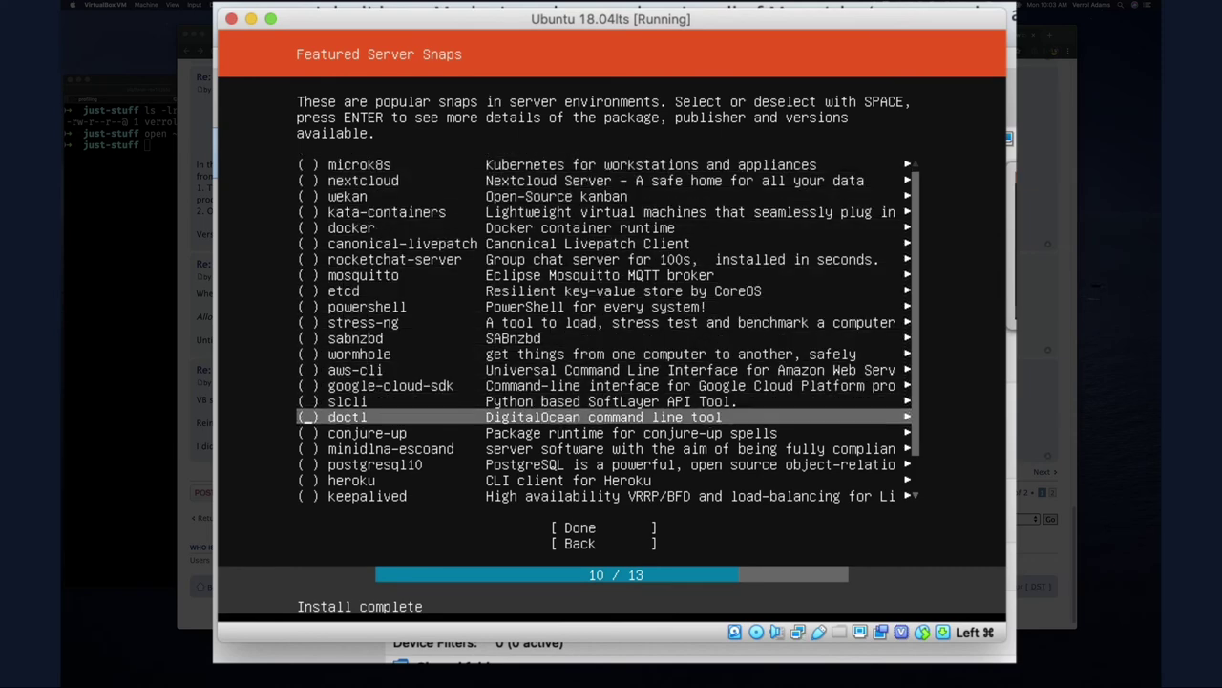
pyautogui.press('Up')
pyautogui.press('Up')
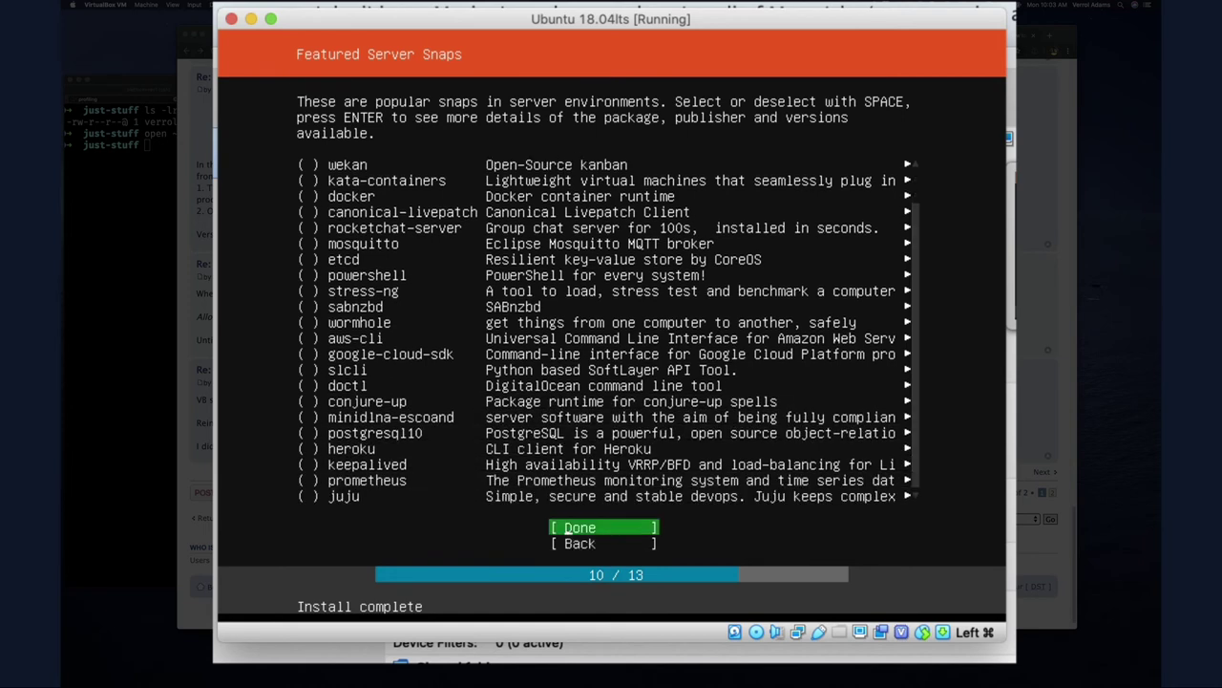
pyautogui.press('Down')
pyautogui.press('Return')
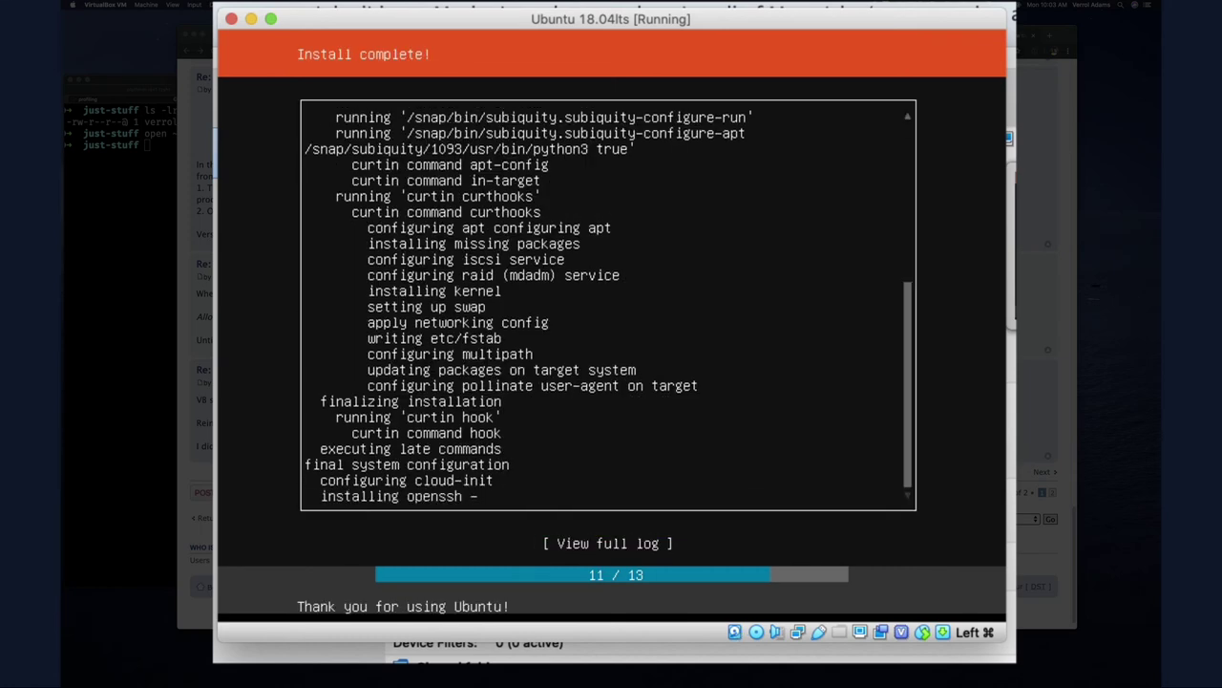
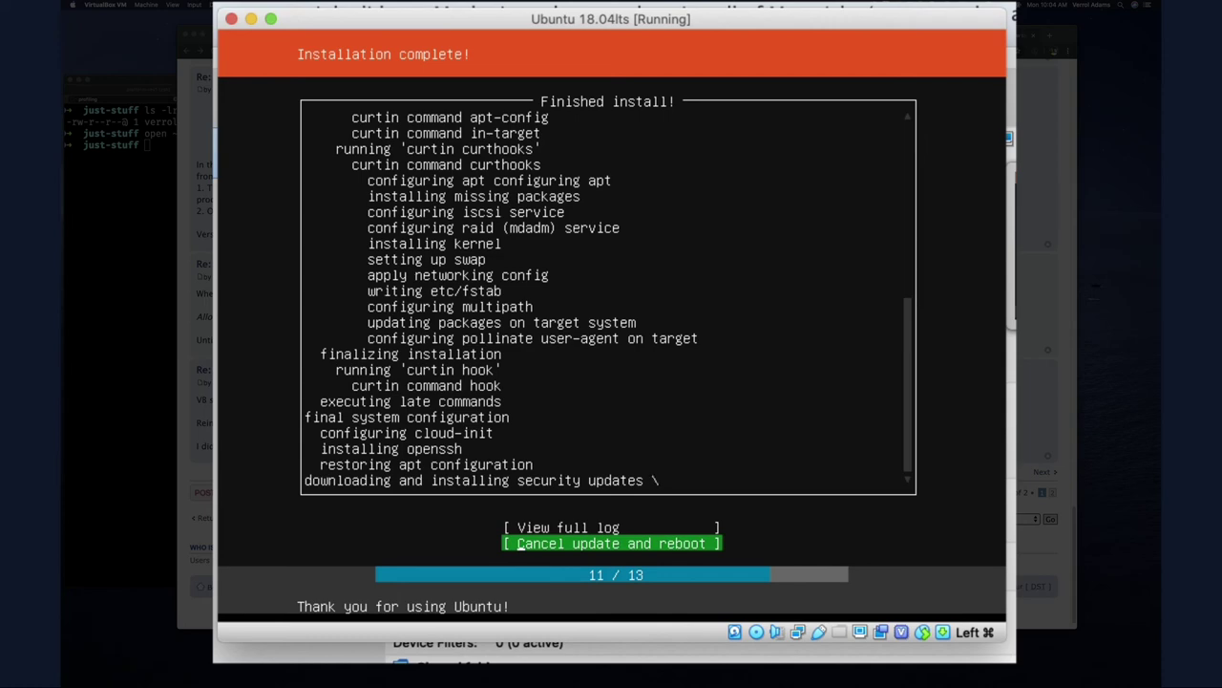
# Choose 'Cancel update and reboot', then close the full installer log
pyautogui.press('Return')
pyautogui.press('Return')
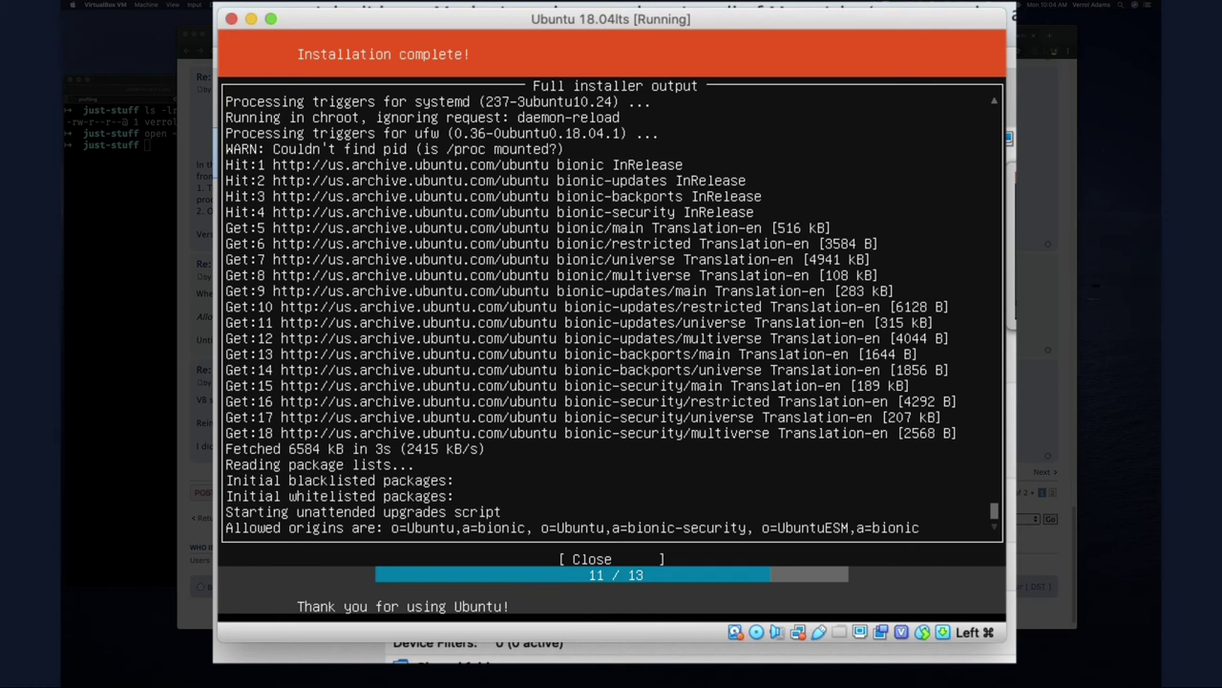
pyautogui.press('Up')
pyautogui.press('Down')
pyautogui.press('Tab')
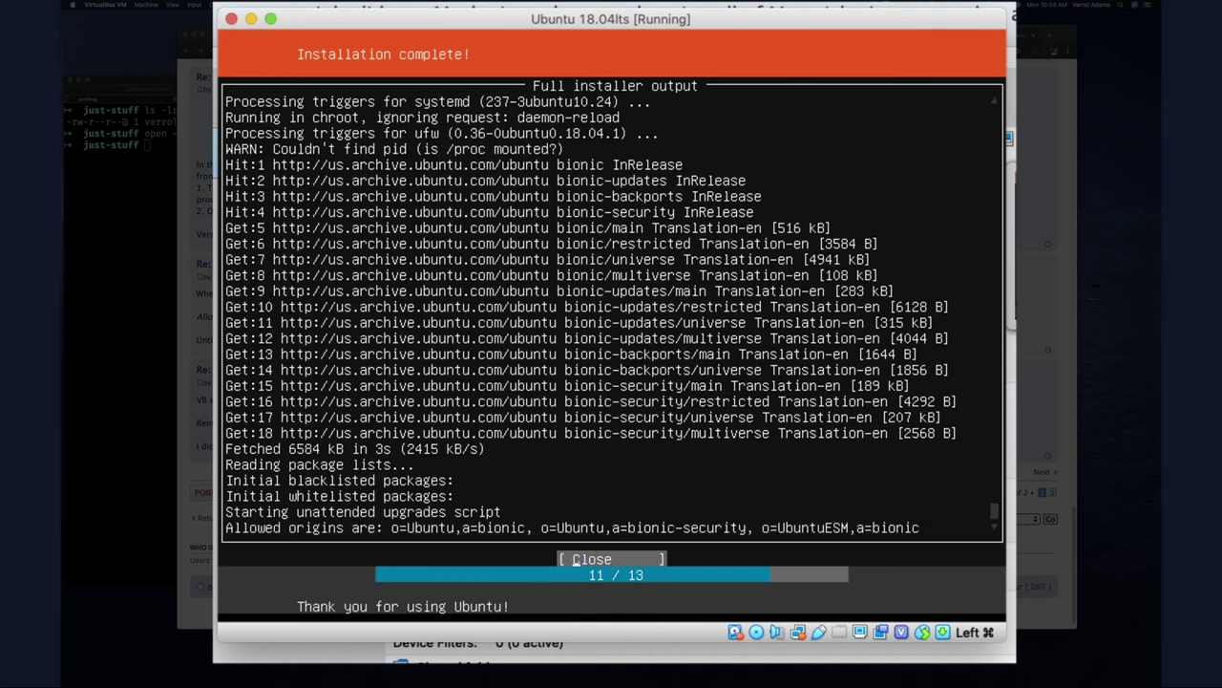
pyautogui.press('Tab')
pyautogui.press('Tab')
pyautogui.press('Tab')
pyautogui.press('Tab')
pyautogui.press('Return')
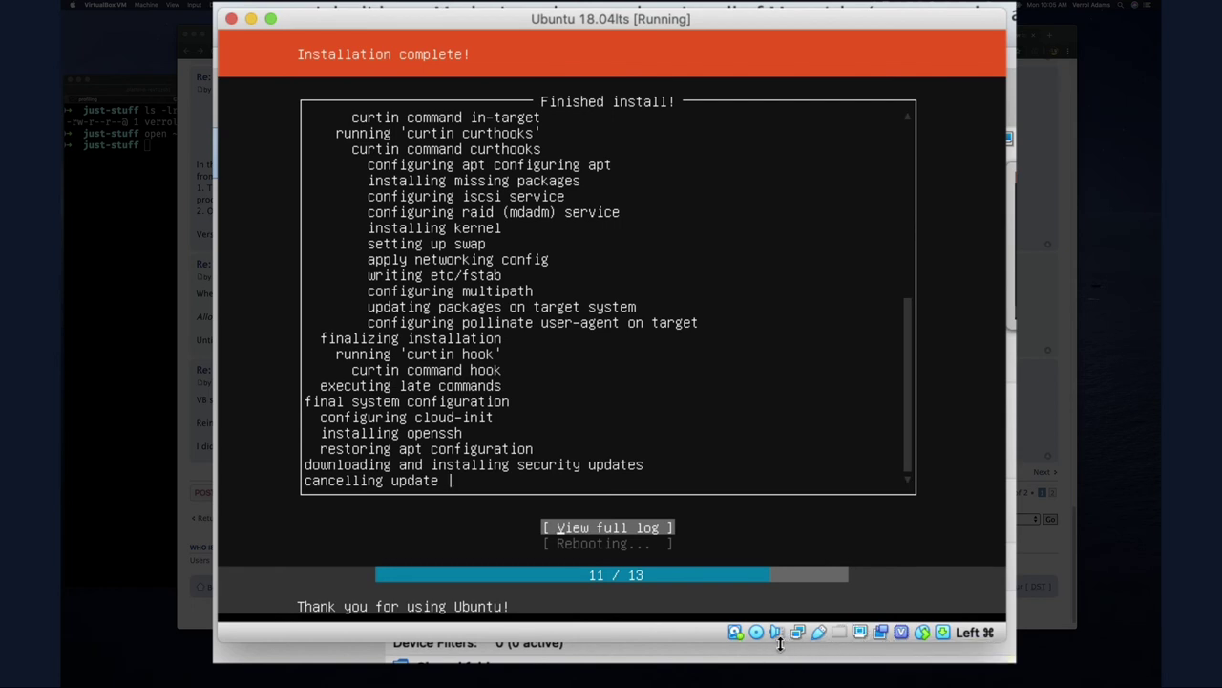
# Open the optical disc menu from the VM window's status bar
pyautogui.click(756, 633)
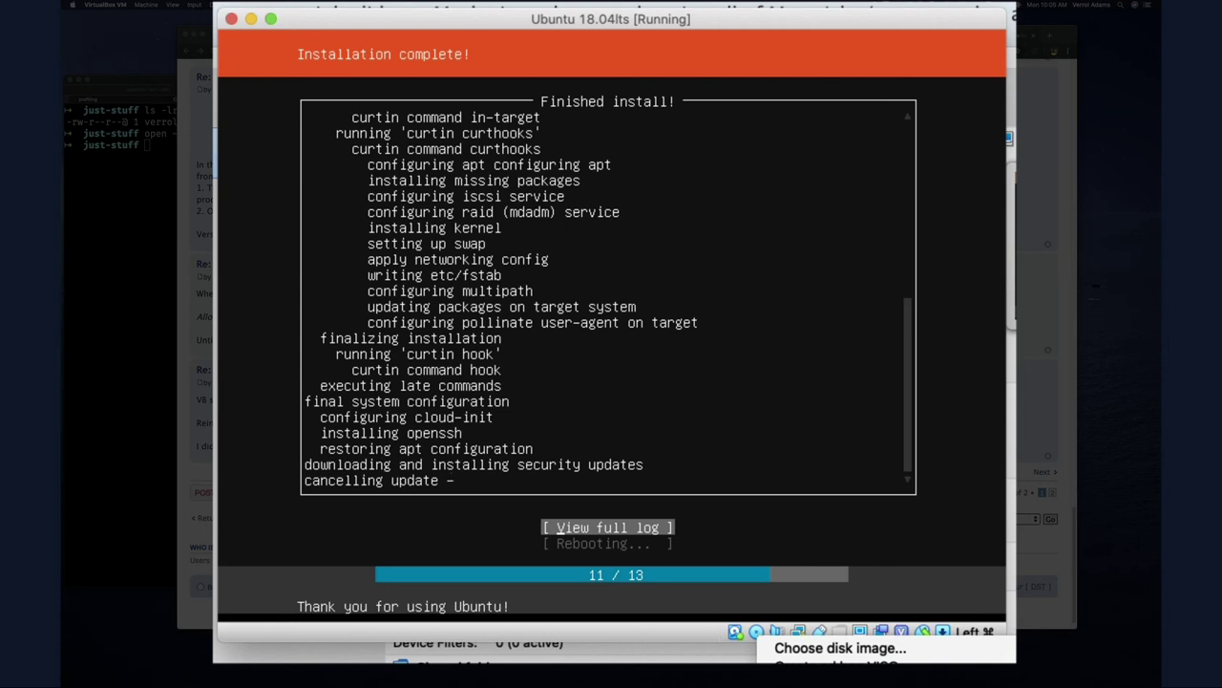
# Close the optical disc menu without choosing anything
pyautogui.click(576, 639)
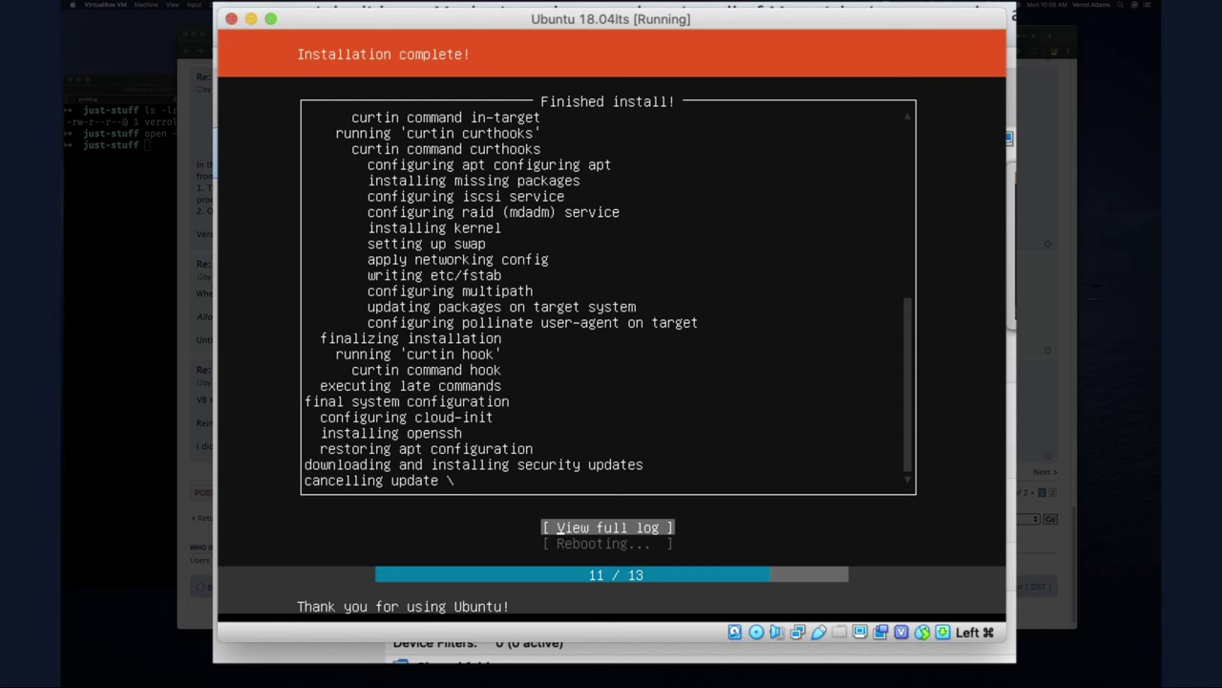
# Power off the running Ubuntu 18.04lts virtual machine
pyautogui.click(232, 18)
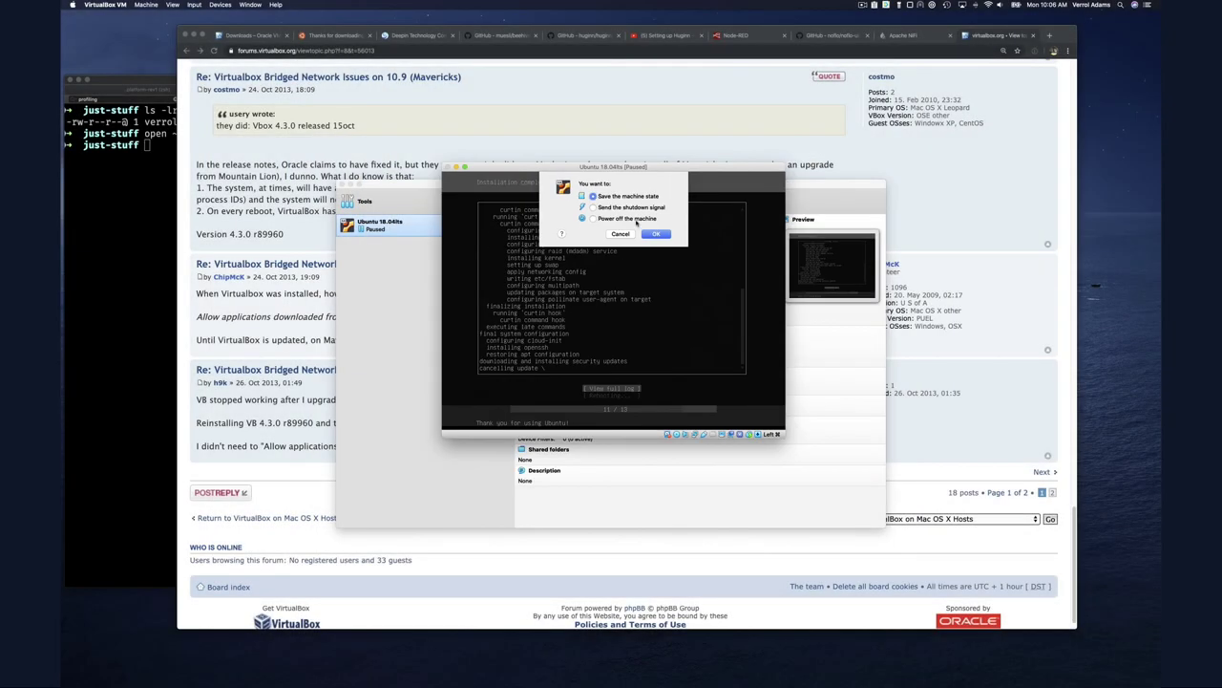
pyautogui.click(690, 140)
pyautogui.click(657, 234)
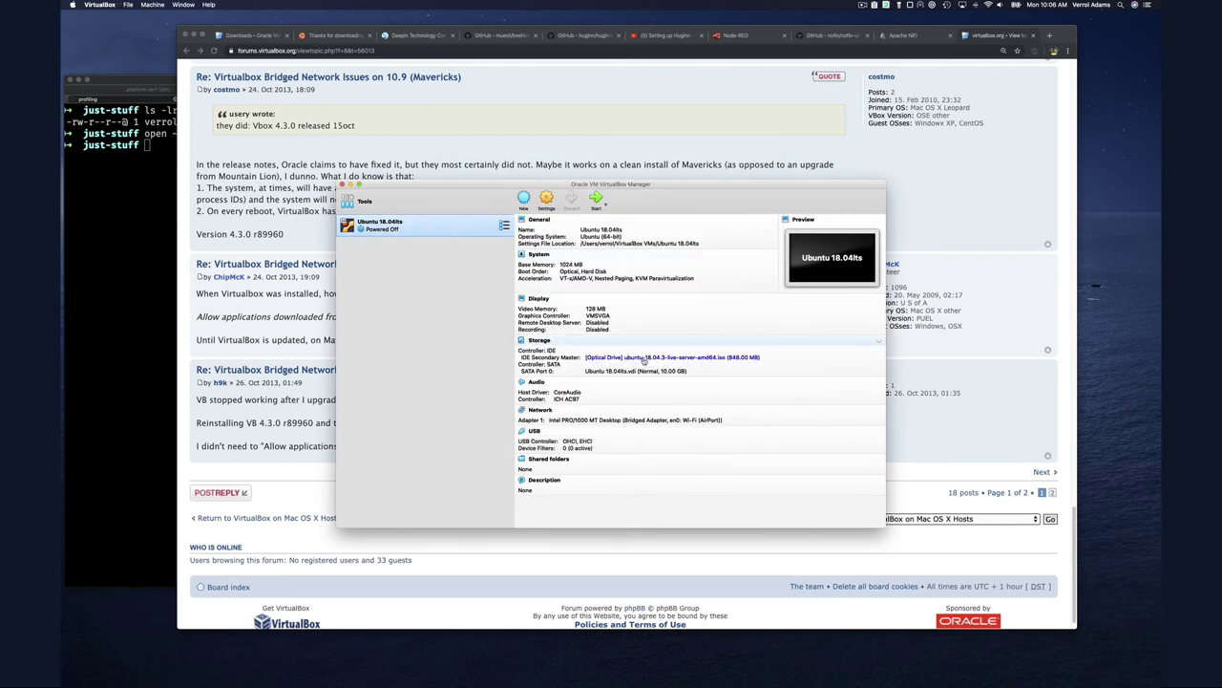
# Remove the install ISO from the optical drive in Storage settings and save
pyautogui.click(542, 342)
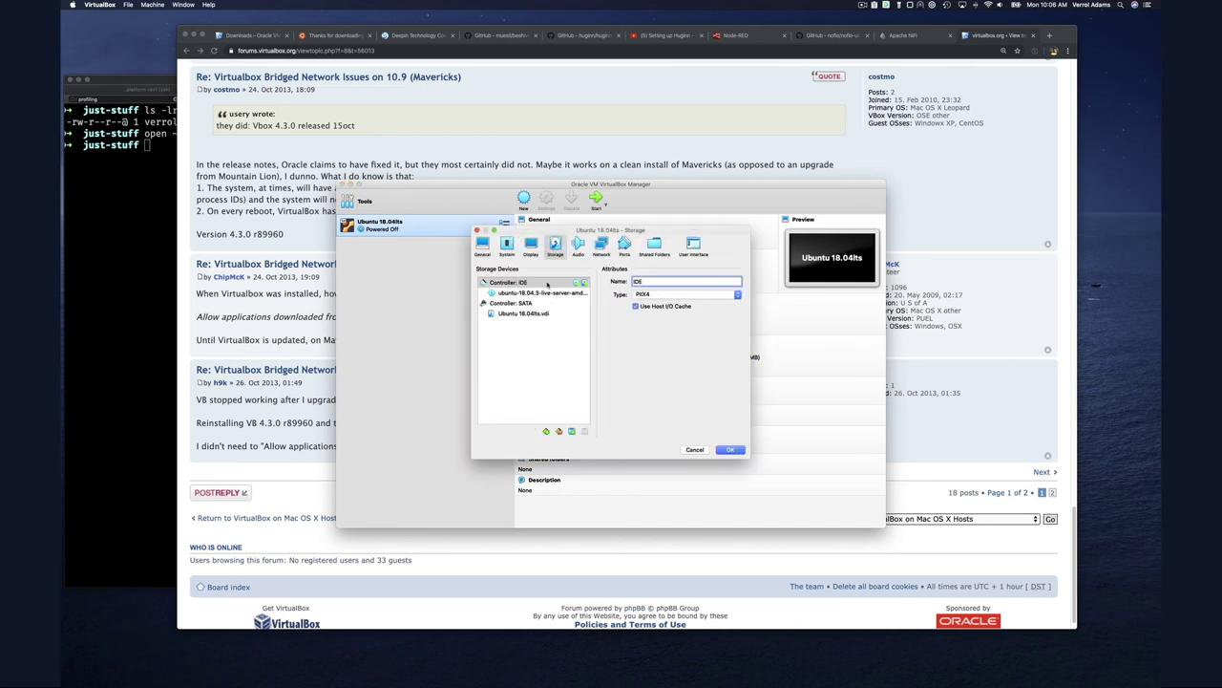
pyautogui.click(538, 294)
pyautogui.click(739, 284)
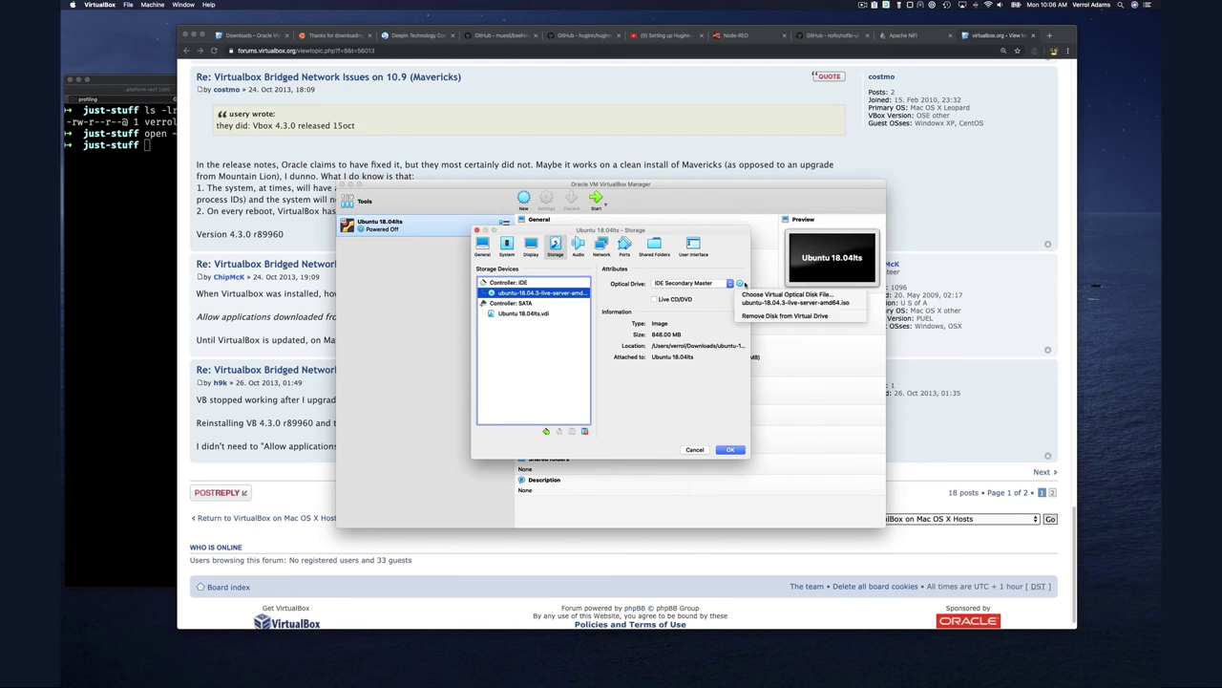
pyautogui.click(761, 316)
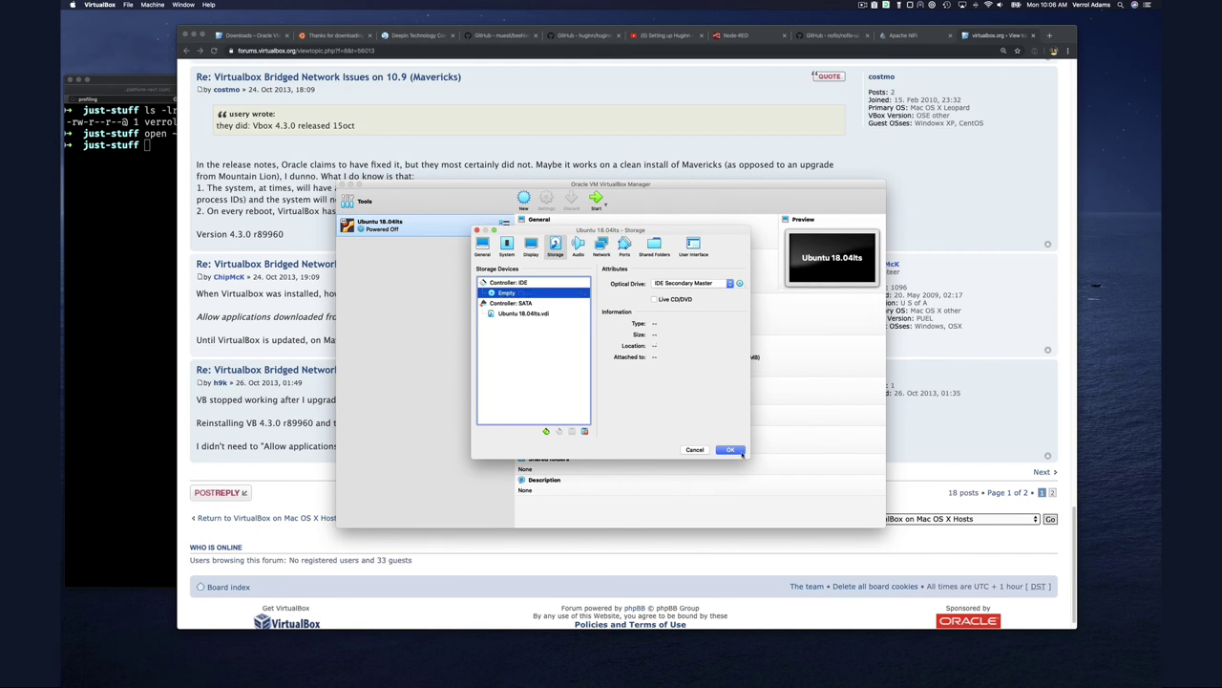
pyautogui.click(741, 451)
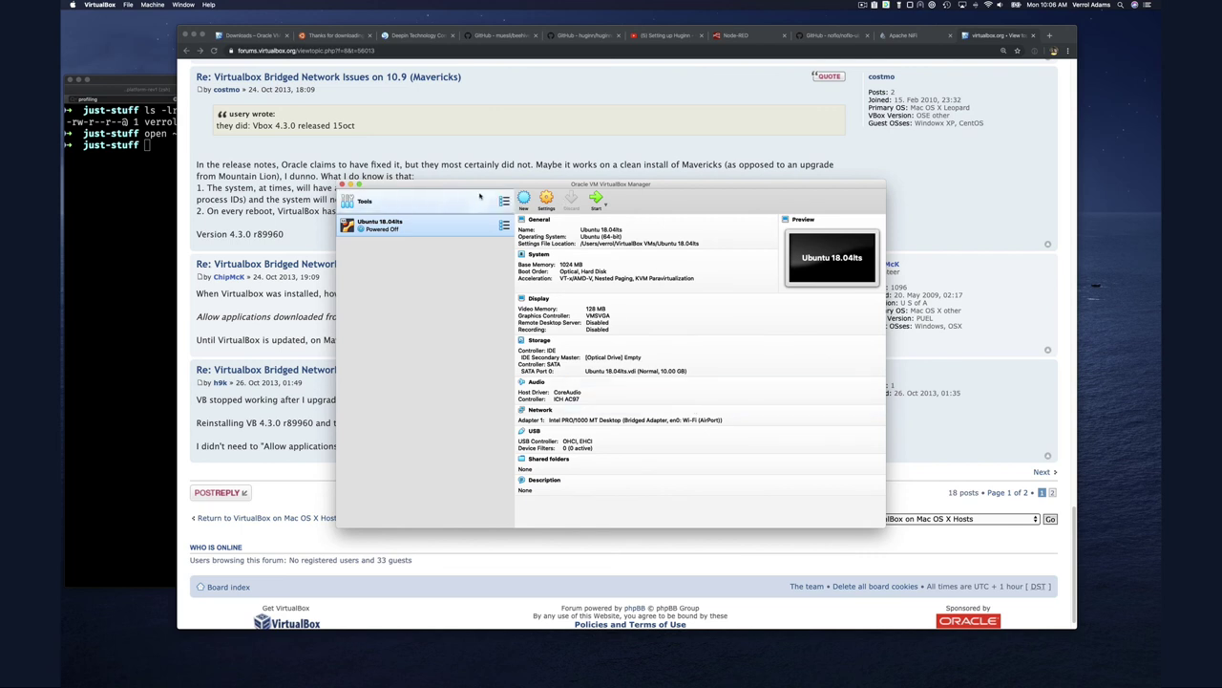
# Start Ubuntu 18.04lts and dismiss the keyboard-capture and mouse-integration notices
pyautogui.click(595, 200)
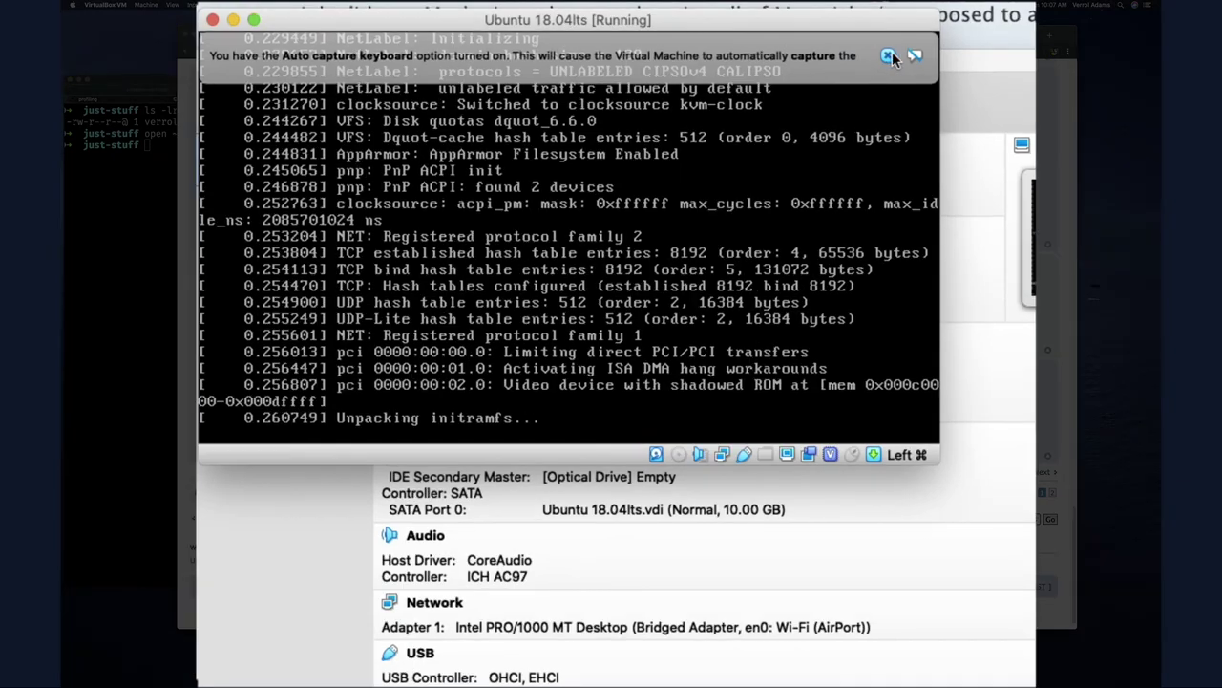
pyautogui.click(888, 55)
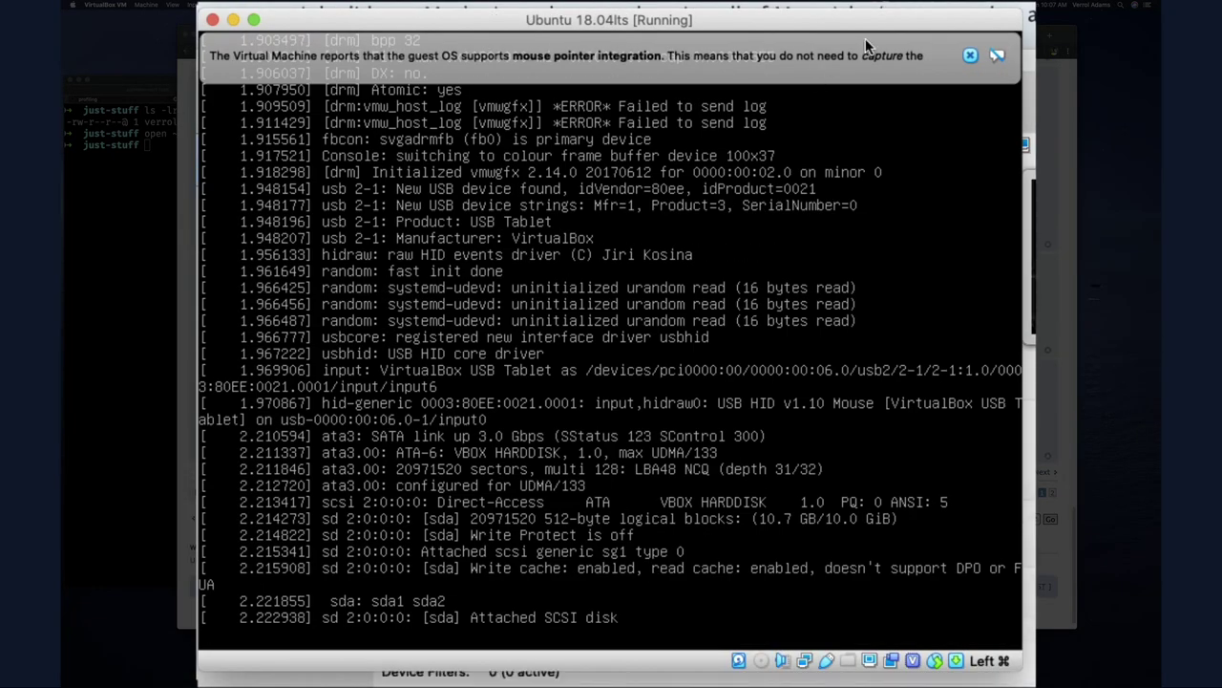
pyautogui.click(971, 55)
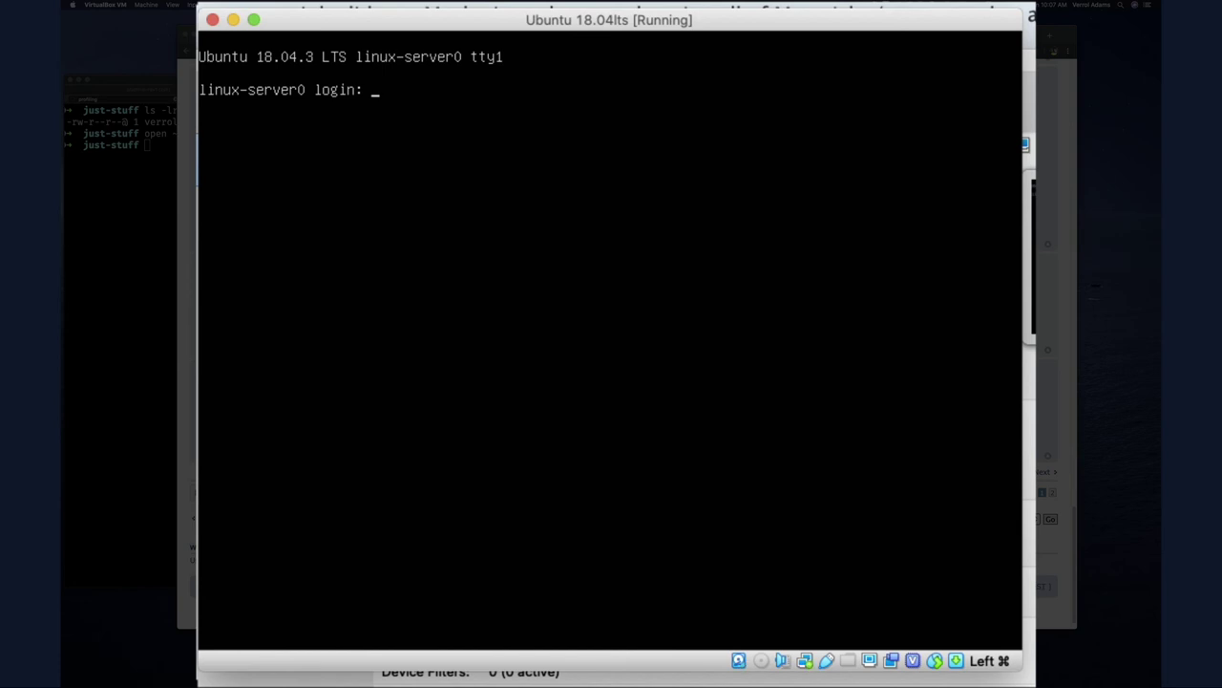
# Log in with the user's username and password, retrying after a failure, then run 'sudo apt update'
pyautogui.write('v')
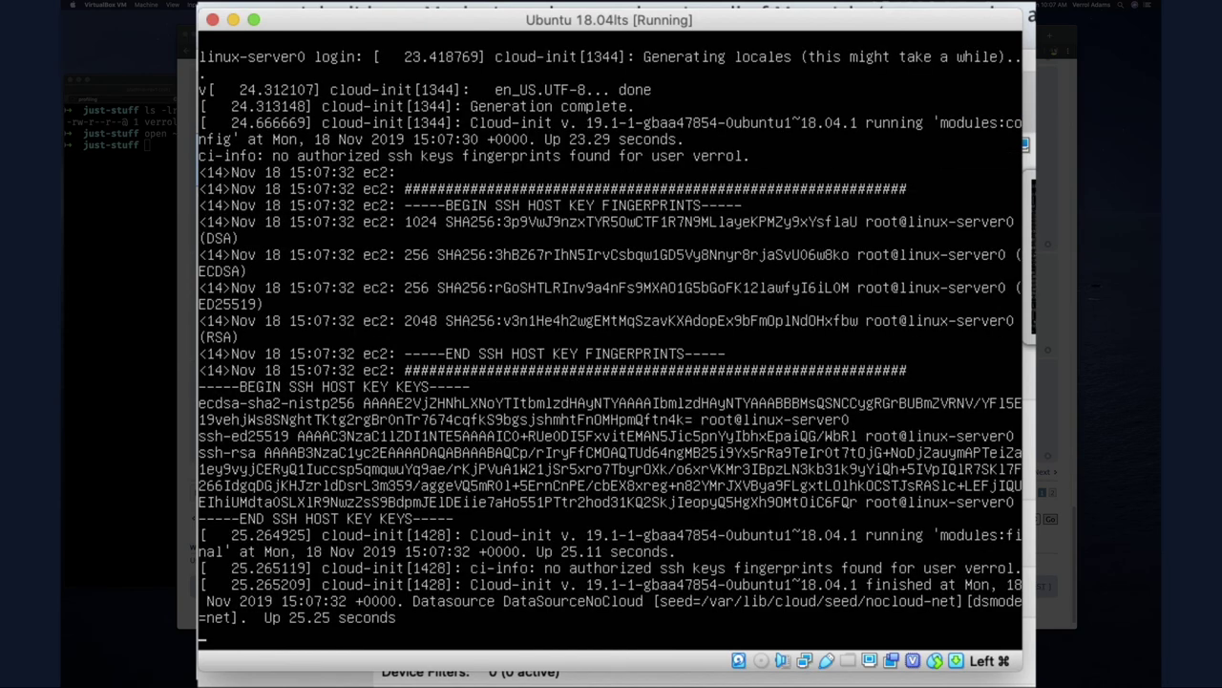
pyautogui.press('Return')
pyautogui.press('Return')
pyautogui.press('Return')
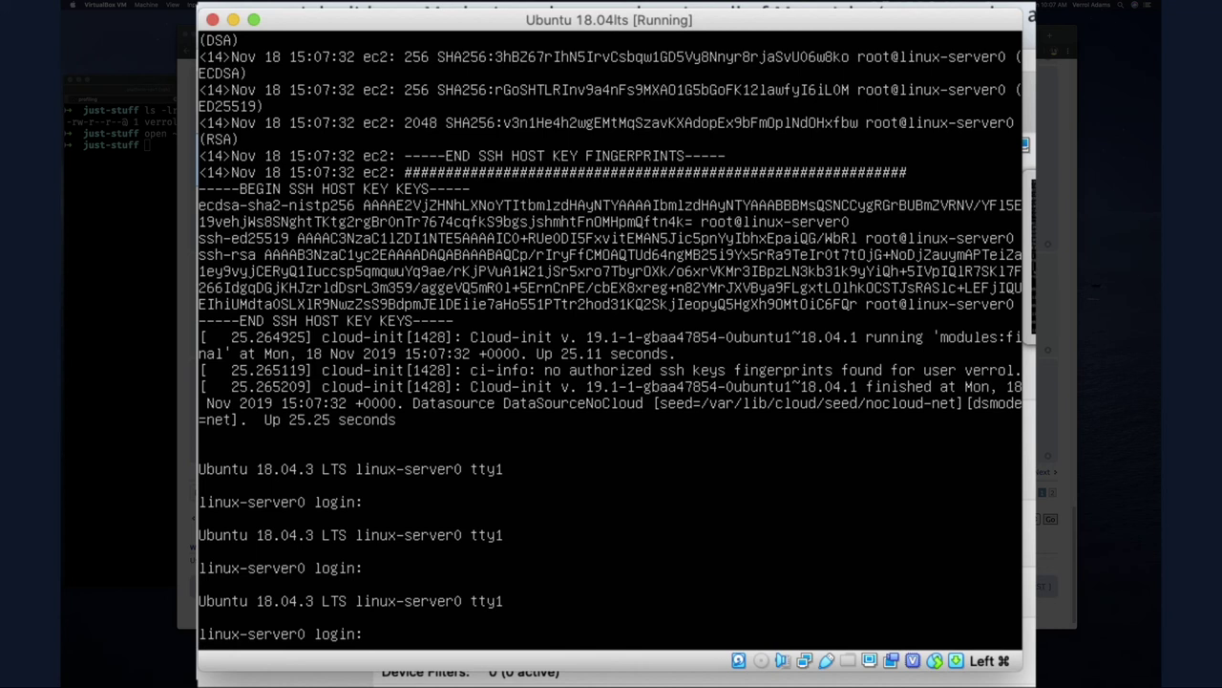
pyautogui.write('verrol')
pyautogui.press('Return')
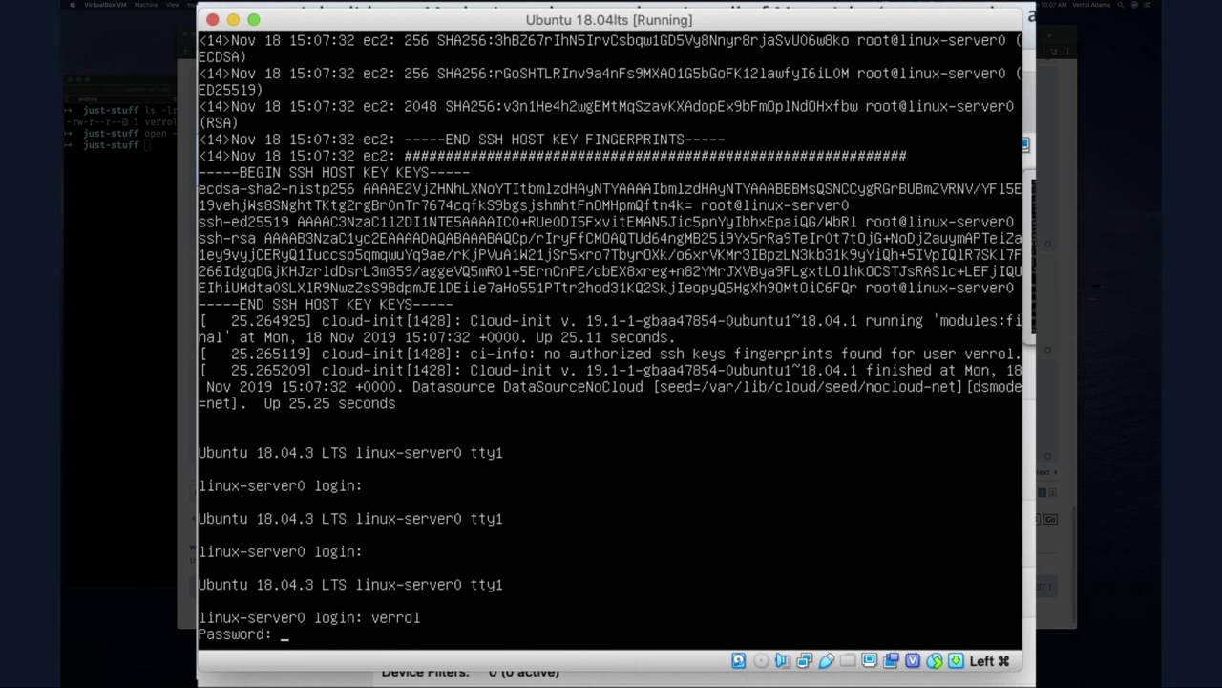
pyautogui.press('Return')
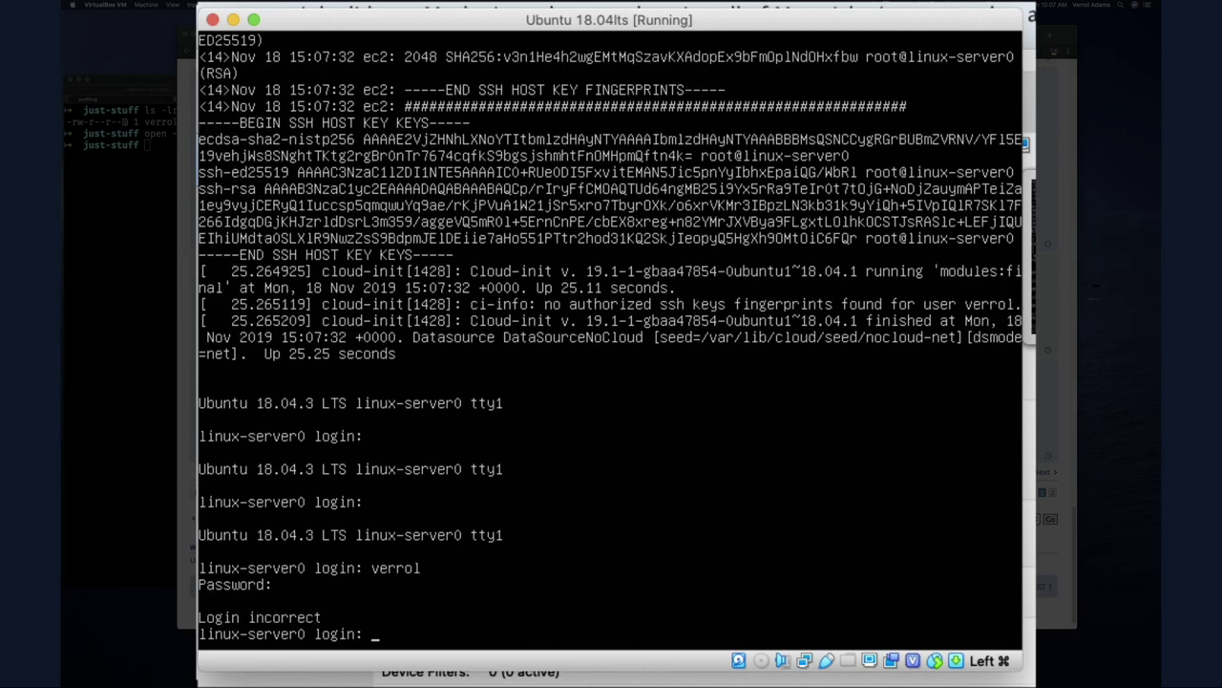
pyautogui.write('verrol')
pyautogui.press('Return')
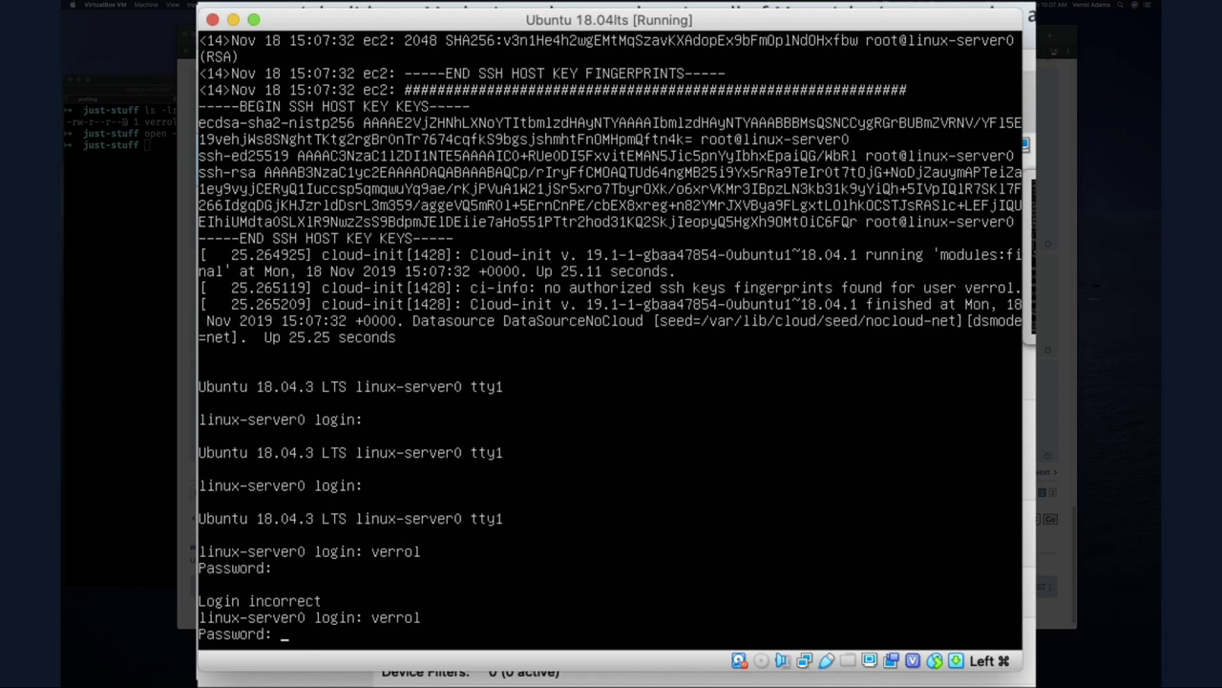
pyautogui.press('Return')
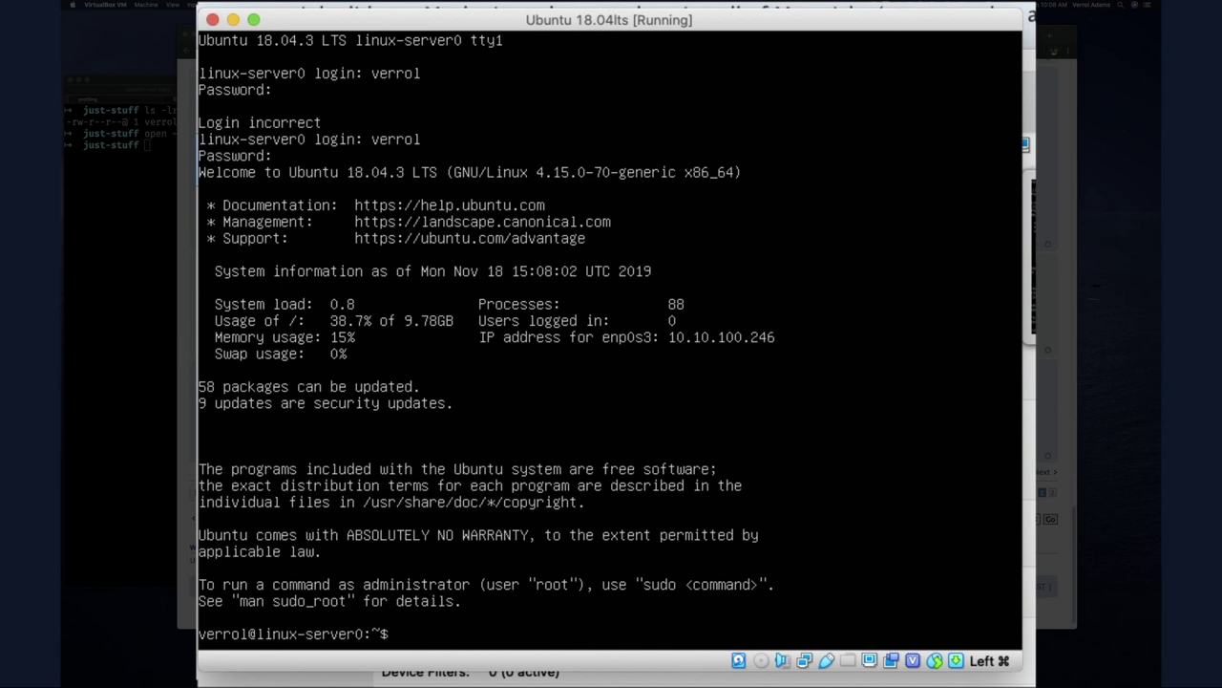
pyautogui.write('sudo apt update')
pyautogui.press('Return')
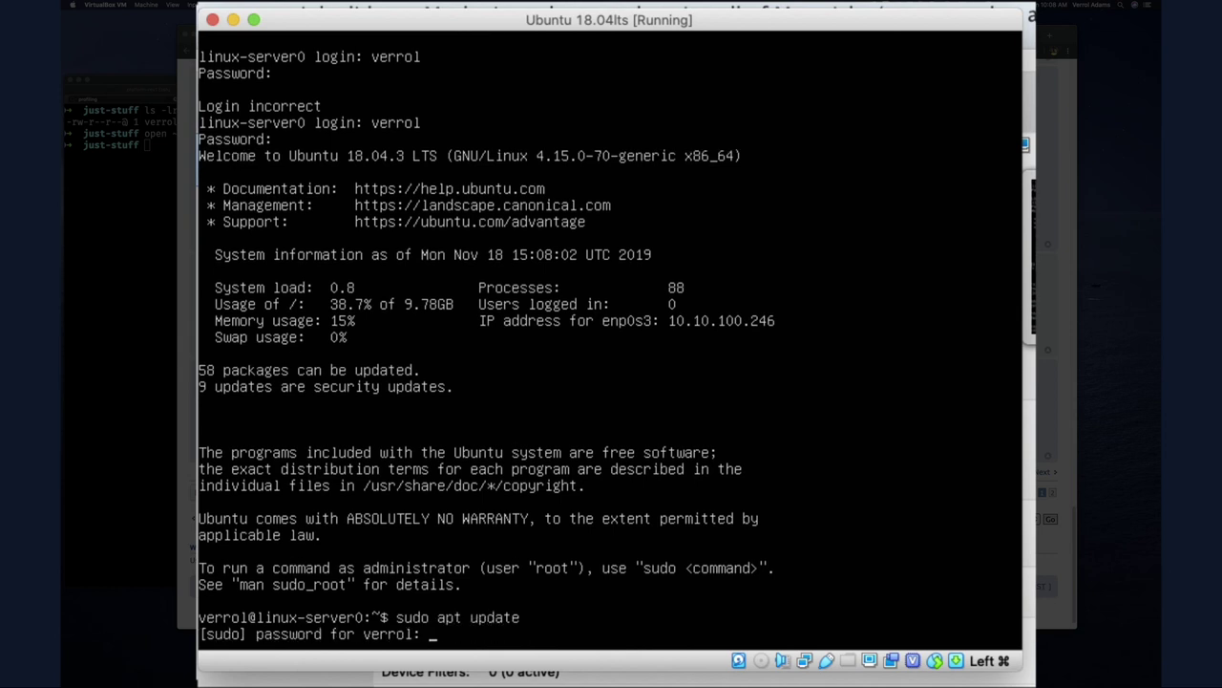